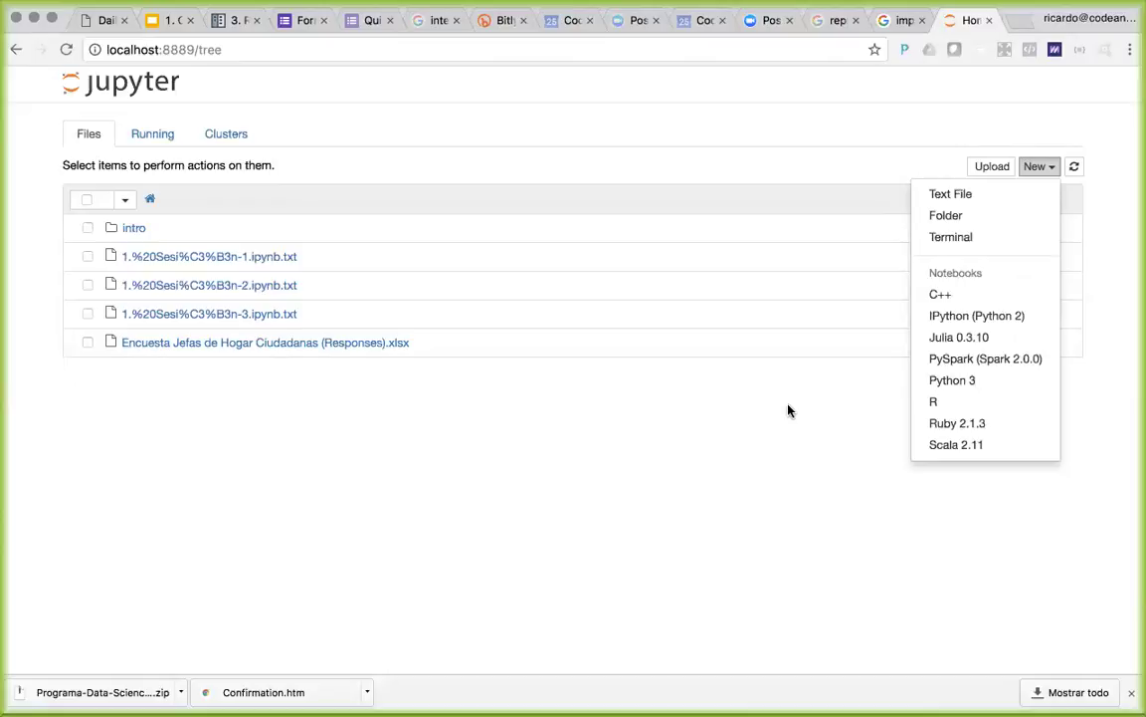
# Create a new Python 3 notebook
pyautogui.click(981, 385)
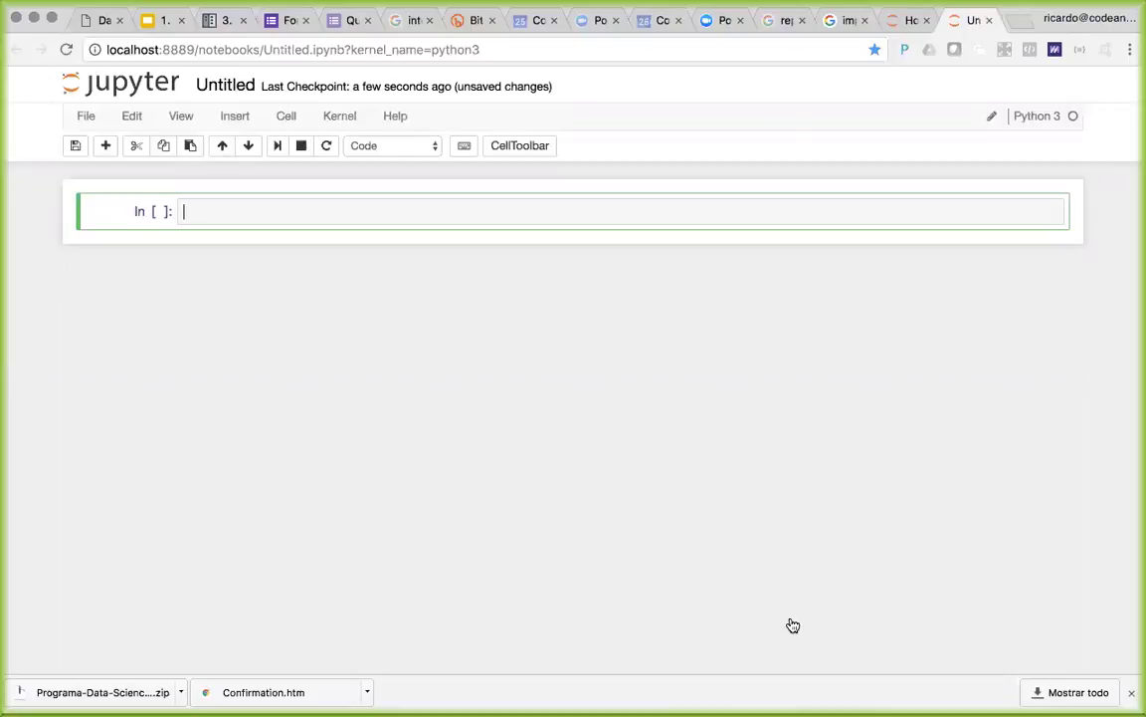
# Switch to Finder and open the workbook Encuesta Jefas de Hogar Ciudadanas (Responses).xlsx from the sesion1 folder
pyautogui.moveTo(450, 697)
pyautogui.click(282, 694)
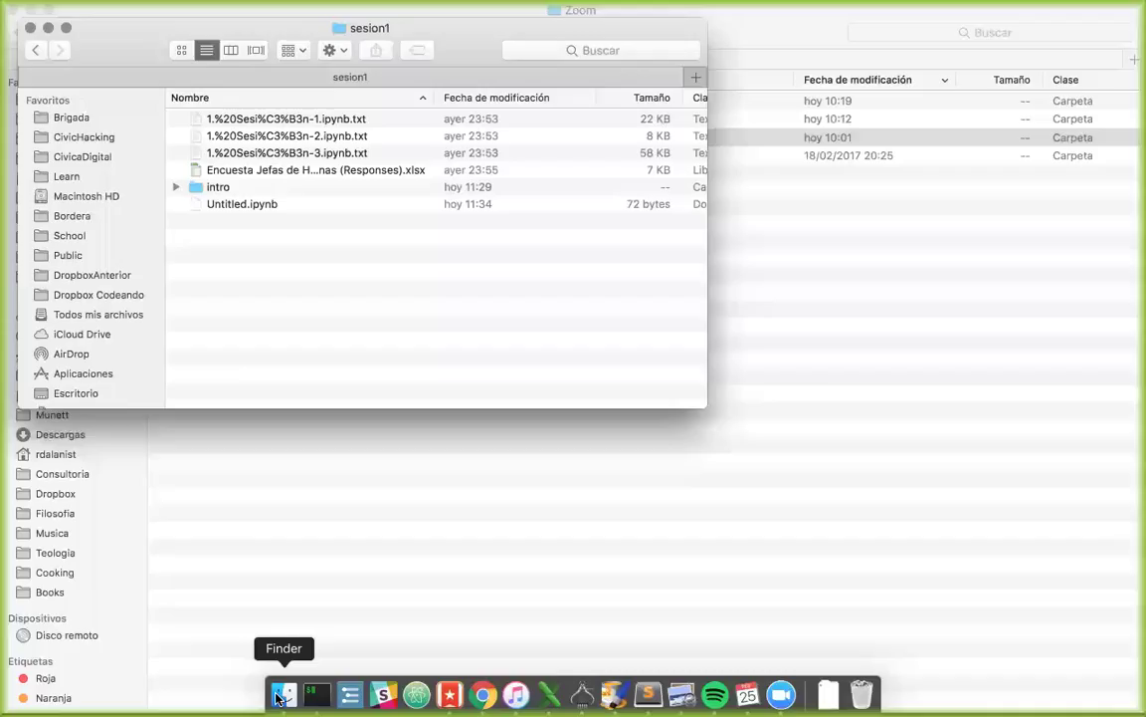
pyautogui.hscroll(3, 449, 224)
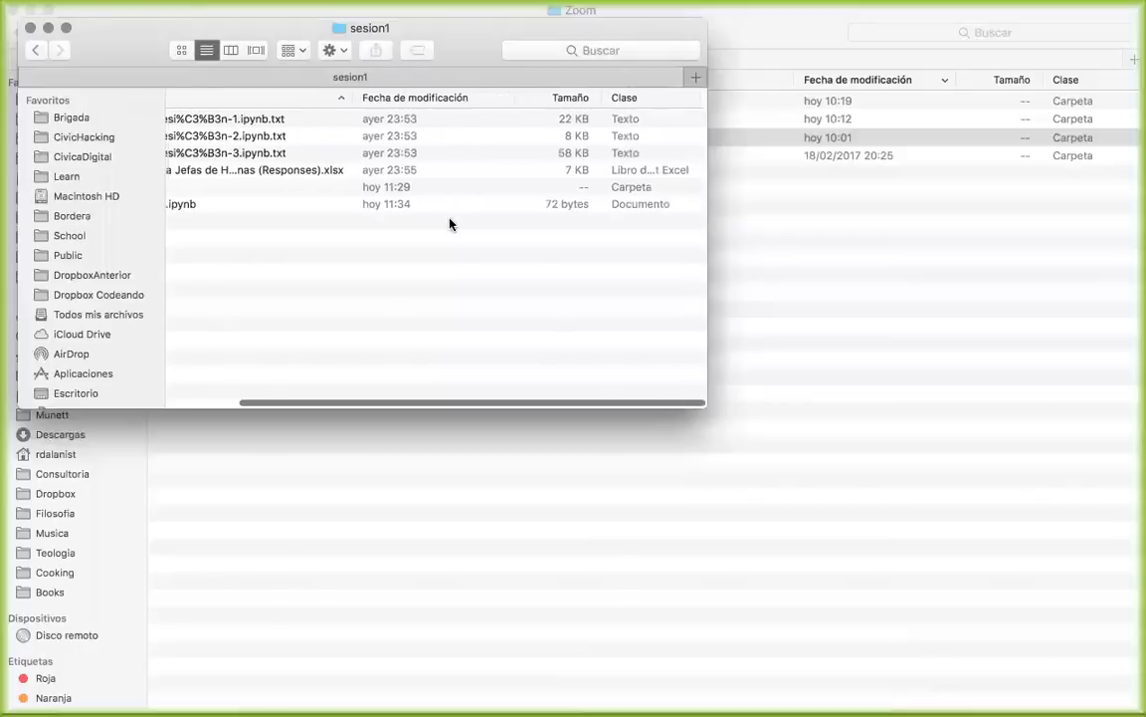
pyautogui.doubleClick(311, 170)
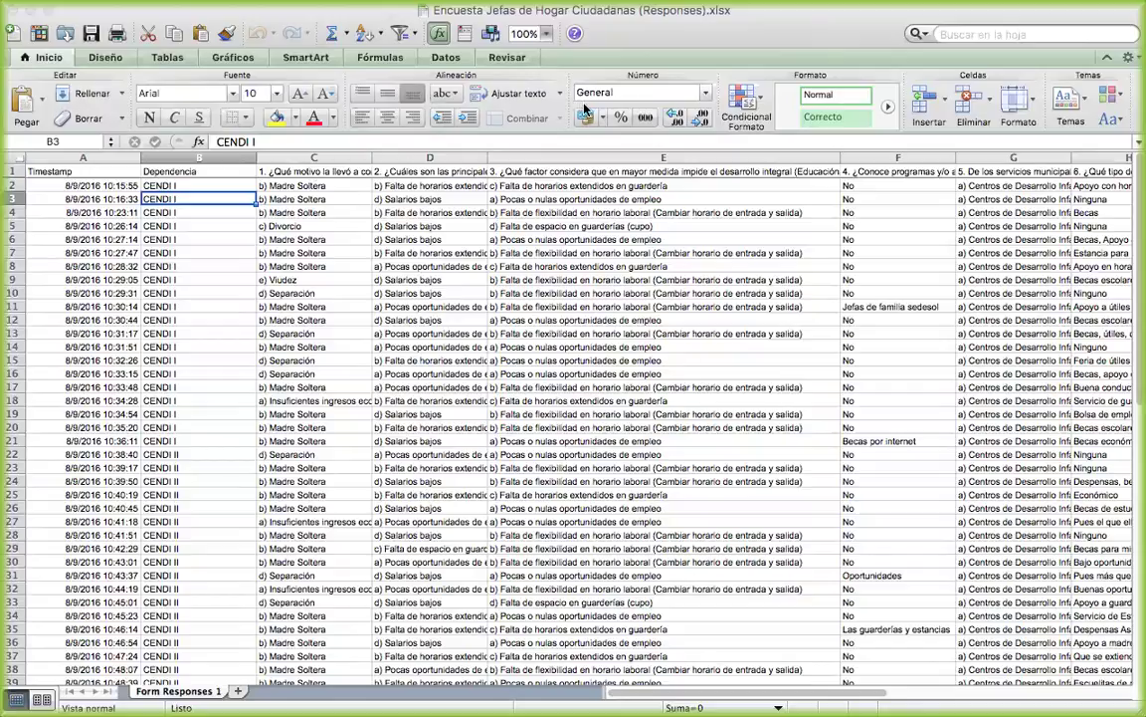
# Look over the survey response rows and the row 1 column headers from Timestamp to question 6
pyautogui.scroll(-6, 286, 423)
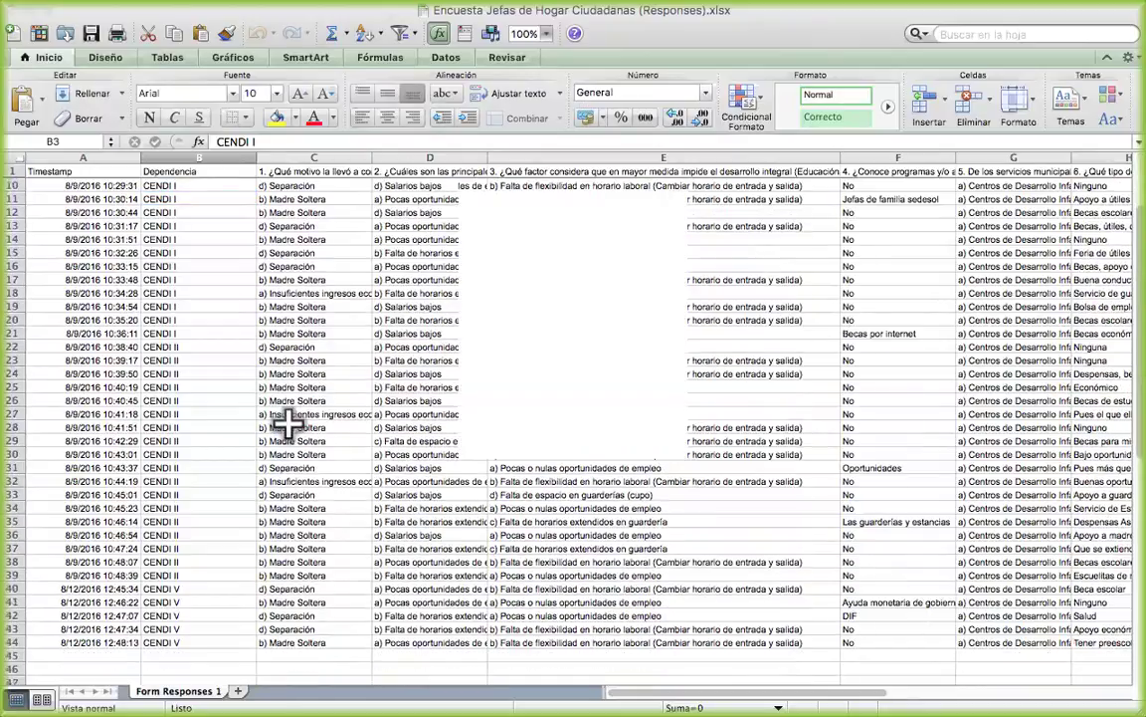
pyautogui.scroll(6, 286, 426)
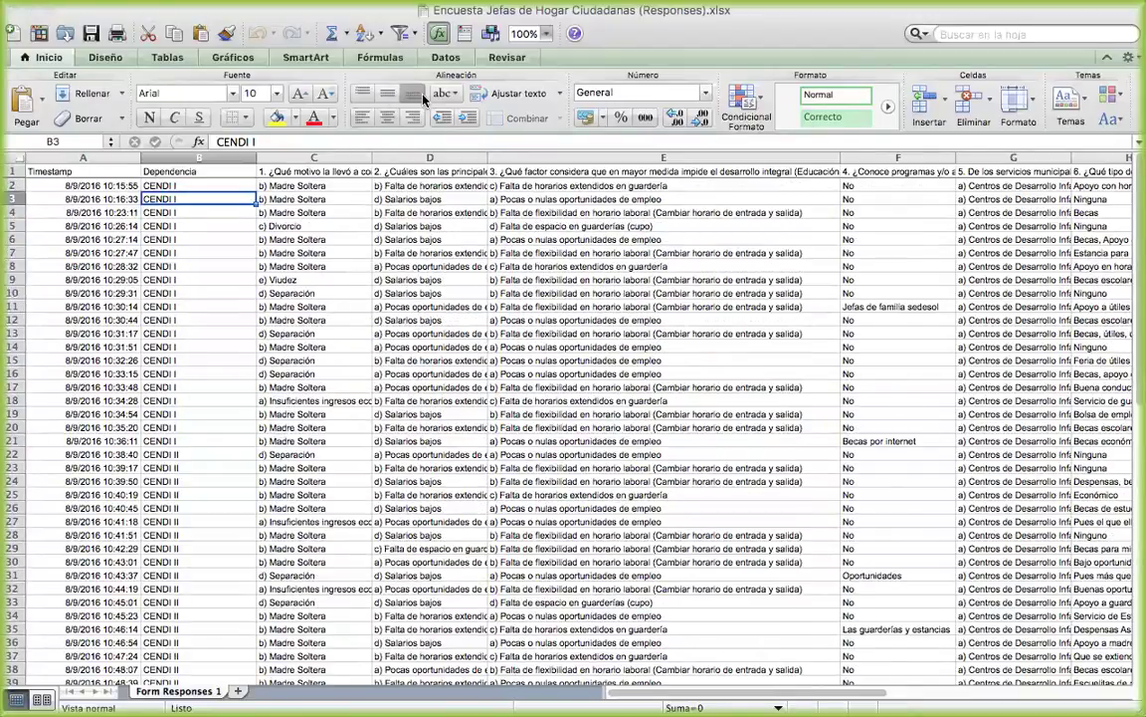
pyautogui.moveTo(699, 14); pyautogui.dragTo(707, 117)
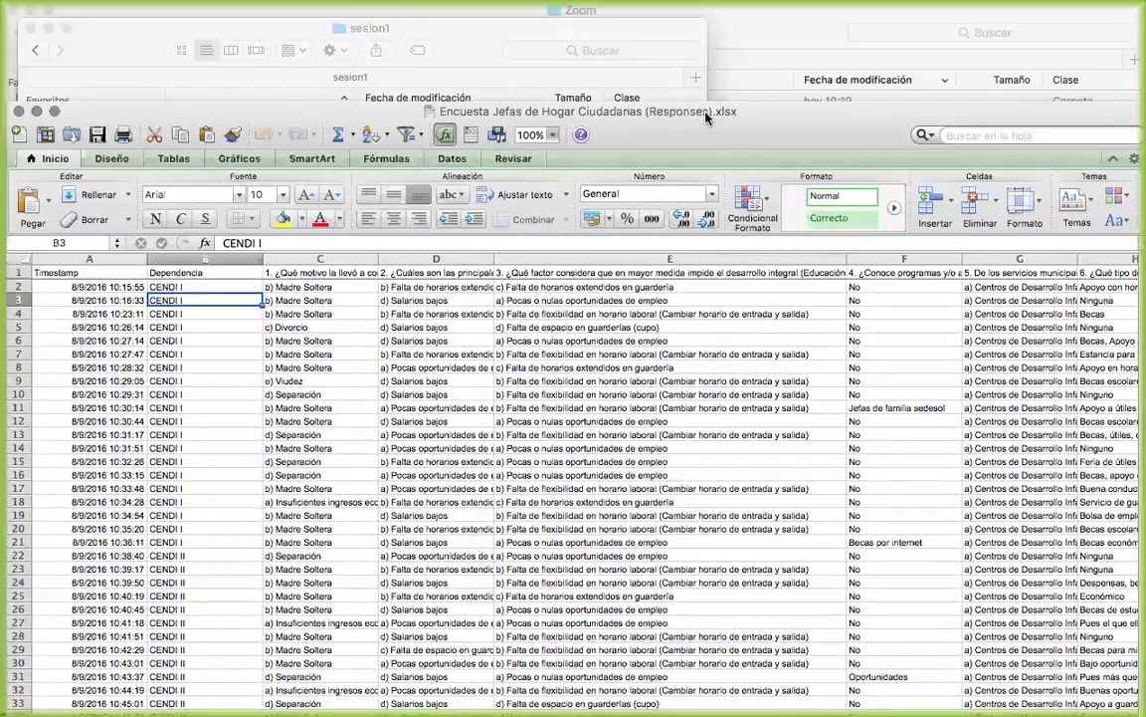
pyautogui.doubleClick(705, 118)
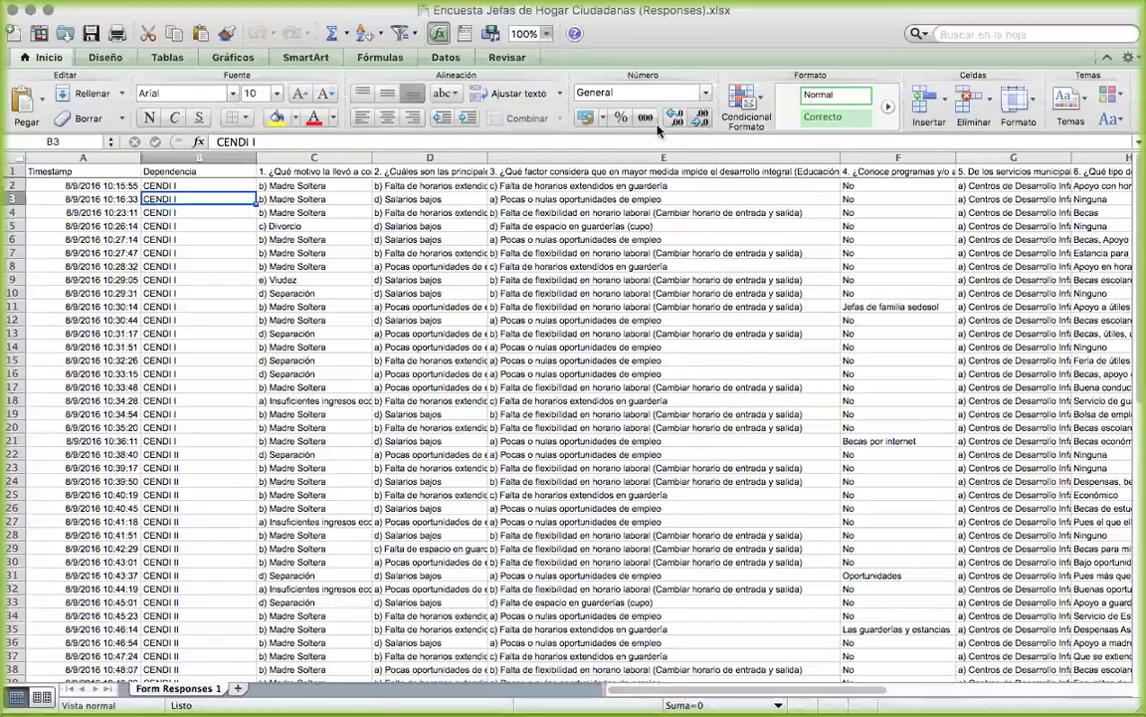
pyautogui.click(327, 180)
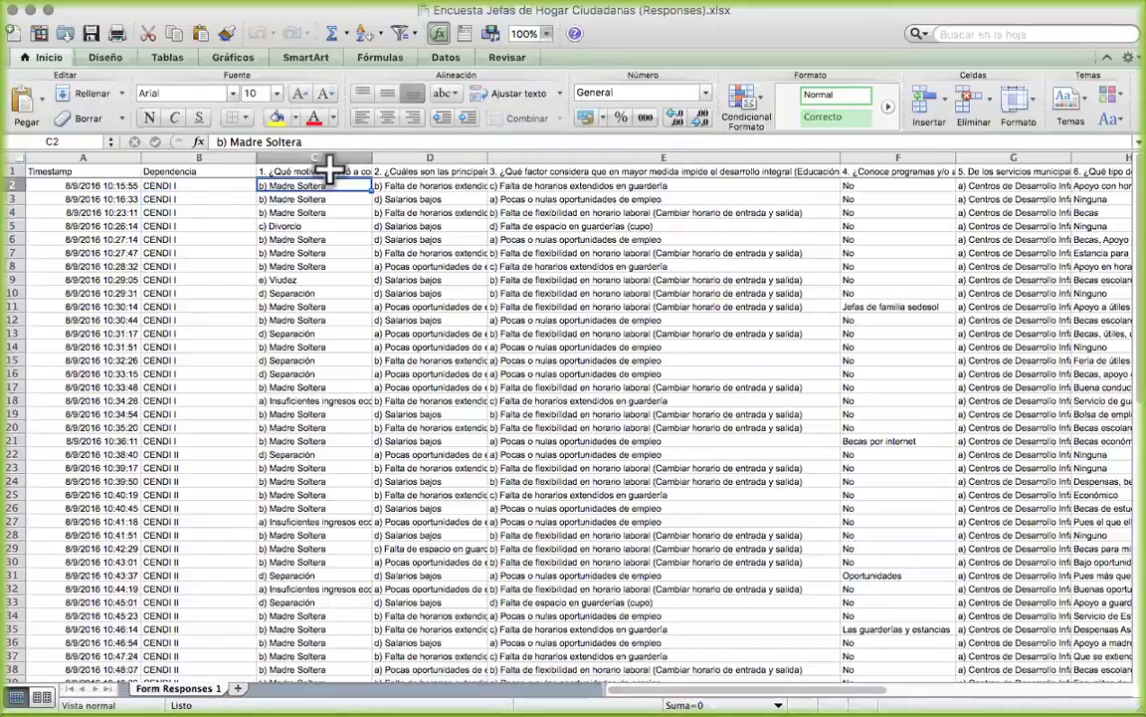
pyautogui.click(327, 171)
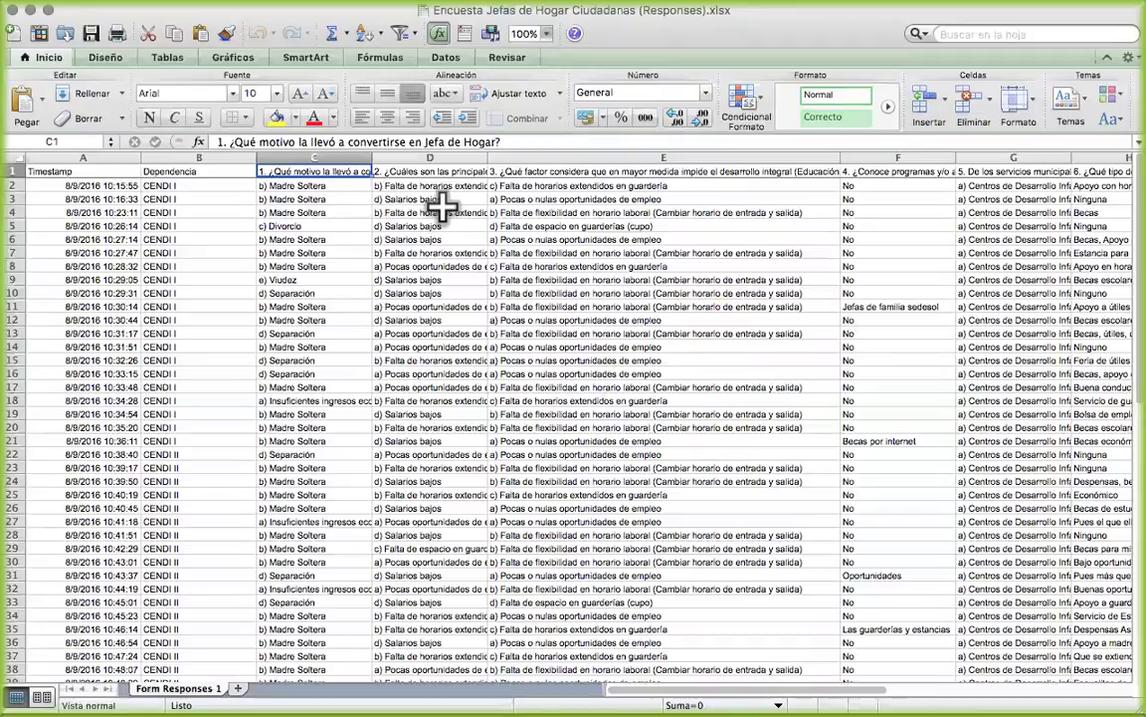
pyautogui.press('Right')
pyautogui.press('Down')
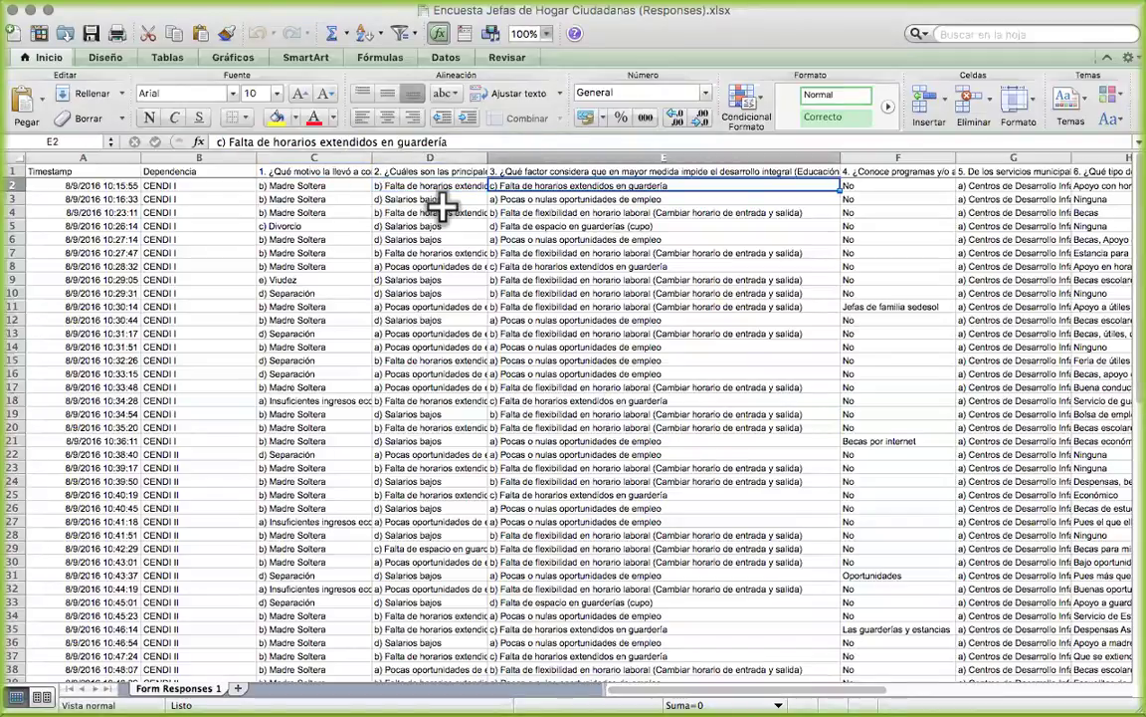
pyautogui.press('Up')
pyautogui.press('Left')
pyautogui.press('Left')
pyautogui.press('Left')
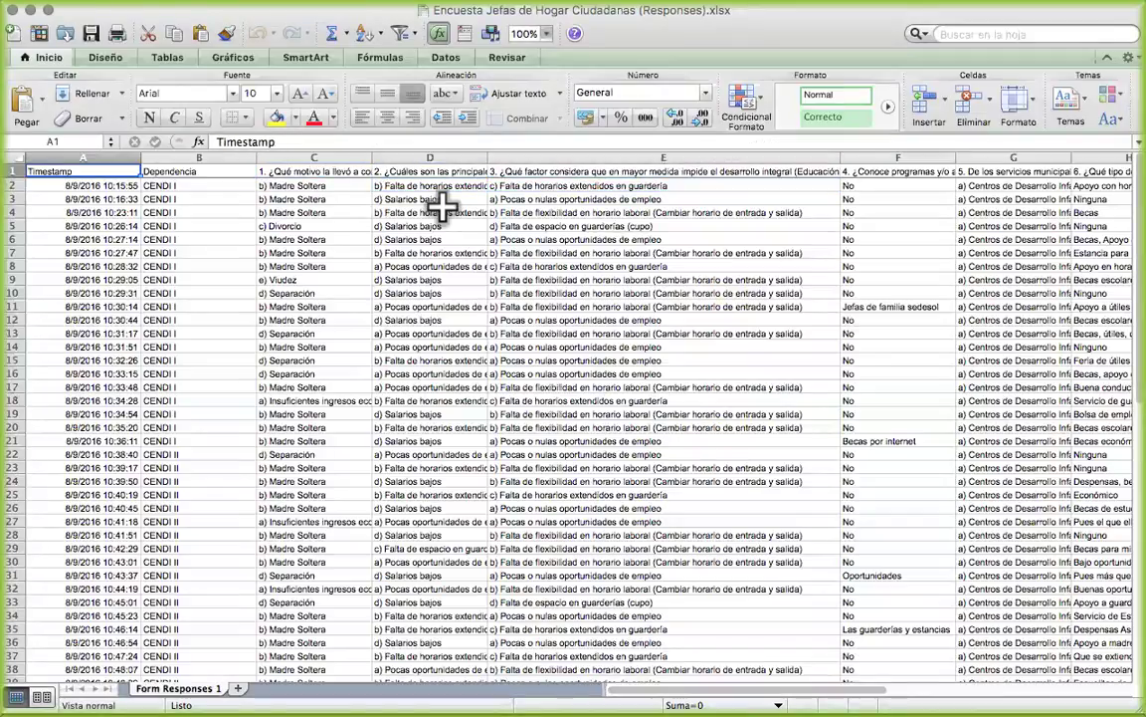
pyautogui.hscroll(2, 442, 204)
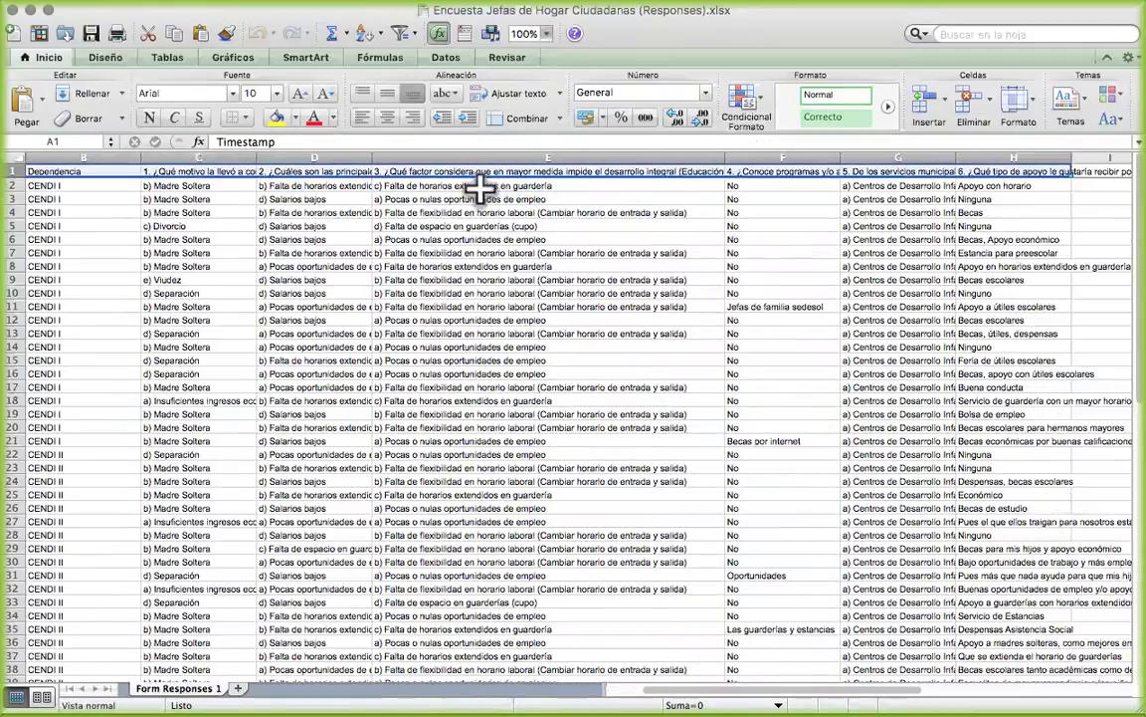
pyautogui.click(961, 172)
pyautogui.hscroll(-2, 342, 213)
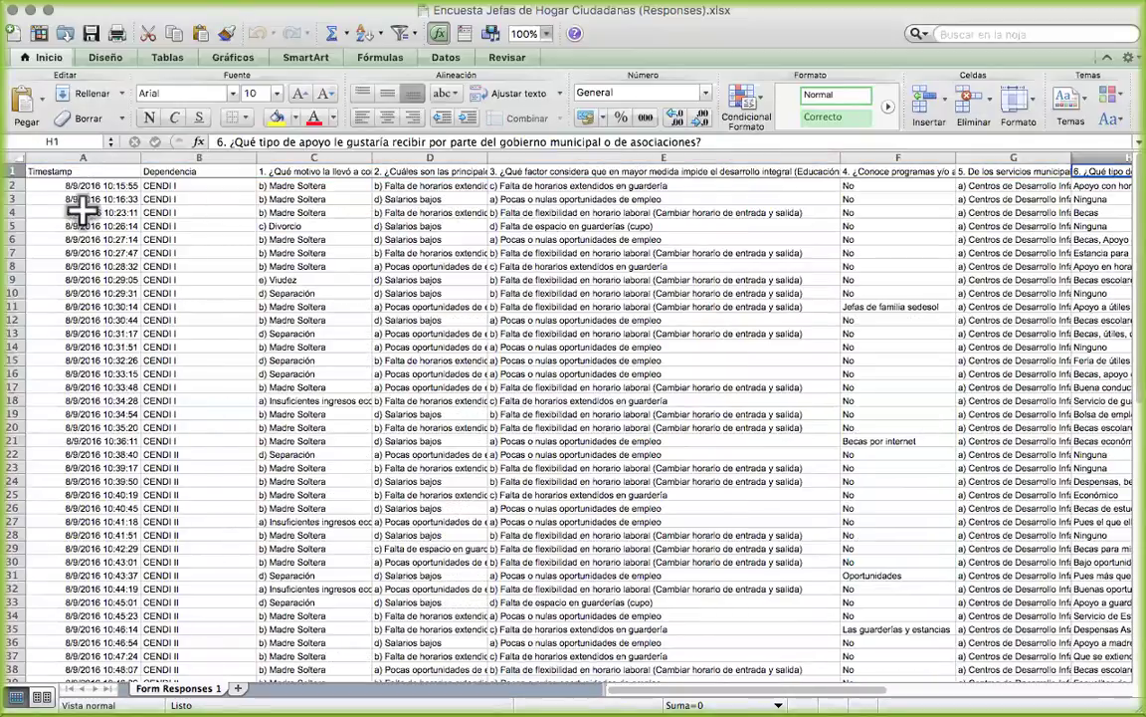
# Examine the date and time values in the Timestamp column and the Dependencia column through its last rows
pyautogui.click(77, 170)
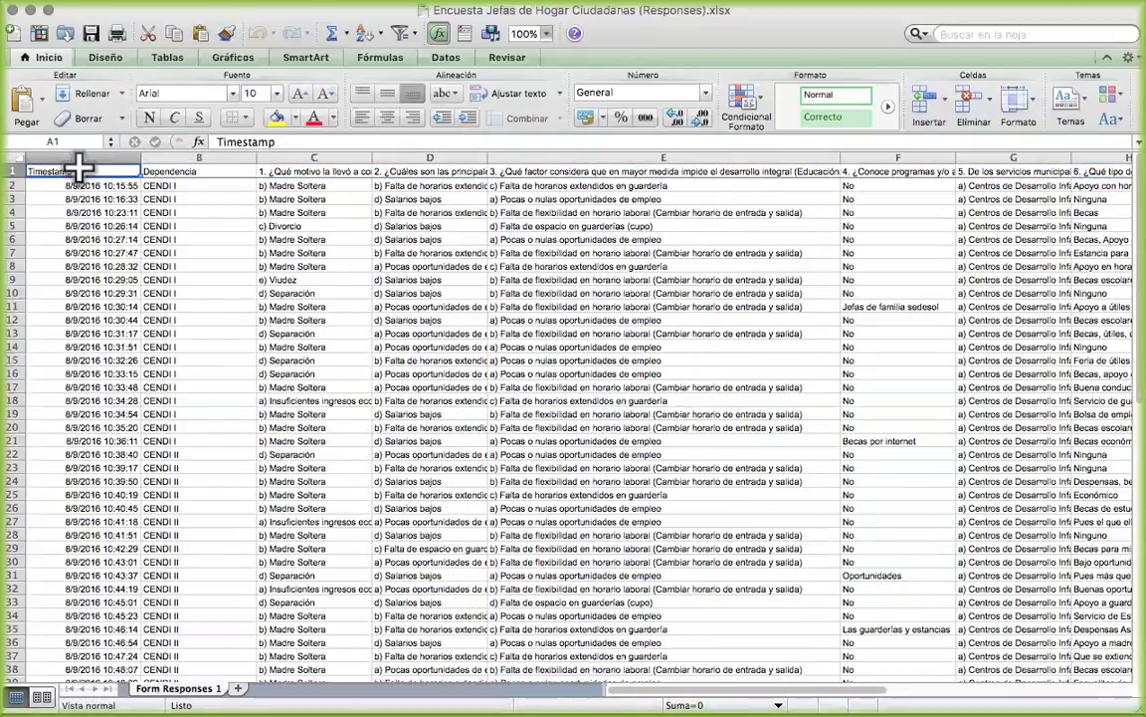
pyautogui.press('Down')
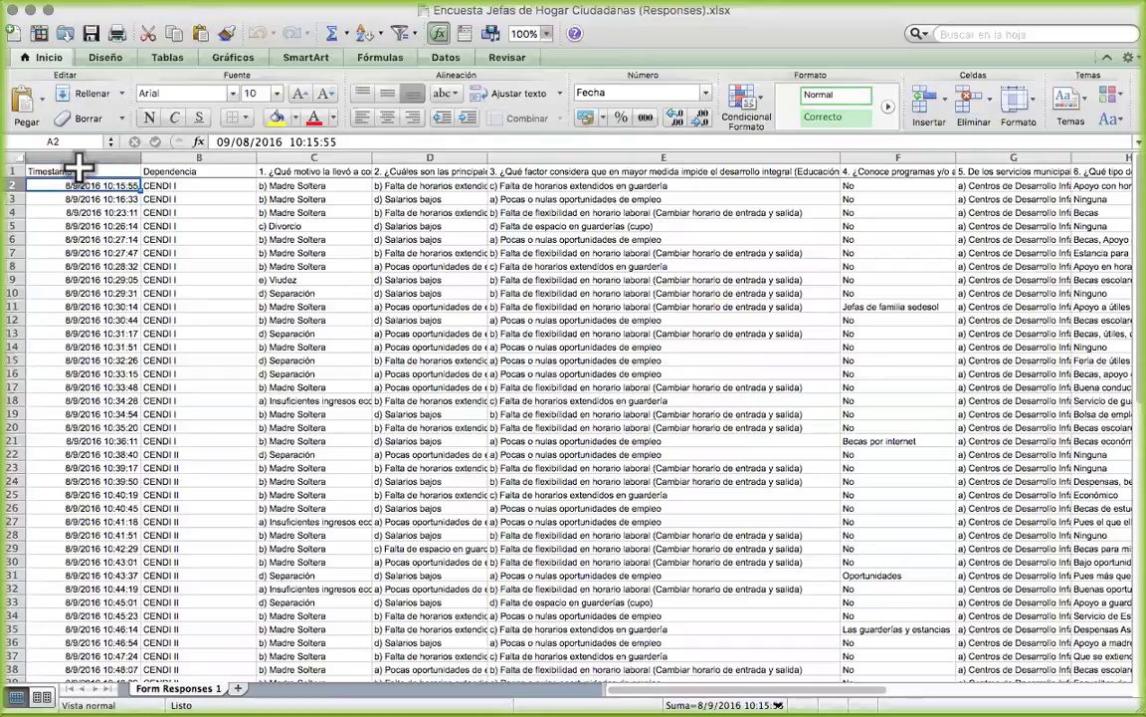
pyautogui.click(82, 169)
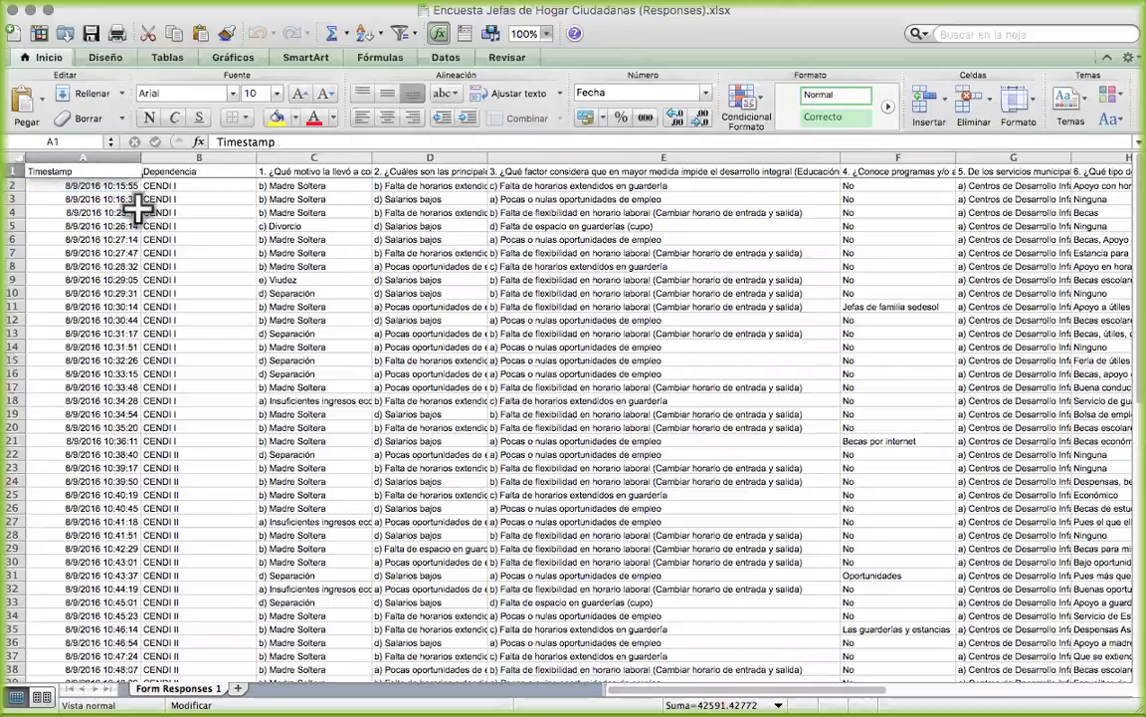
pyautogui.click(126, 199)
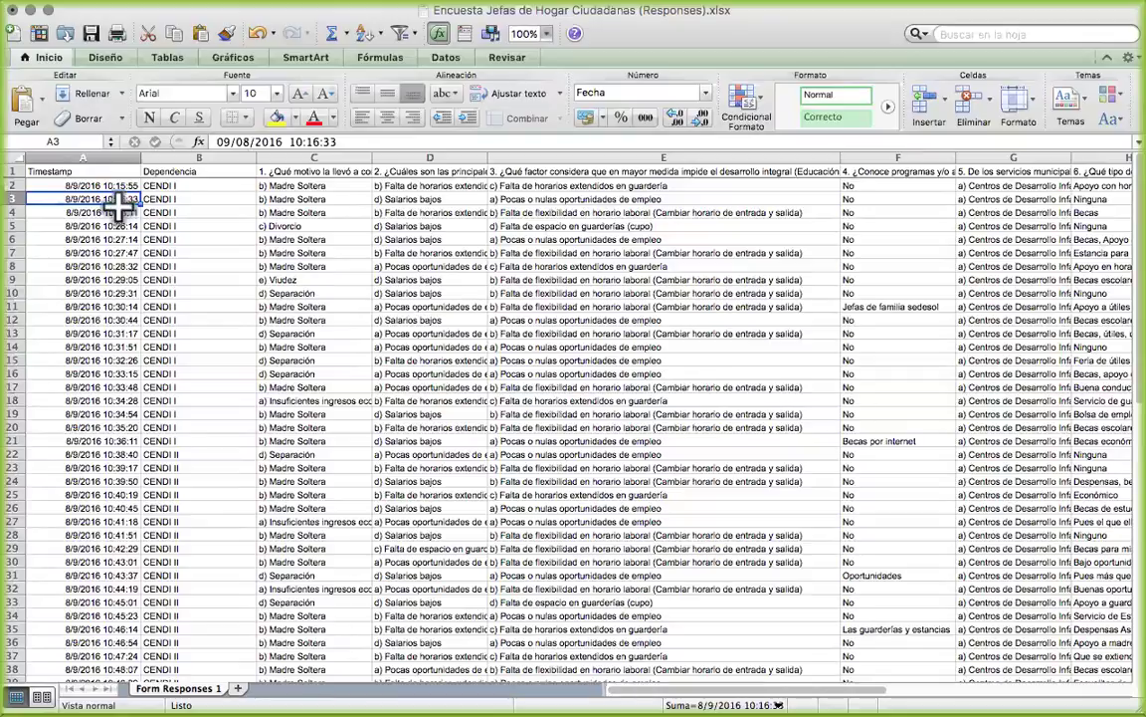
pyautogui.click(105, 213)
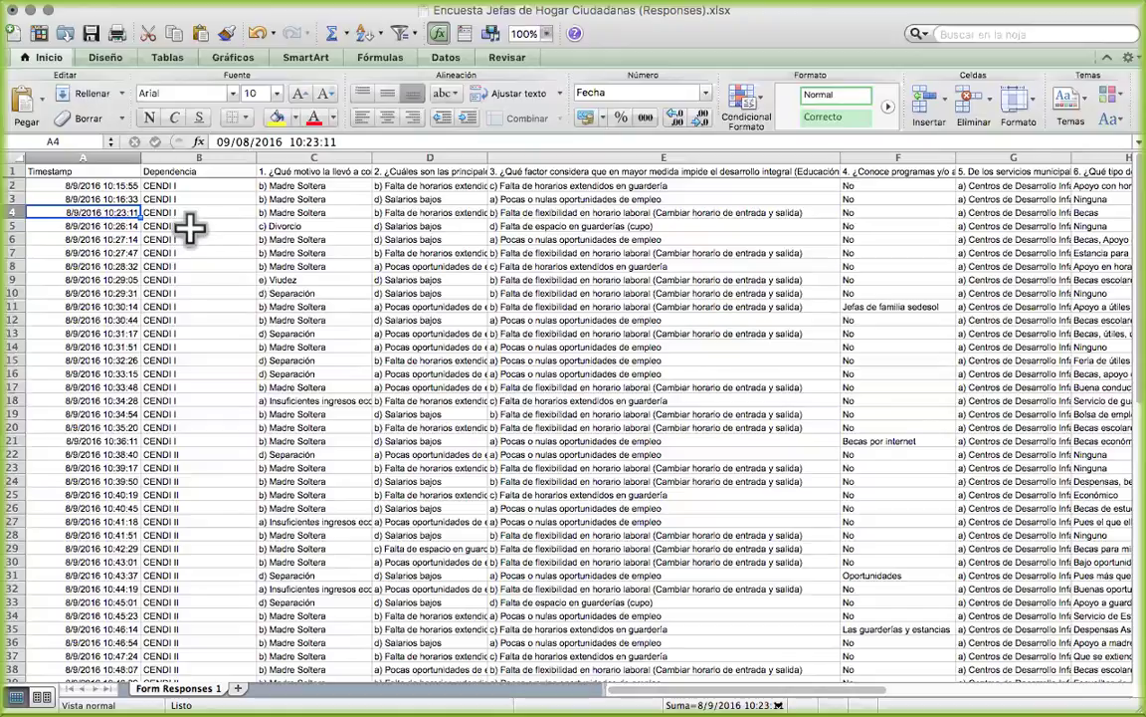
pyautogui.click(199, 172)
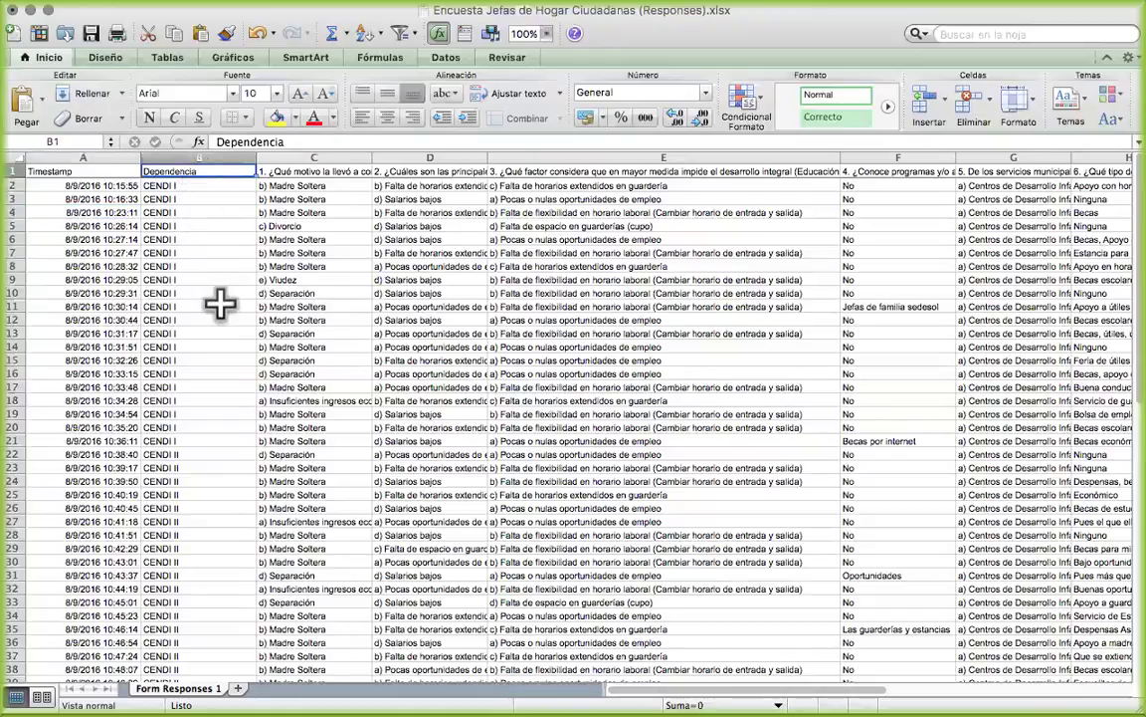
pyautogui.scroll(-15, 219, 303)
pyautogui.scroll(4, 219, 304)
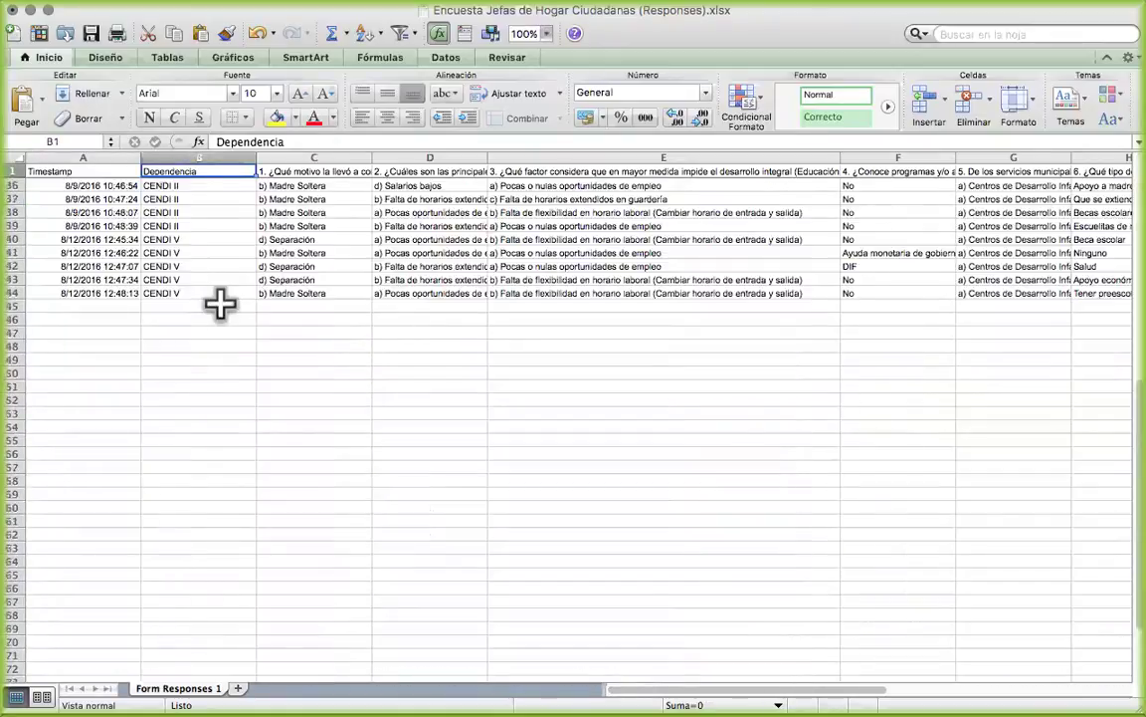
pyautogui.scroll(10, 219, 303)
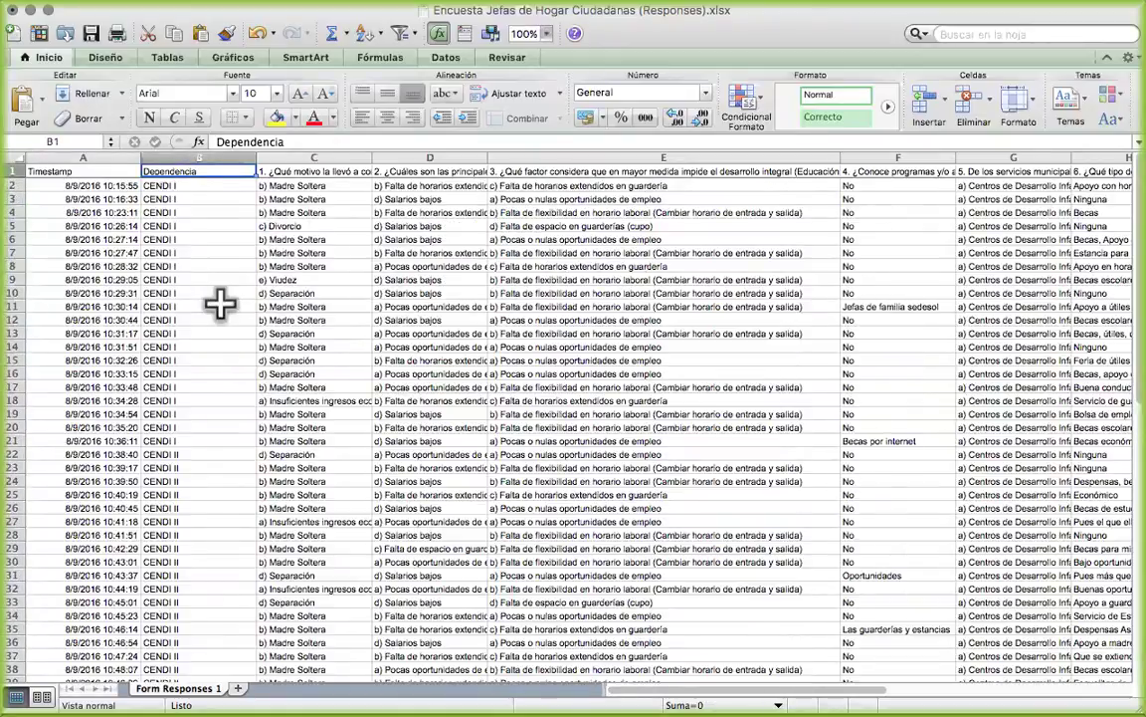
# Read the full headers of questions 1 to 4 and examine the answers given to question 4
pyautogui.click(343, 171)
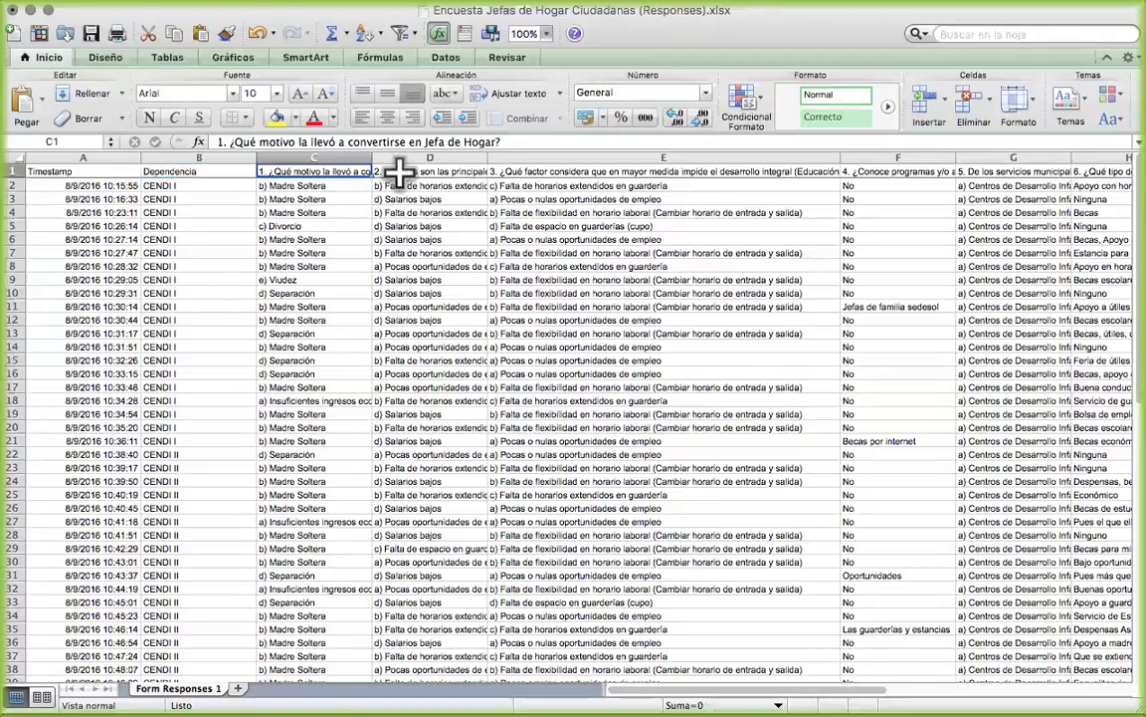
pyautogui.click(398, 172)
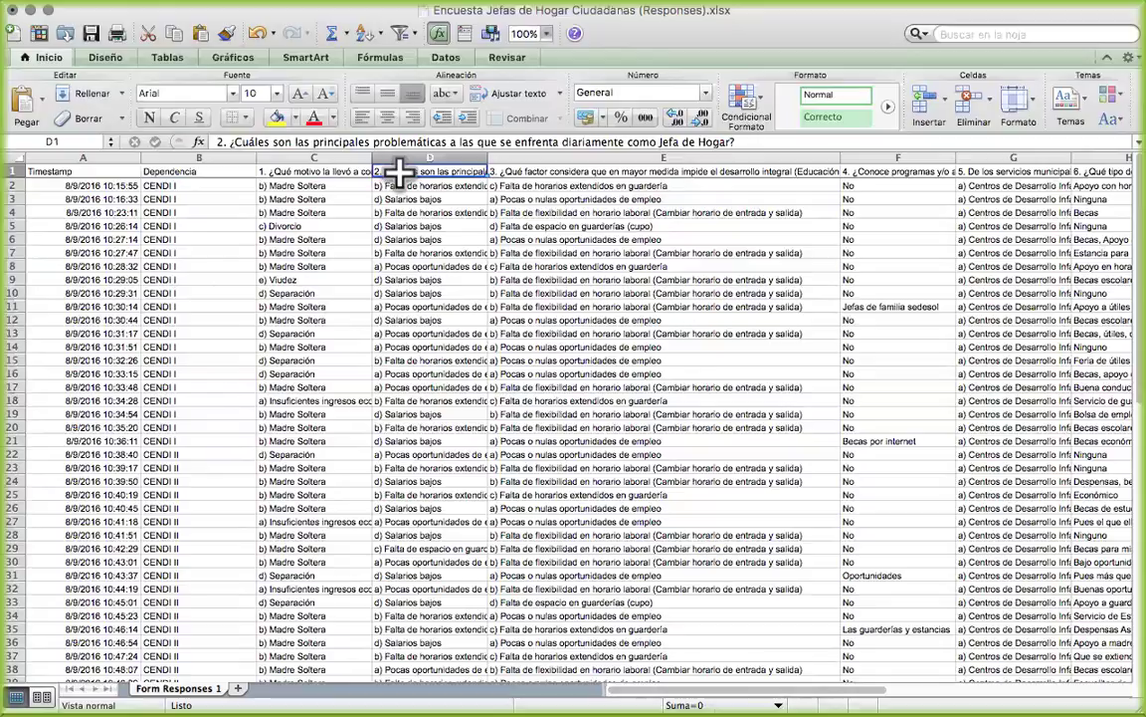
pyautogui.press('Right')
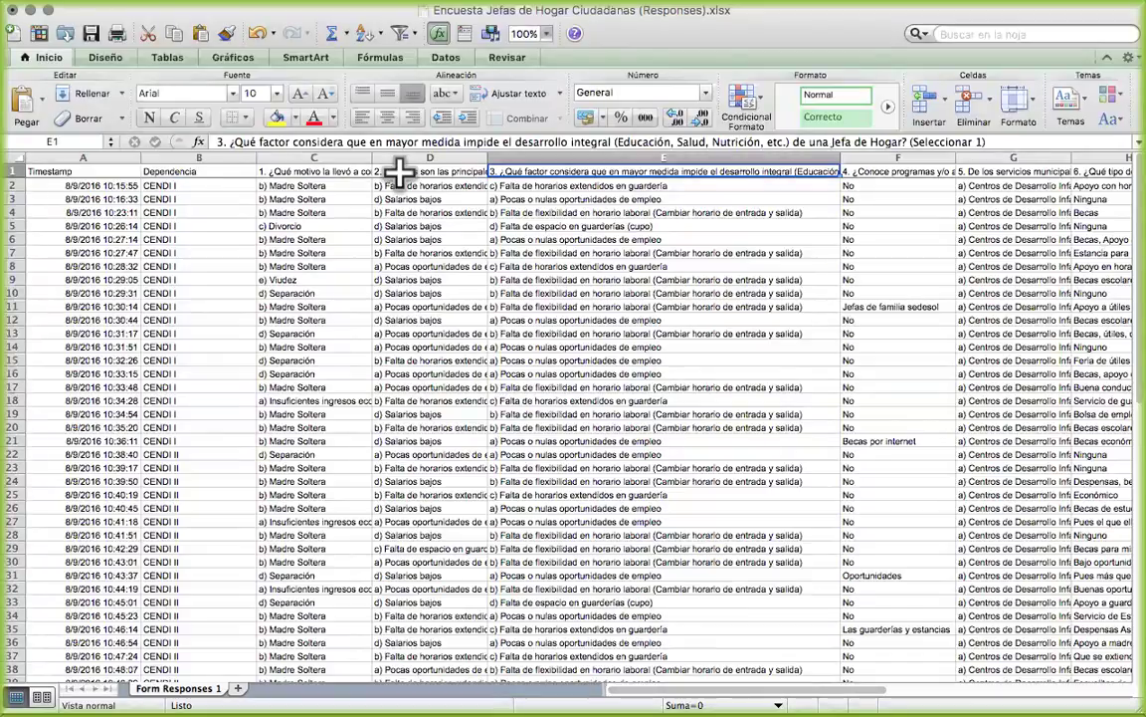
pyautogui.press('Right')
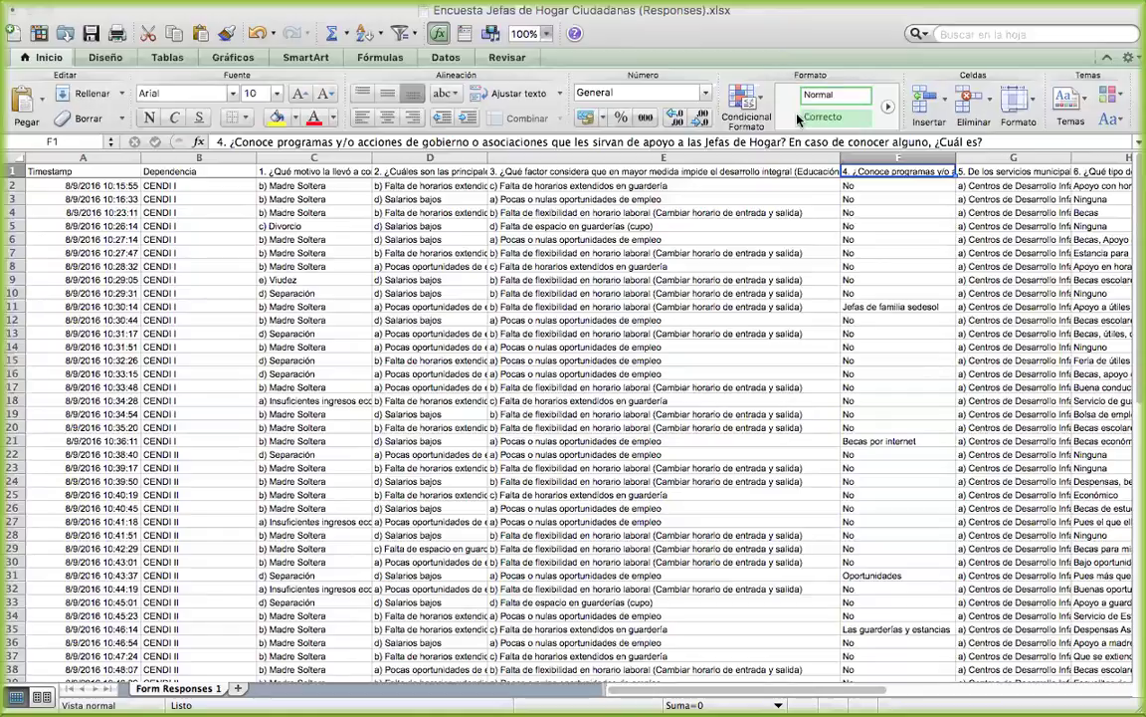
pyautogui.click(843, 224)
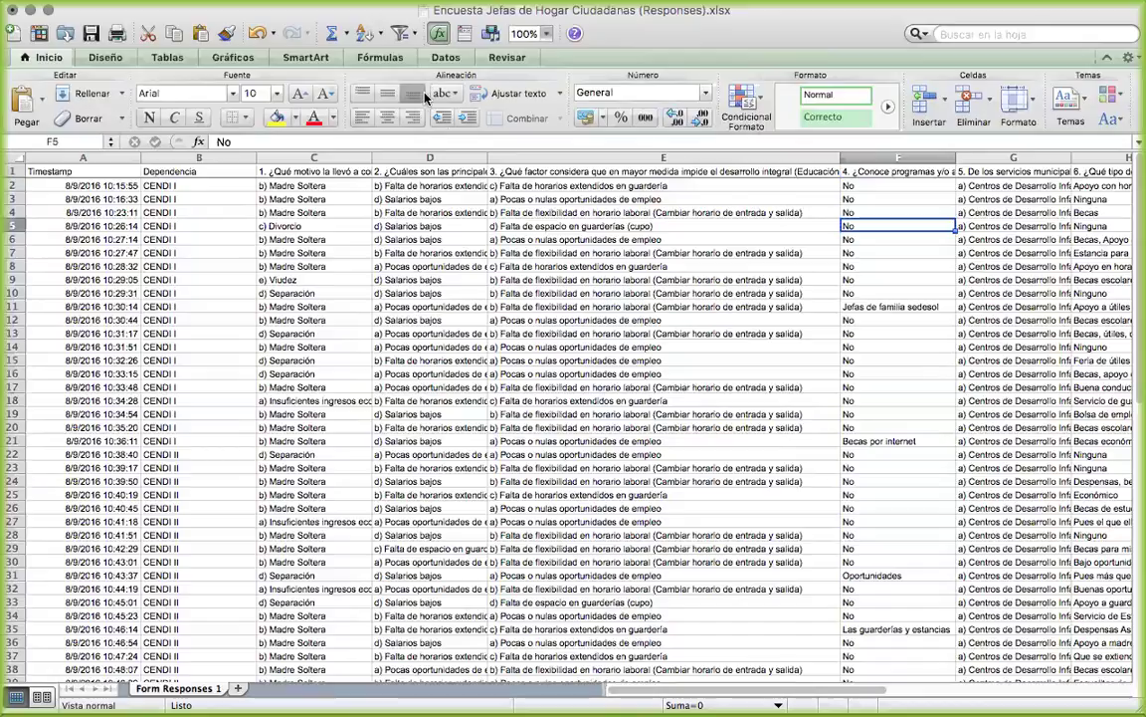
pyautogui.click(867, 176)
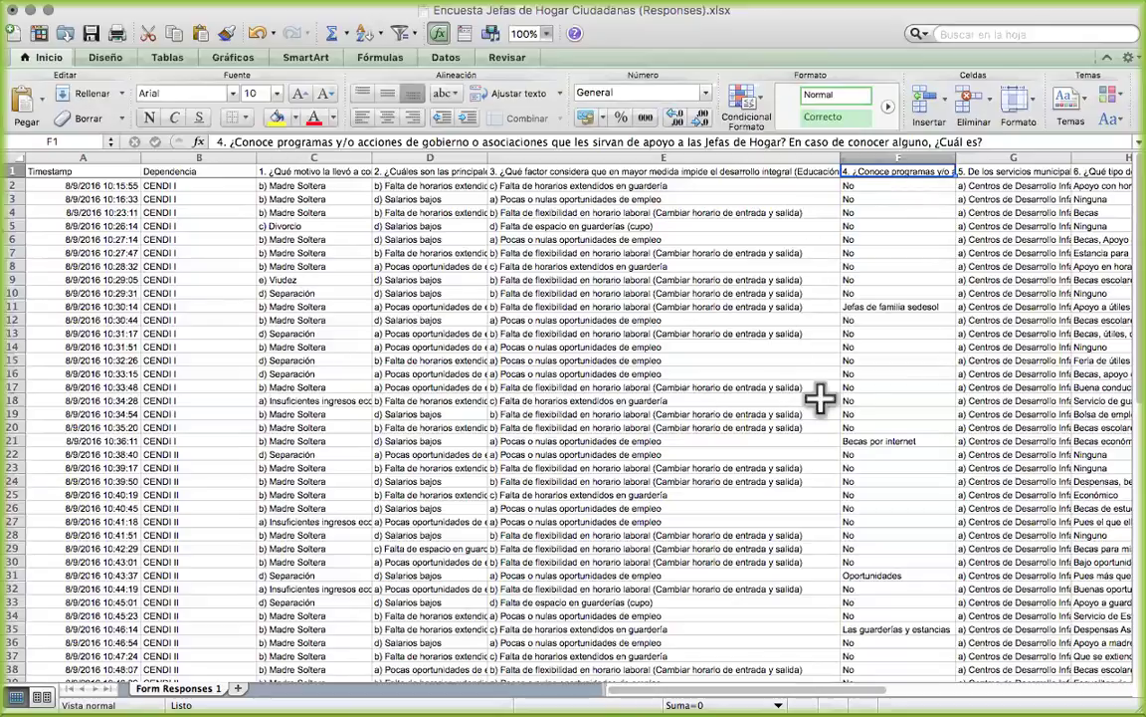
pyautogui.scroll(-1, 841, 379)
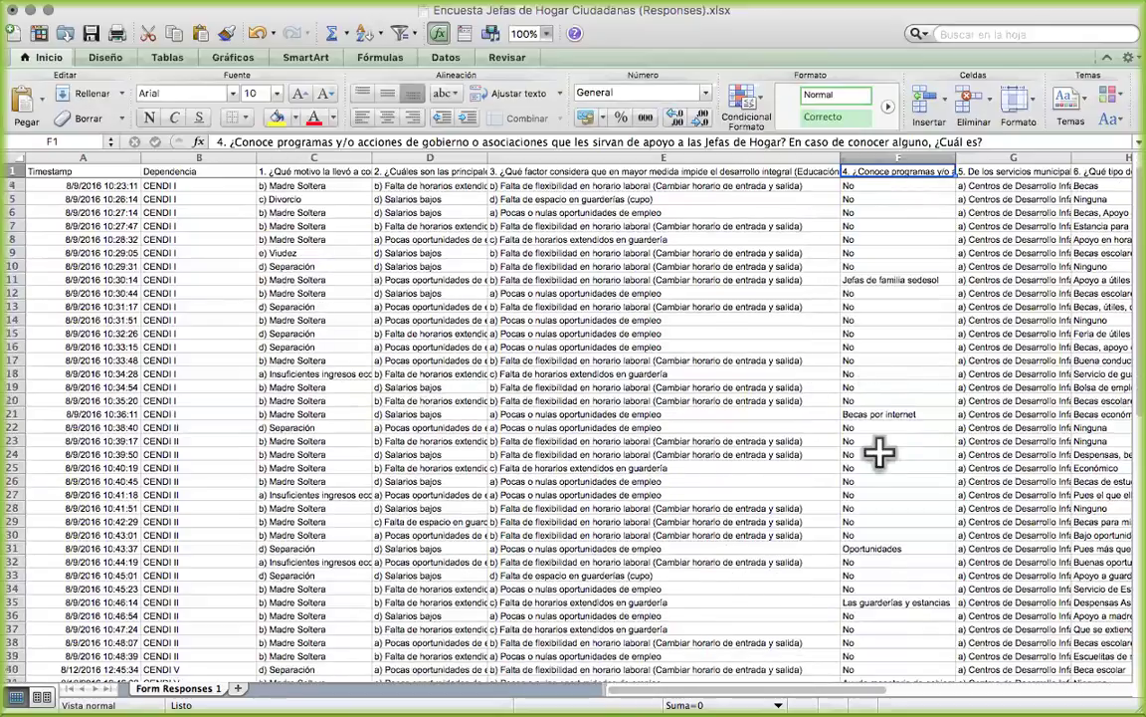
pyautogui.scroll(1, 873, 398)
# Read the question 5 header on municipal services, examine its first answers, and read the question 6 header
pyautogui.click(1015, 171)
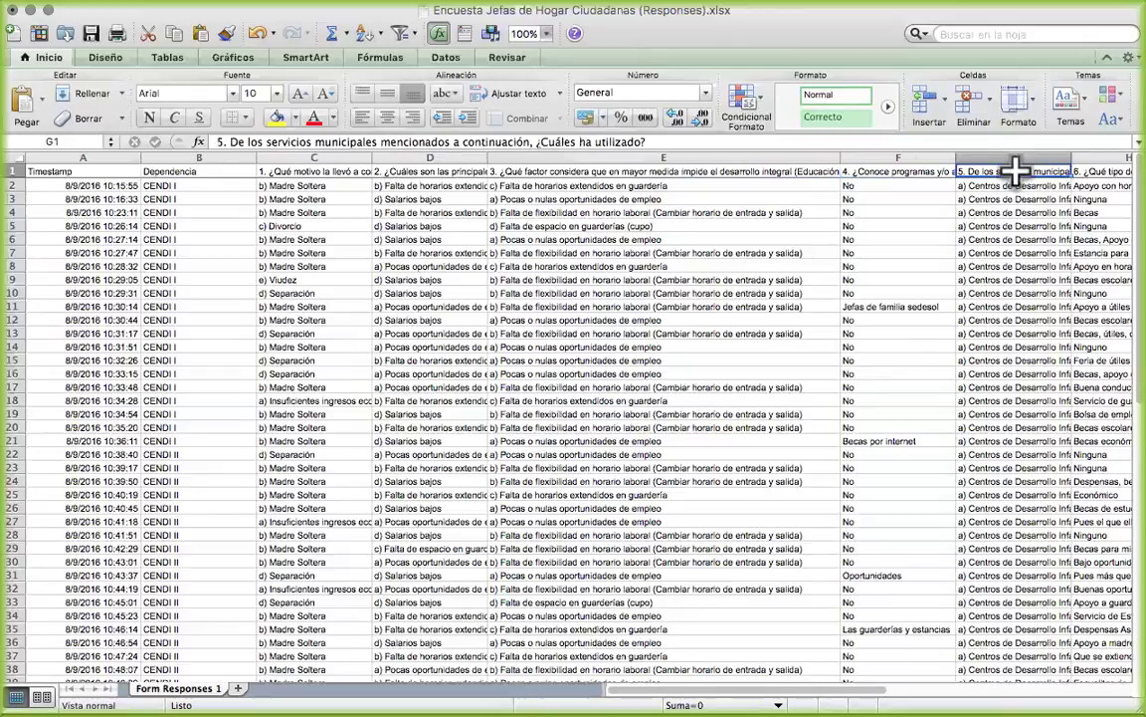
pyautogui.press('Right')
pyautogui.press('Left')
pyautogui.press('Down')
pyautogui.press('Down')
pyautogui.press('Down')
pyautogui.press('Down')
pyautogui.press('Up')
pyautogui.press('Up')
pyautogui.press('Down')
pyautogui.press('Right')
pyautogui.press('Up')
pyautogui.press('Up')
pyautogui.press('Up')
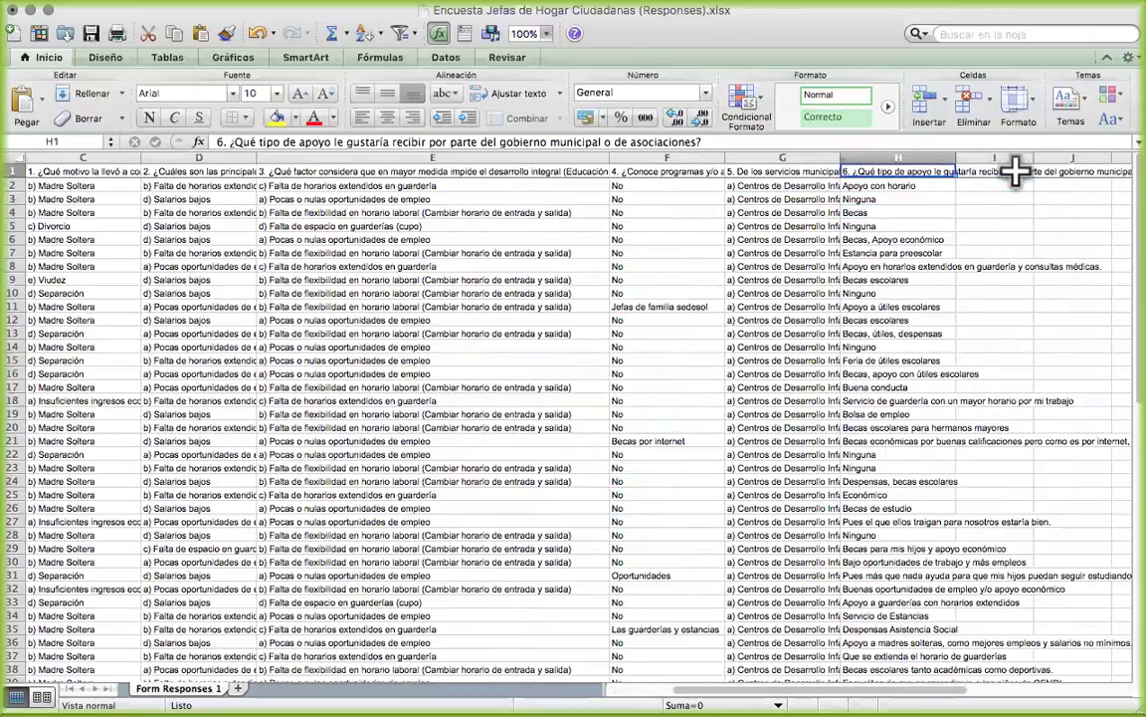
# Check row 1 for columns beyond question 6, then review the headers back to question 2 in D1
pyautogui.click(815, 452)
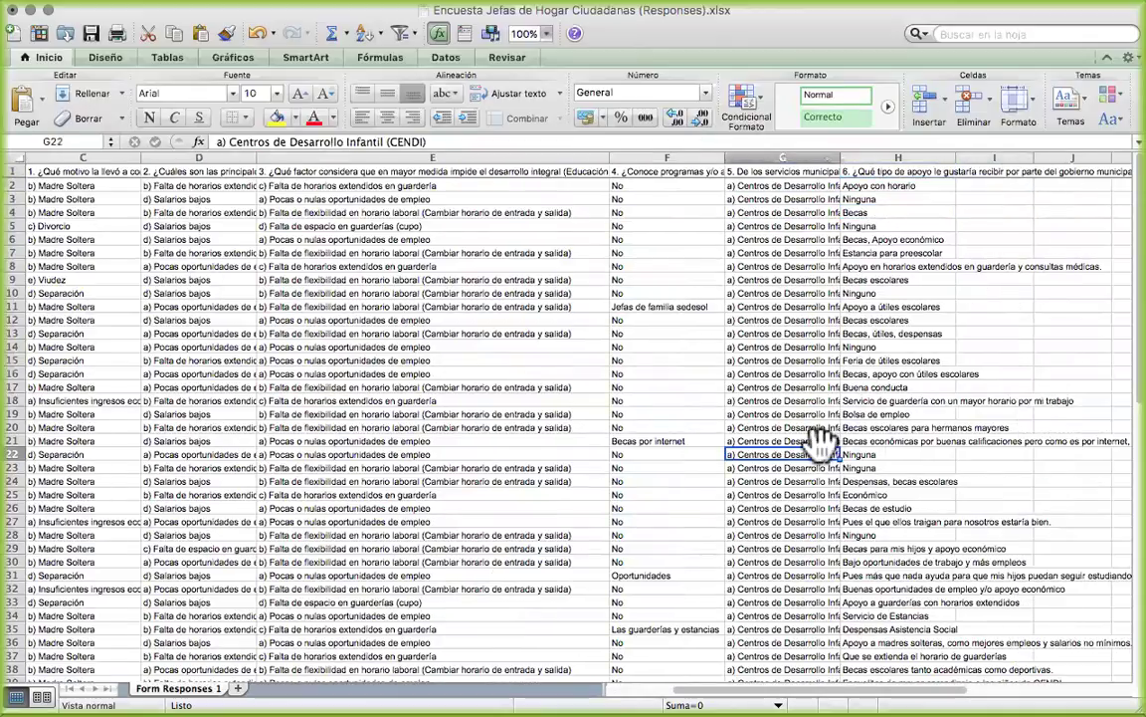
pyautogui.click(905, 169)
pyautogui.press('Right')
pyautogui.press('Right')
pyautogui.press('Right')
pyautogui.press('Left')
pyautogui.press('Left')
pyautogui.press('Left')
pyautogui.press('Left')
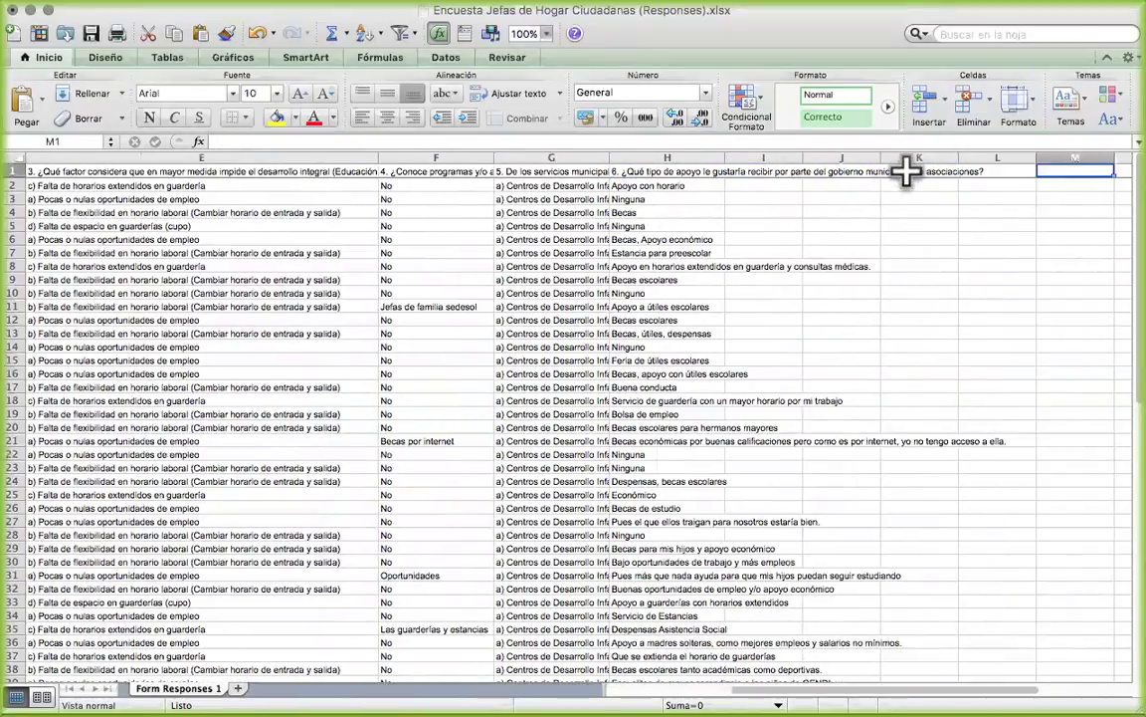
pyautogui.press('Left')
pyautogui.press('Left')
pyautogui.press('Left')
pyautogui.press('Left')
pyautogui.press('Left')
pyautogui.press('Left')
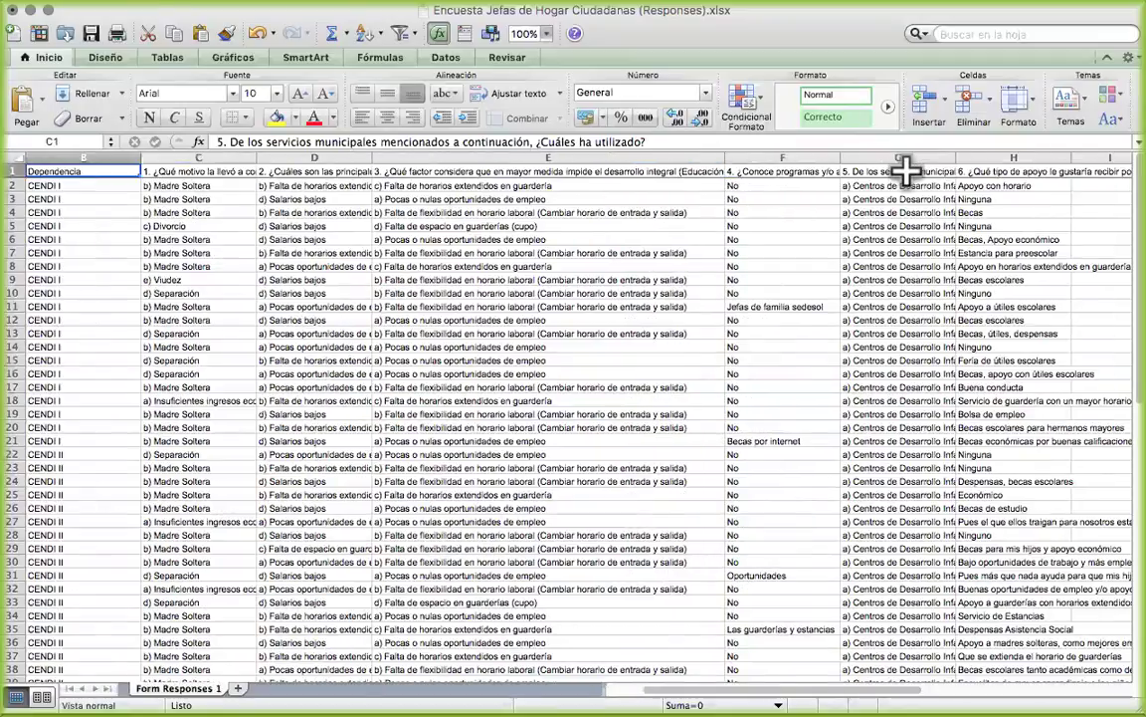
pyautogui.press('Right')
pyautogui.press('Right')
pyautogui.press('Right')
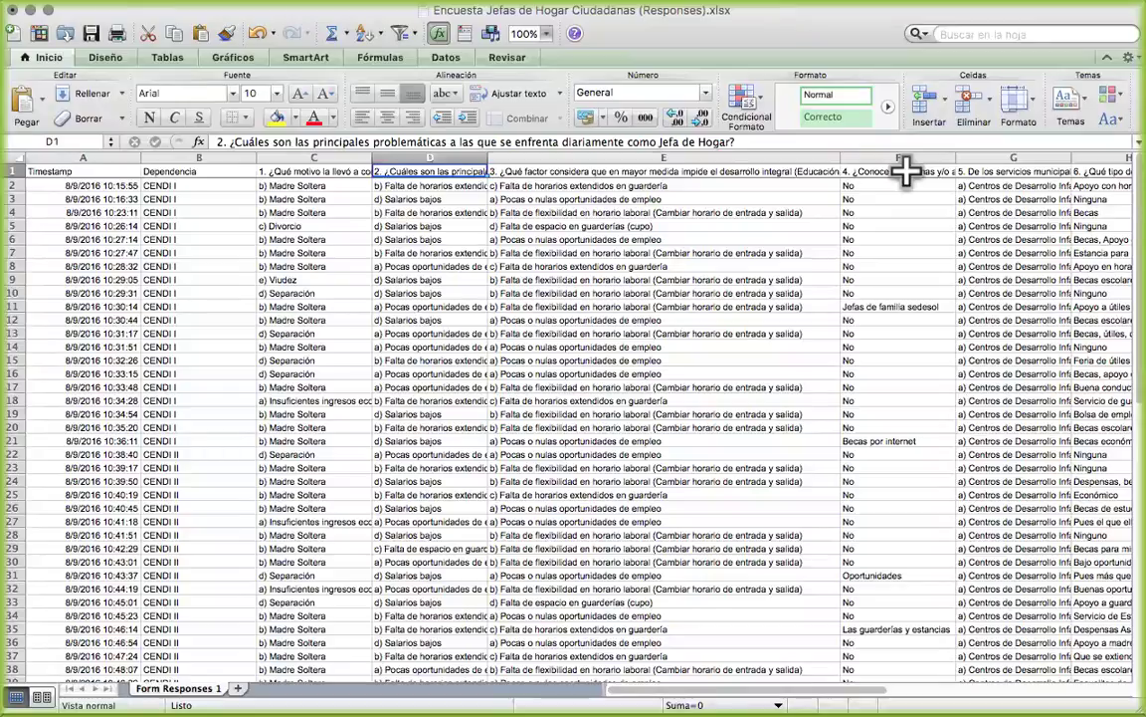
# Close the survey responses workbook without saving its changes
pyautogui.scroll(-4, 783, 388)
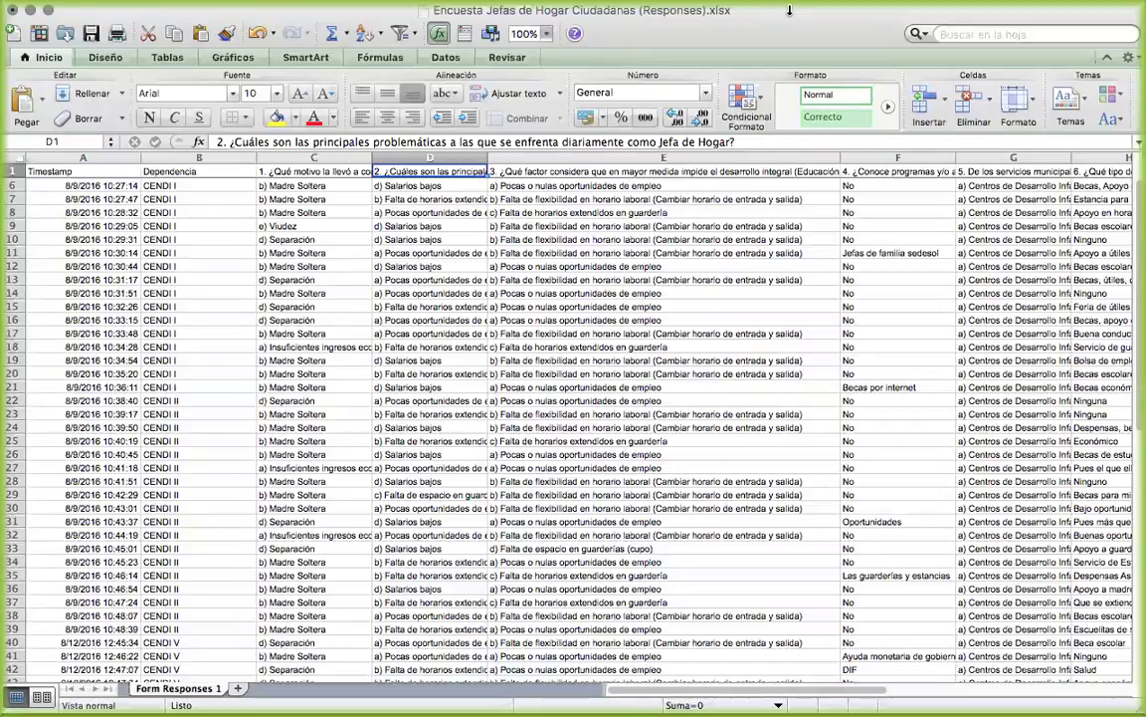
pyautogui.moveTo(792, 8)
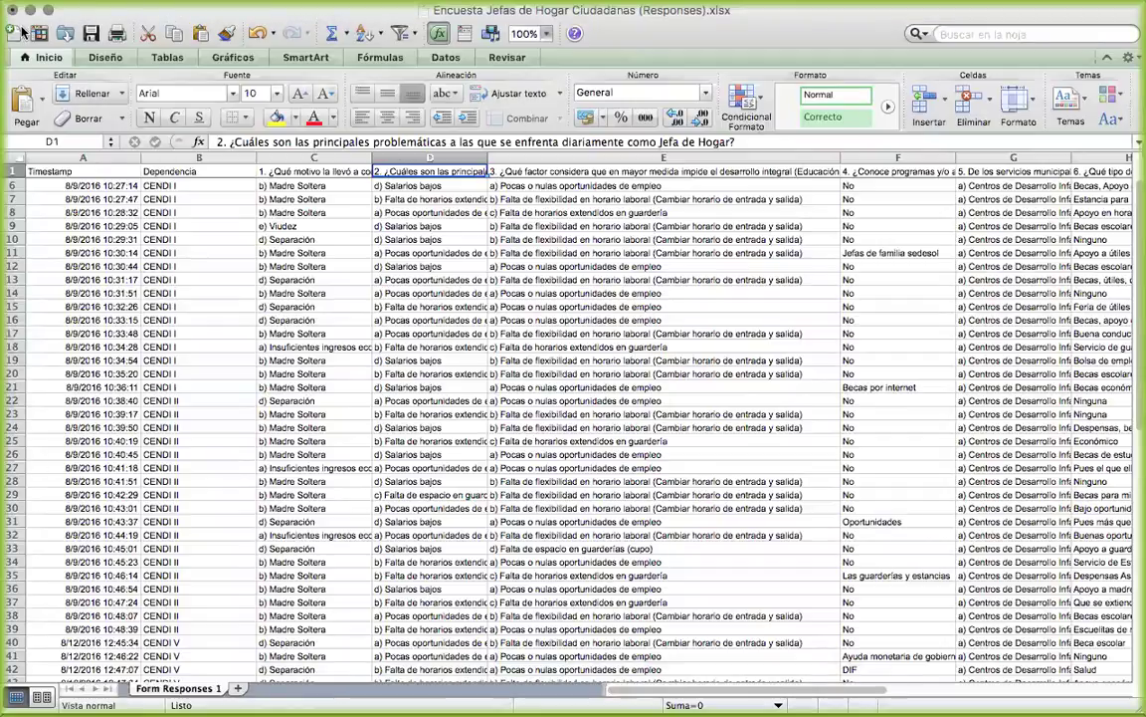
pyautogui.click(12, 8)
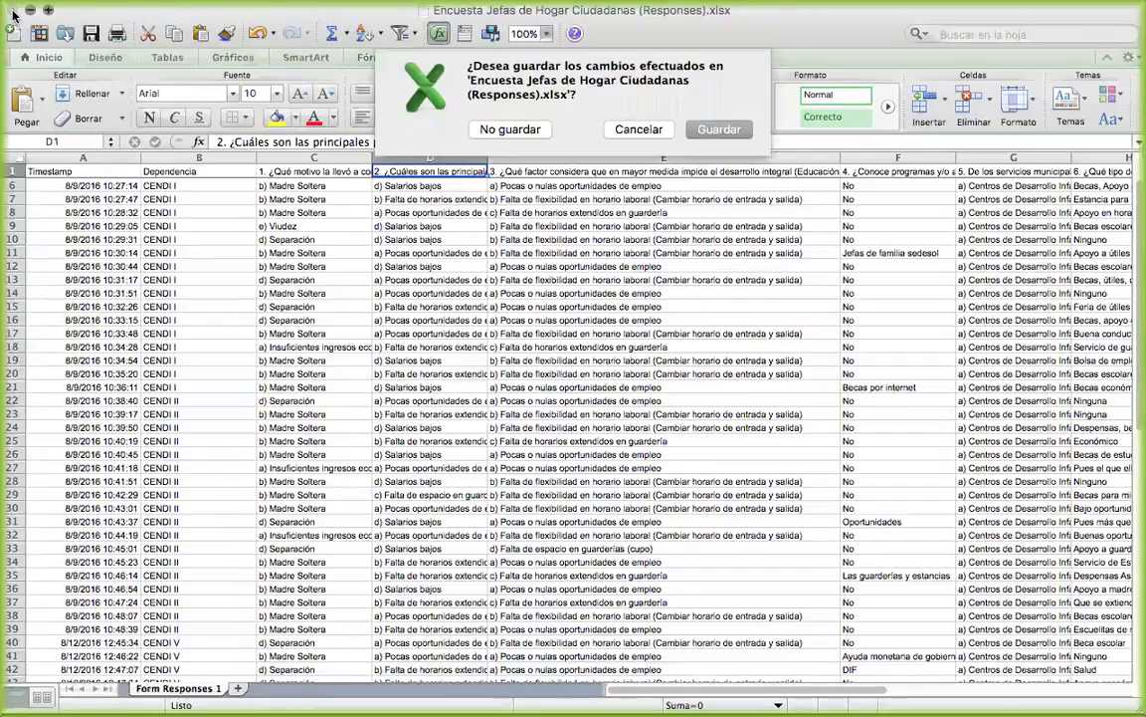
pyautogui.click(493, 129)
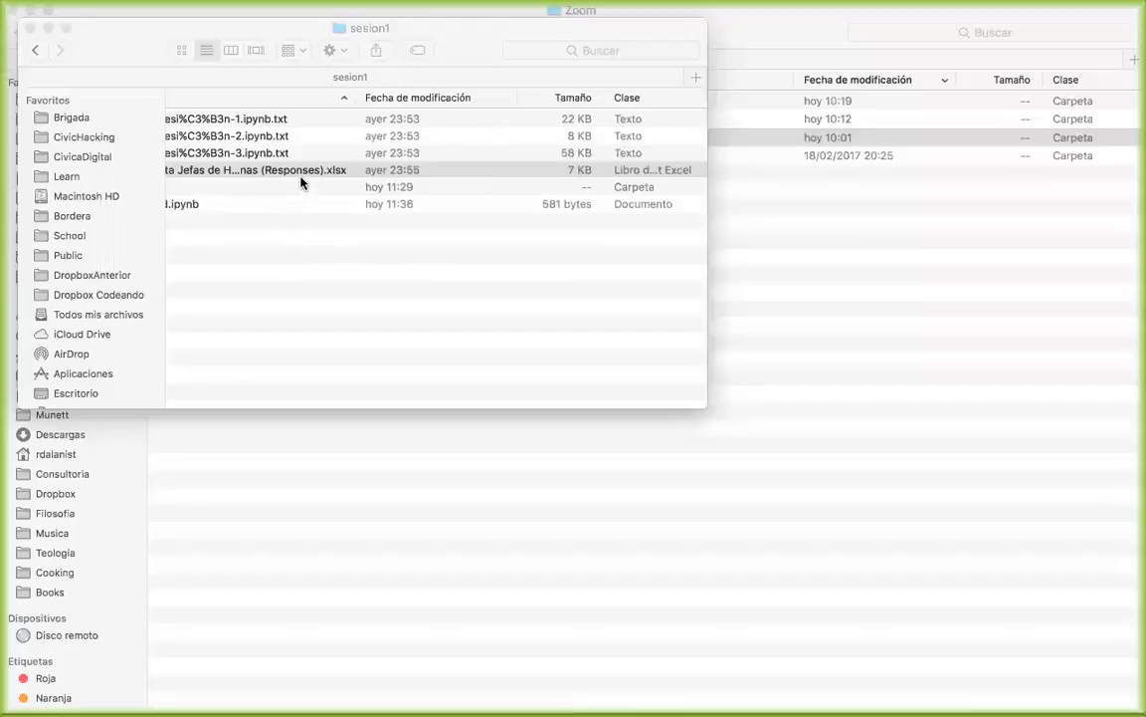
# Rename the survey workbook file in the sesion1 folder as Encuesta.xlsx
pyautogui.click(302, 178)
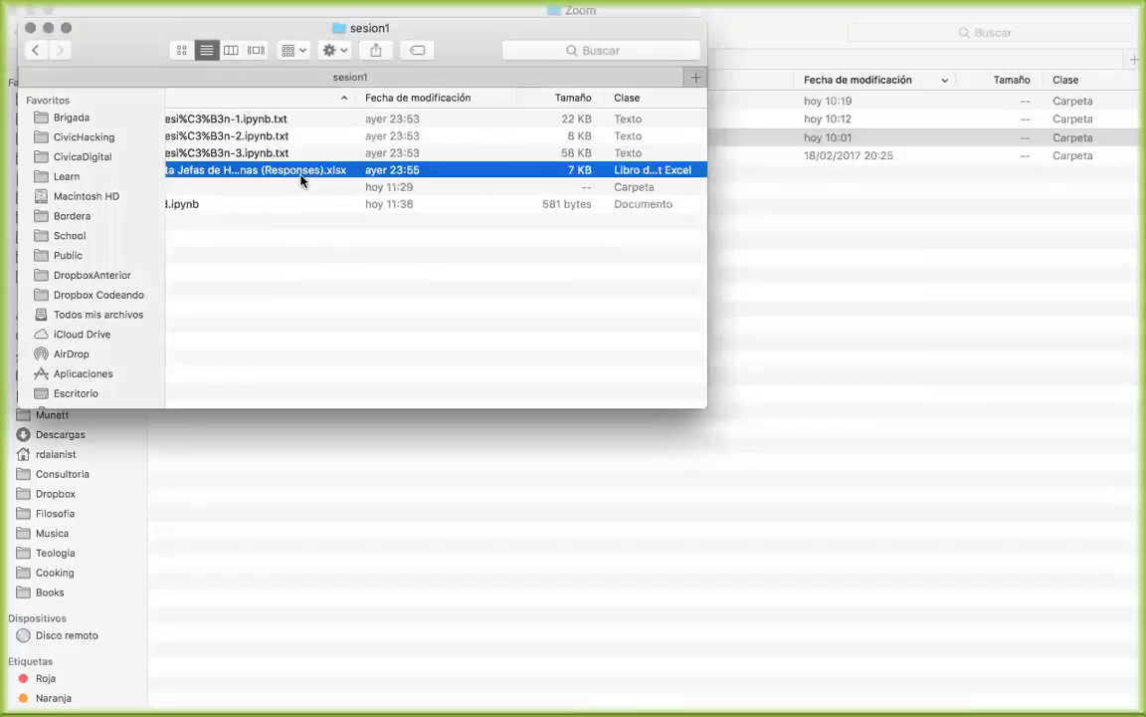
pyautogui.click(302, 178)
pyautogui.hotkey('shift', 'alt', 'Right')
pyautogui.press('BackSpace')
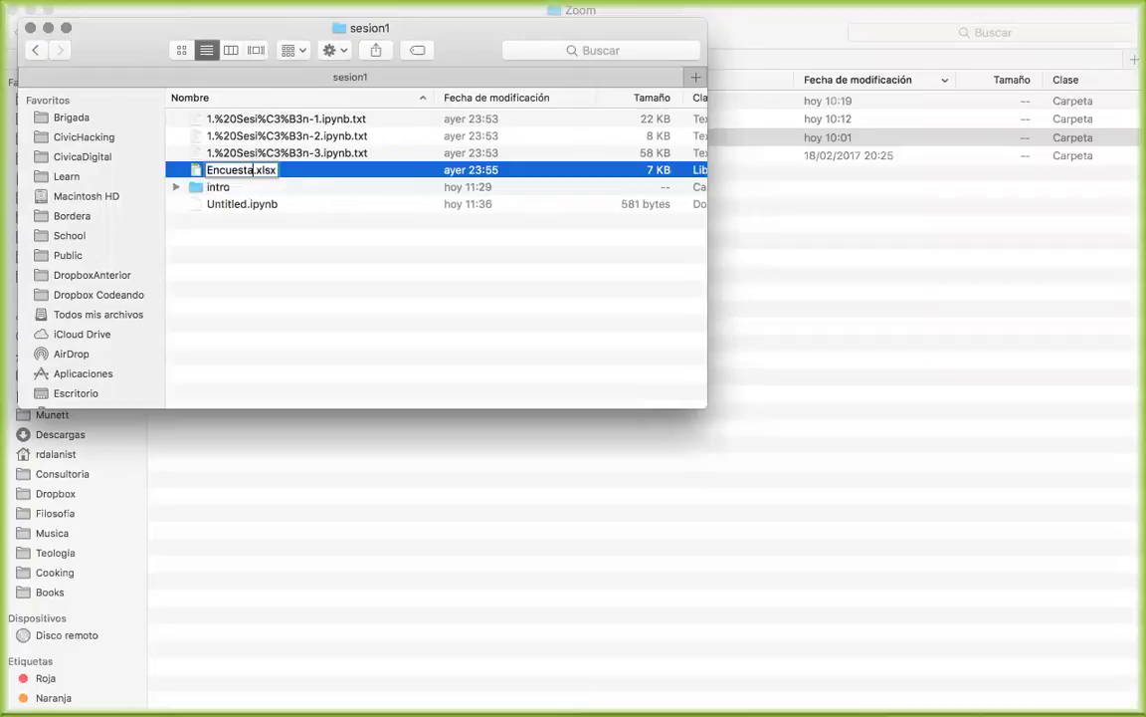
pyautogui.press('super+z')
pyautogui.press('Left')
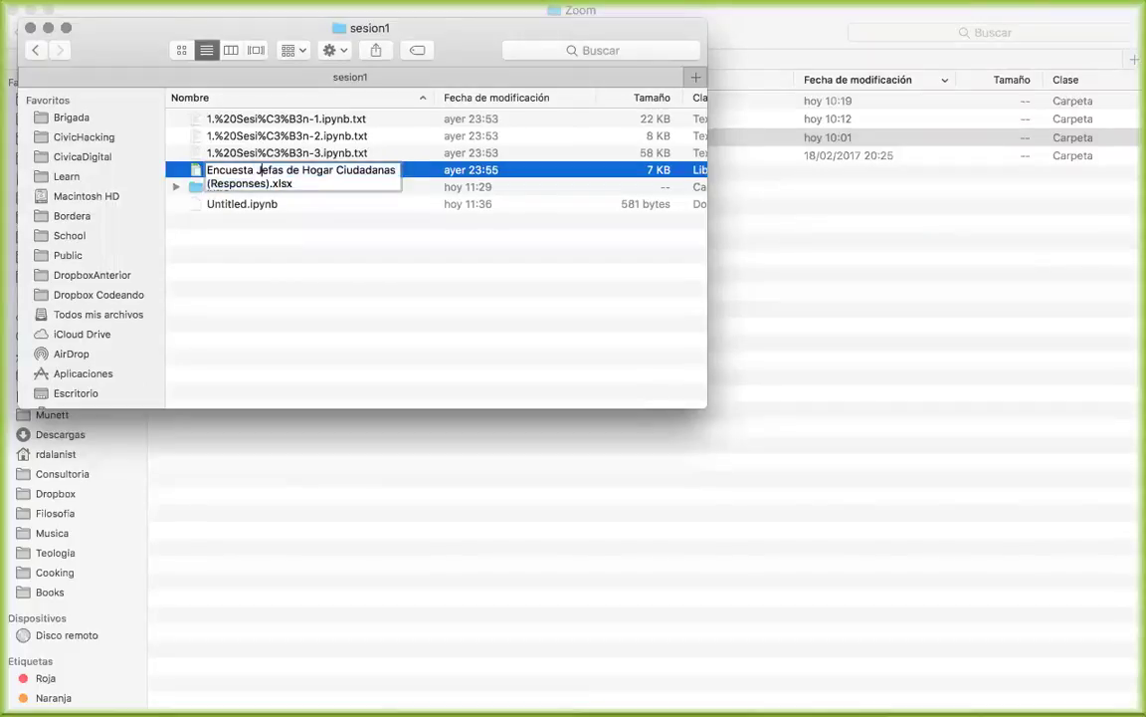
pyautogui.press('Left')
pyautogui.moveTo(207, 183); pyautogui.dragTo(268, 183)
pyautogui.hotkey('shift', 'Left')
pyautogui.hotkey('shift', 'Left')
pyautogui.hotkey('shift', 'Left')
pyautogui.hotkey('shift', 'Left')
pyautogui.hotkey('shift', 'Left')
pyautogui.hotkey('shift', 'Left')
pyautogui.hotkey('shift', 'Left')
pyautogui.hotkey('shift', 'Left')
pyautogui.hotkey('shift', 'Left')
pyautogui.hotkey('shift', 'Left')
pyautogui.hotkey('shift', 'Left')
pyautogui.hotkey('shift', 'Left')
pyautogui.hotkey('shift', 'Left')
pyautogui.hotkey('shift', 'Left')
pyautogui.hotkey('shift', 'Left')
pyautogui.hotkey('shift', 'Left')
pyautogui.hotkey('shift', 'Left')
pyautogui.hotkey('shift', 'Left')
pyautogui.hotkey('shift', 'Left')
pyautogui.hotkey('shift', 'Left')
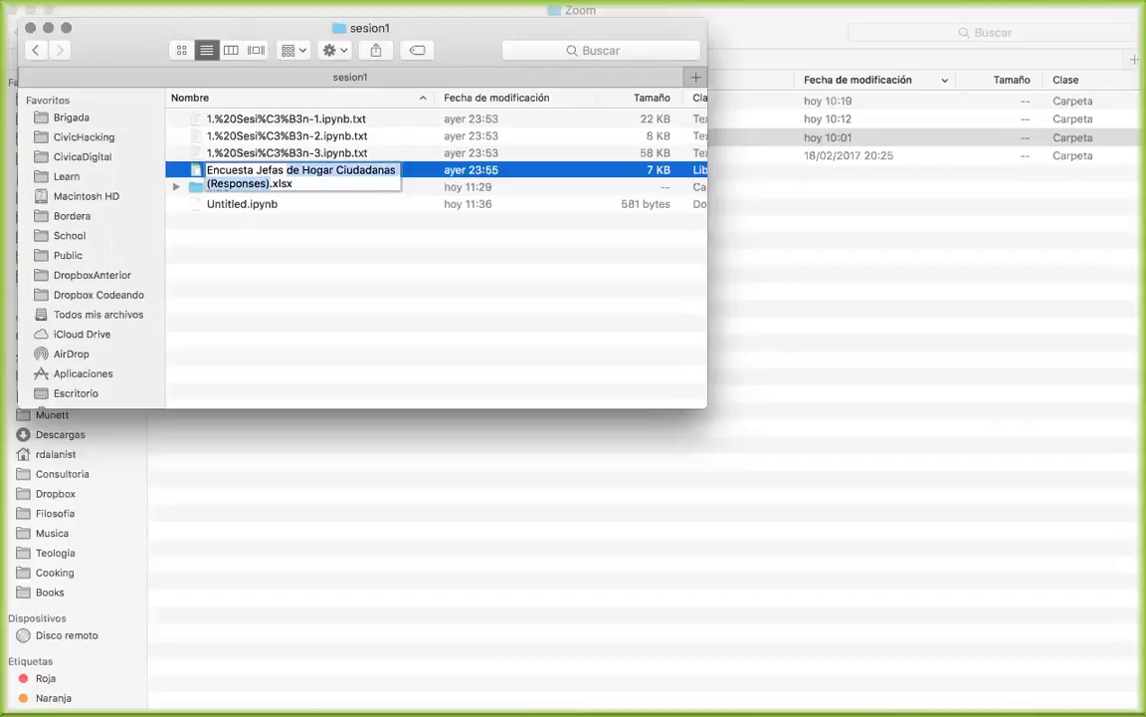
pyautogui.press('BackSpace')
pyautogui.press('Return')
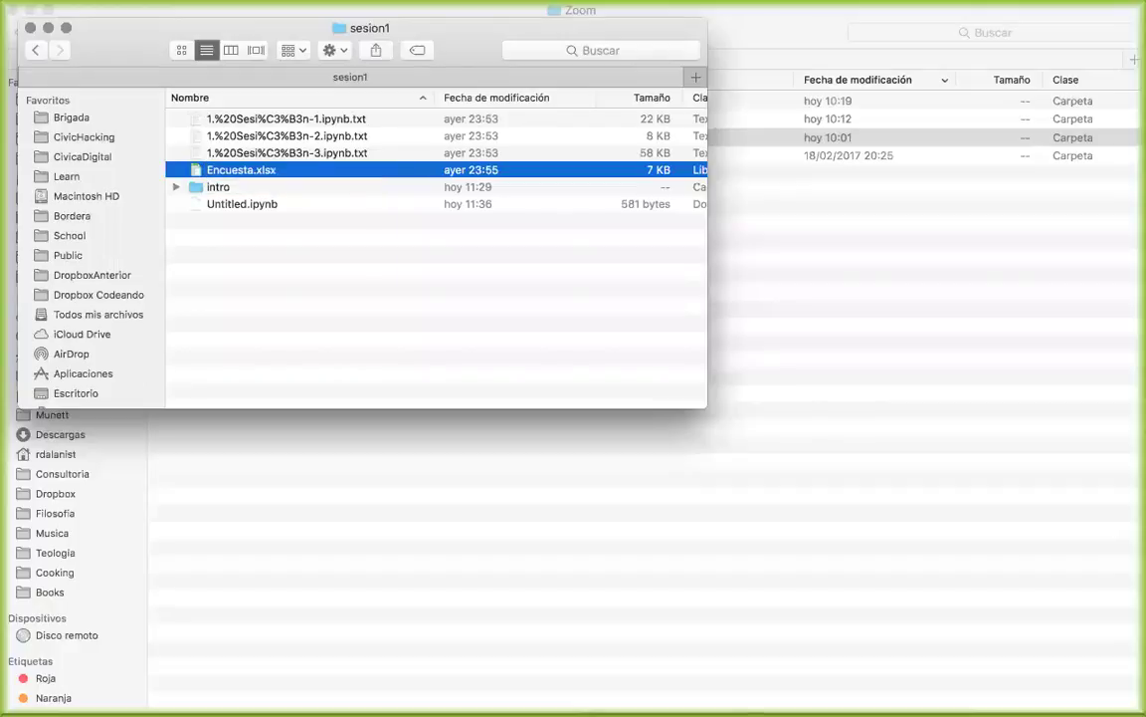
# Switch to the Jupyter notebook in Chrome and run "import pandas as pd" in the first cell
pyautogui.moveTo(404, 696)
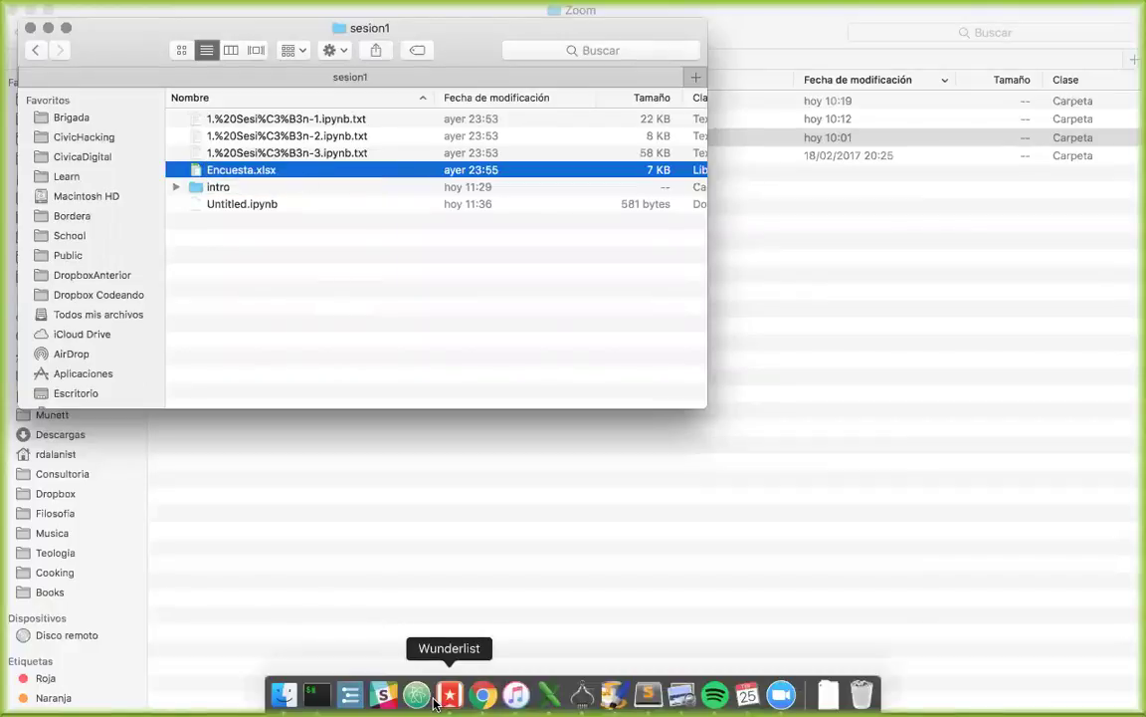
pyautogui.click(482, 695)
pyautogui.click(327, 220)
pyautogui.write('ip')
pyautogui.press('BackSpace')
pyautogui.write('mport')
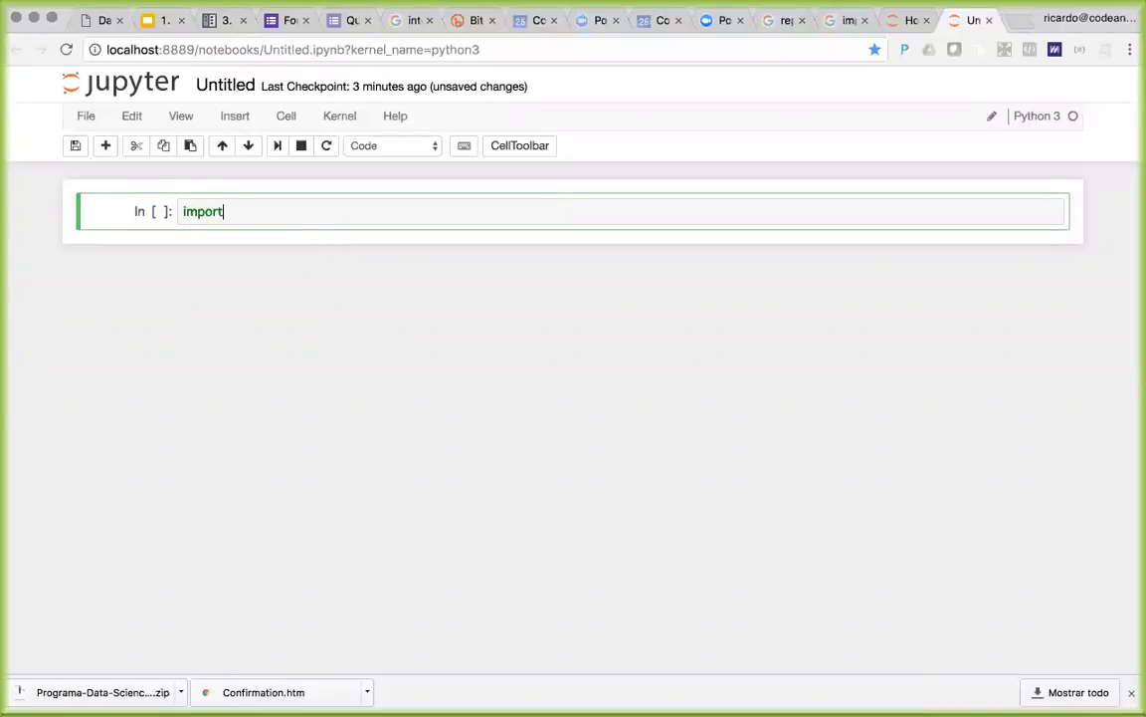
pyautogui.write(' pandas as pd')
pyautogui.hotkey('shift', 'Return')
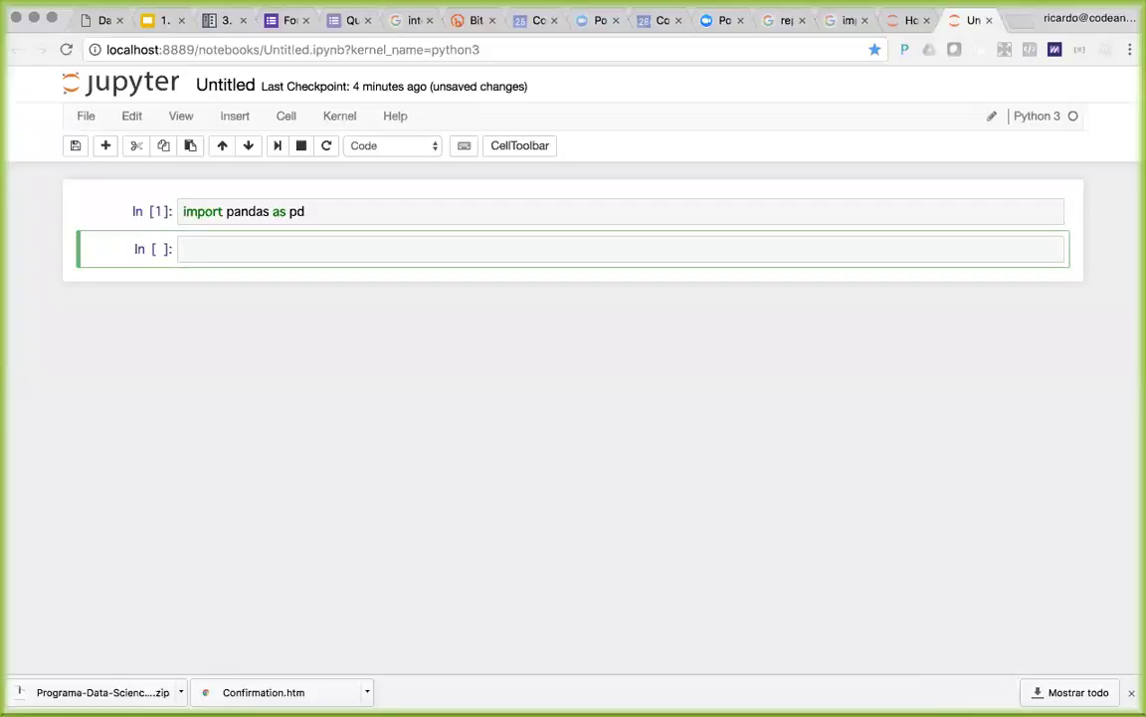
# Run "pd" in the second cell to check which module it refers to, and start the third cell with "pd."
pyautogui.click(269, 211)
pyautogui.moveTo(269, 211); pyautogui.dragTo(232, 229)
pyautogui.click(277, 248)
pyautogui.write('pd')
pyautogui.hotkey('shift', 'Return')
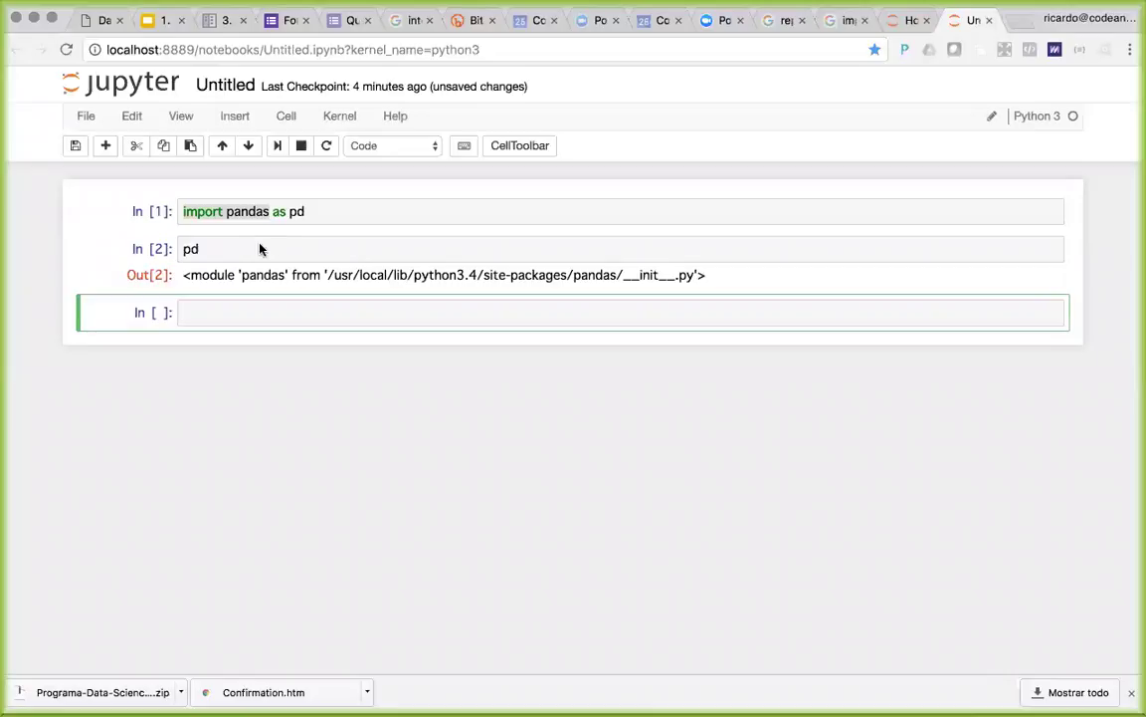
pyautogui.click(242, 277)
pyautogui.moveTo(243, 277); pyautogui.dragTo(676, 295)
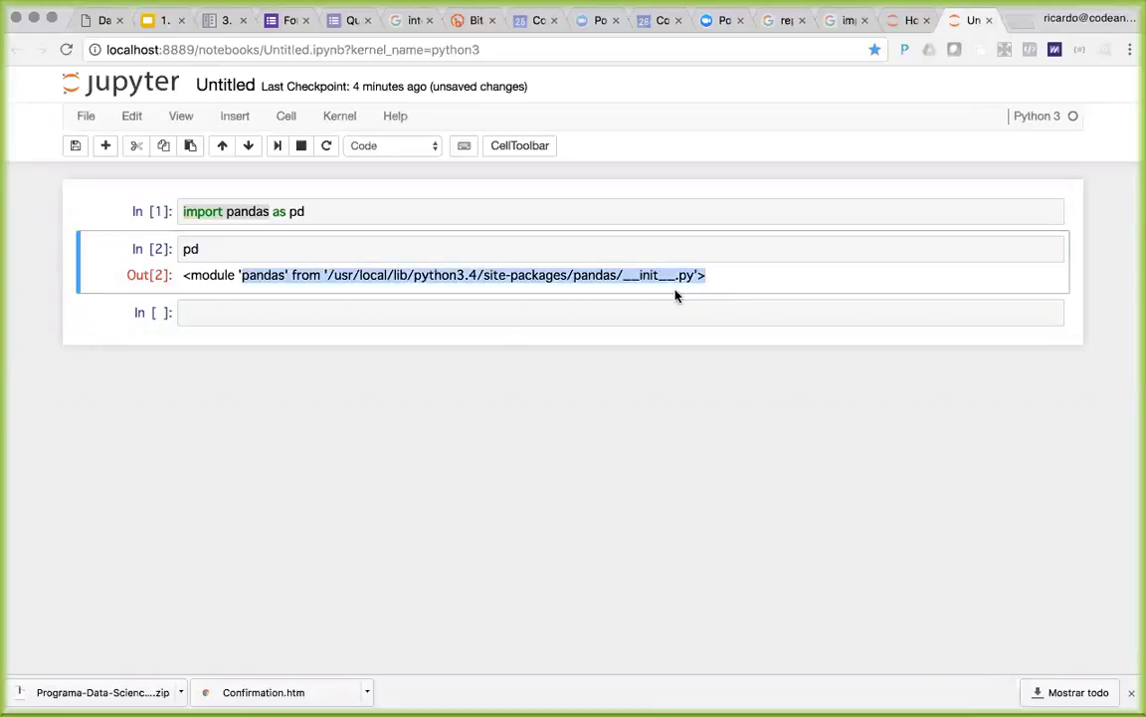
pyautogui.click(493, 320)
pyautogui.write('pd.')
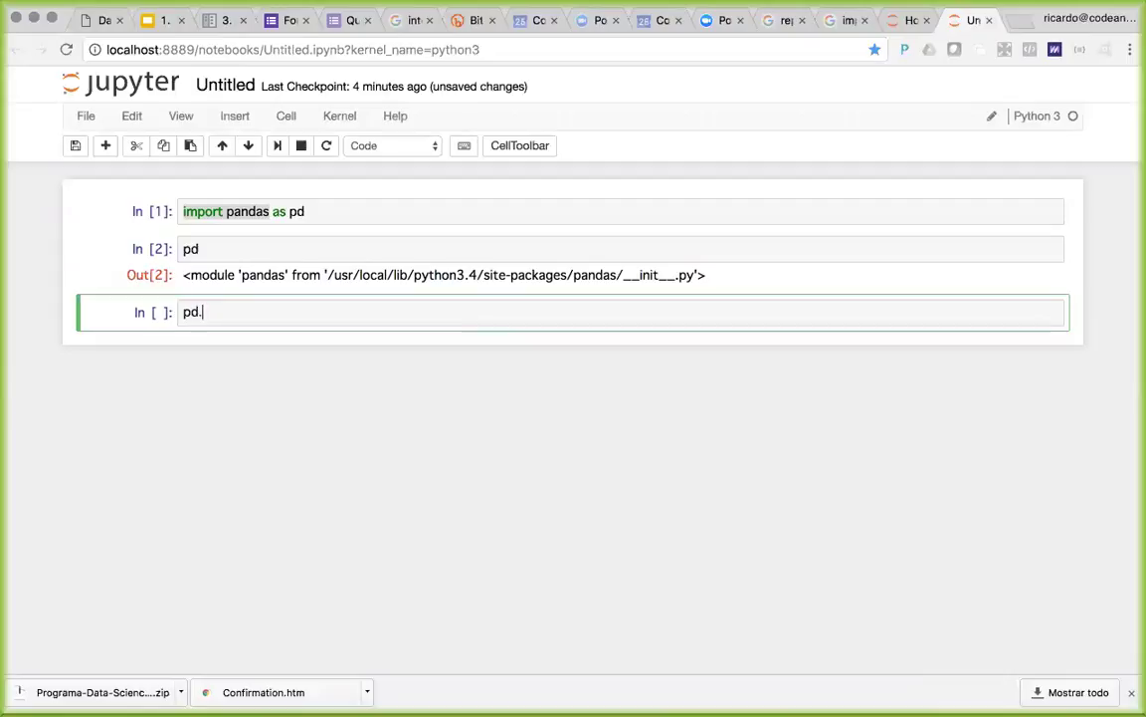
pyautogui.write('lo')
pyautogui.press('BackSpace')
pyautogui.press('BackSpace')
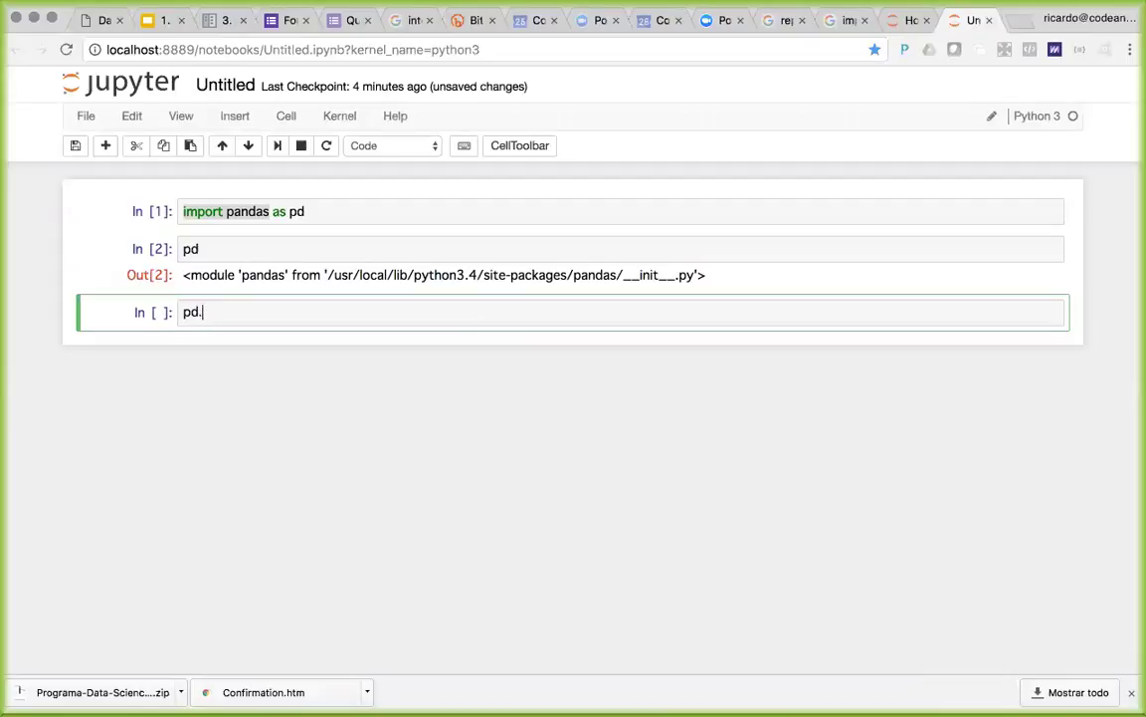
pyautogui.write('DataFrame.from')
pyautogui.press('Tab')
pyautogui.write('_d')
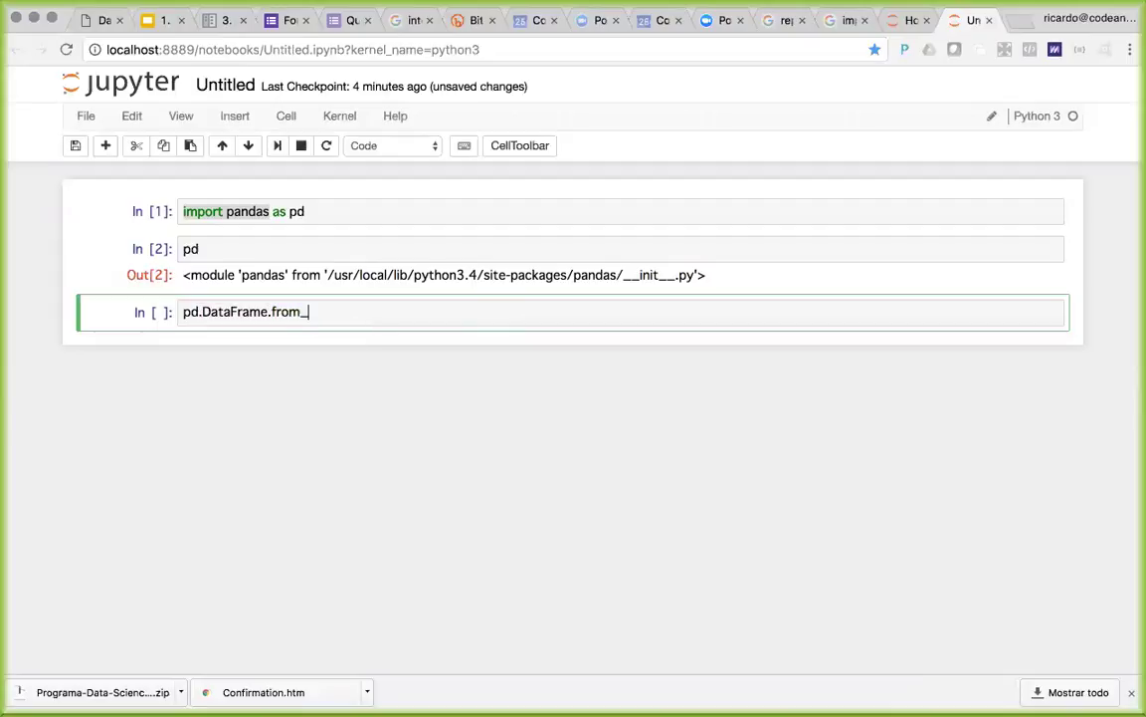
pyautogui.press('BackSpace')
pyautogui.press('BackSpace')
pyautogui.press('BackSpace')
pyautogui.press('BackSpace')
pyautogui.press('BackSpace')
pyautogui.press('BackSpace')
pyautogui.press('BackSpace')
pyautogui.hotkey('alt', 'shift', 'Left')
pyautogui.write('loa')
pyautogui.press('BackSpace')
pyautogui.press('BackSpace')
pyautogui.press('BackSpace')
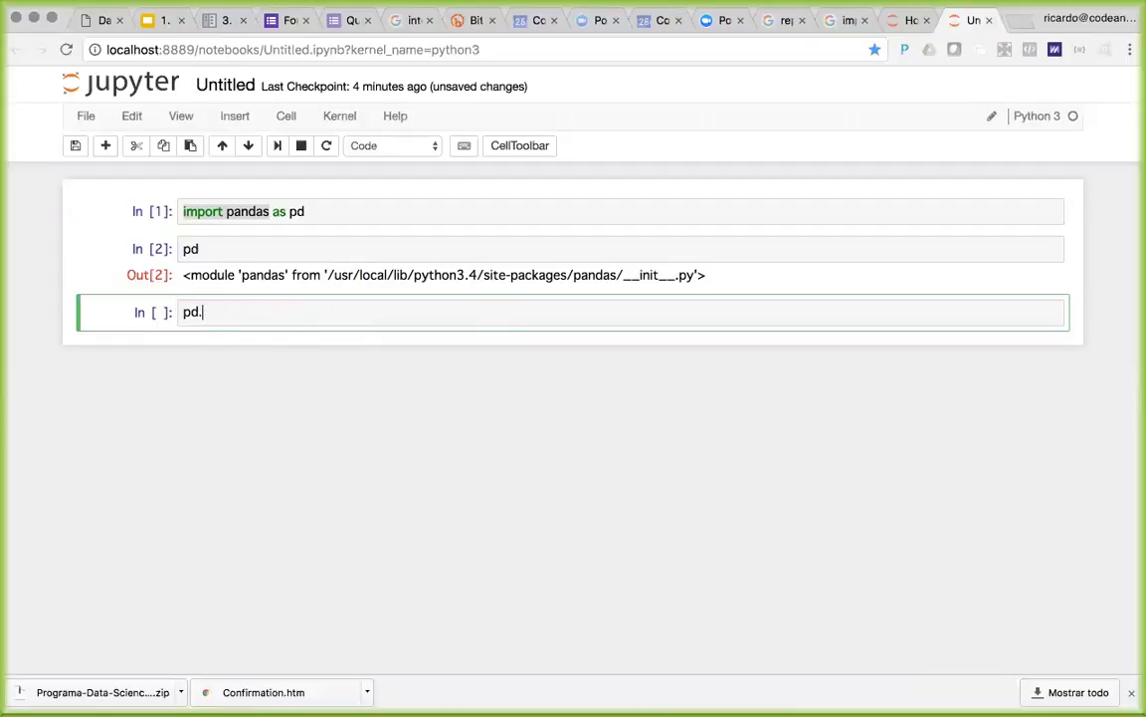
# Complete and run pd.read_excel("Encuesta.xlsx") in the third cell, and look through the survey table it outputs
pyautogui.write('rea')
pyautogui.press('Tab')
pyautogui.press('Down')
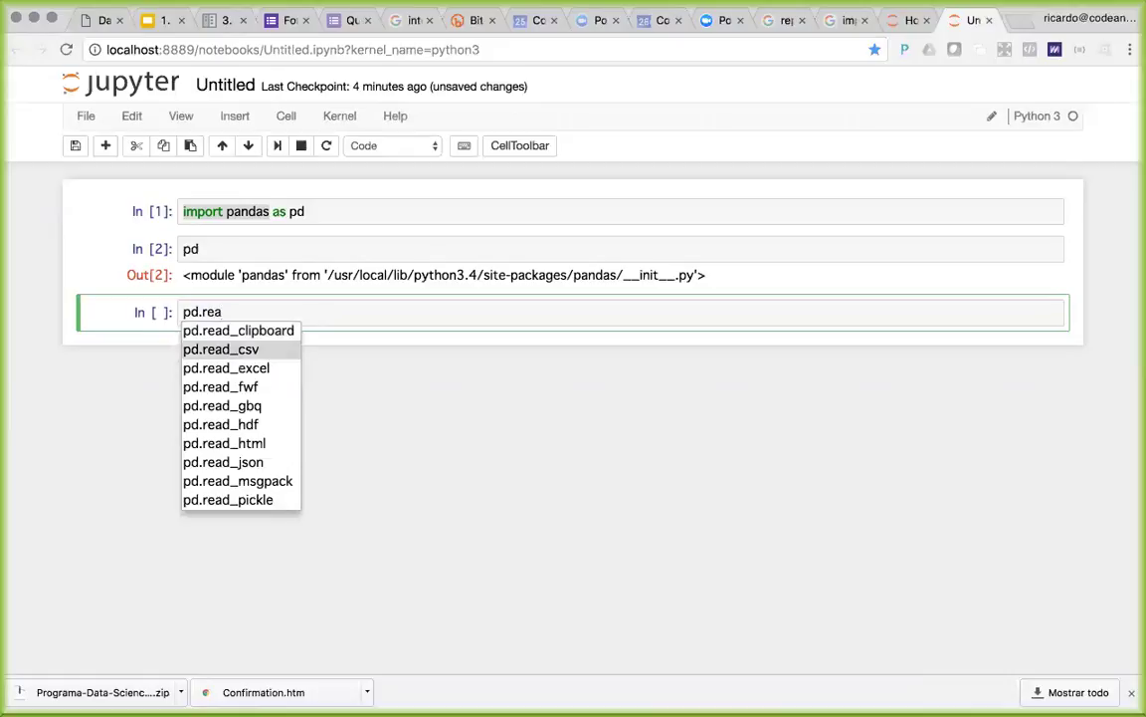
pyautogui.press('Down')
pyautogui.press('Return')
pyautogui.write('(')
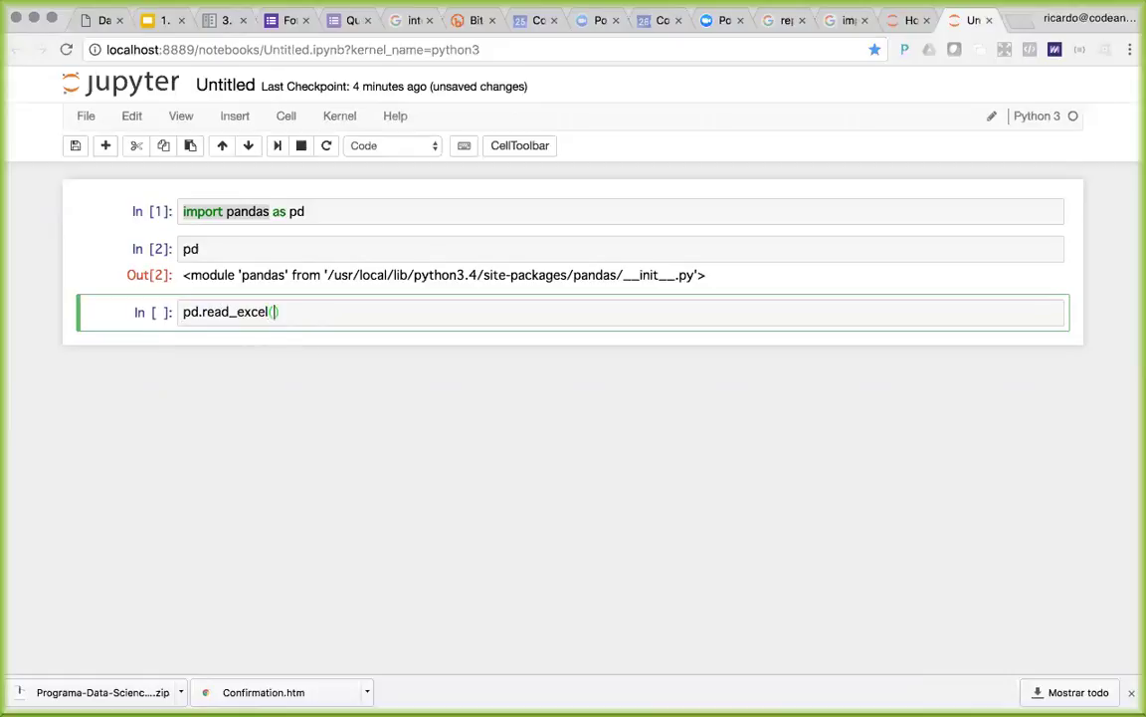
pyautogui.write('"')
pyautogui.press('super+Tab')
pyautogui.press('super+Tab')
pyautogui.write('Es')
pyautogui.press('BackSpace')
pyautogui.write('ncu')
pyautogui.press('BackSpace')
pyautogui.write('uesta.xlsx')
pyautogui.click(183, 311)
pyautogui.hotkey('shift', 'Return')
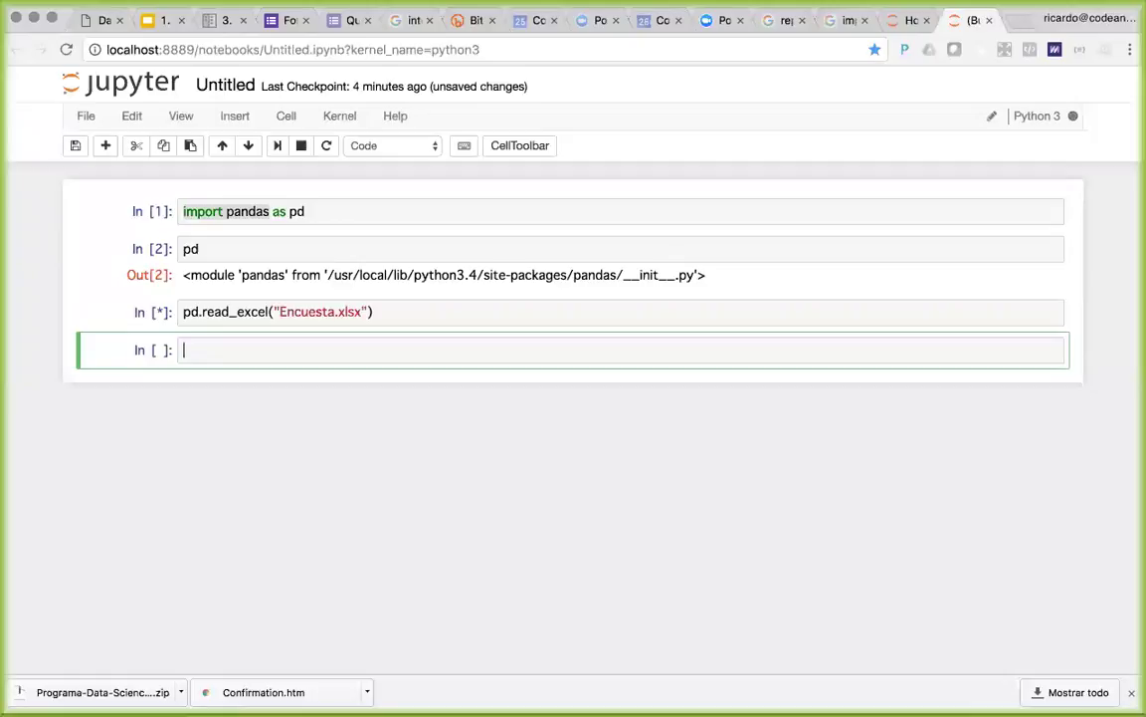
pyautogui.scroll(-10, 667, 475)
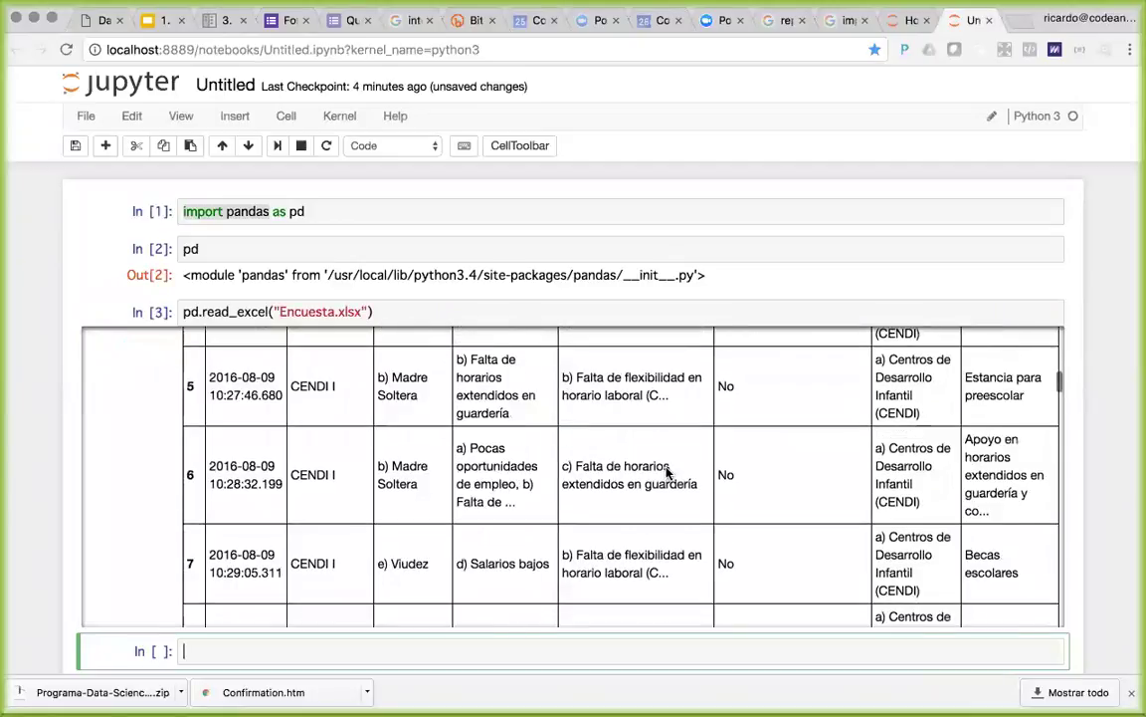
pyautogui.scroll(10, 666, 475)
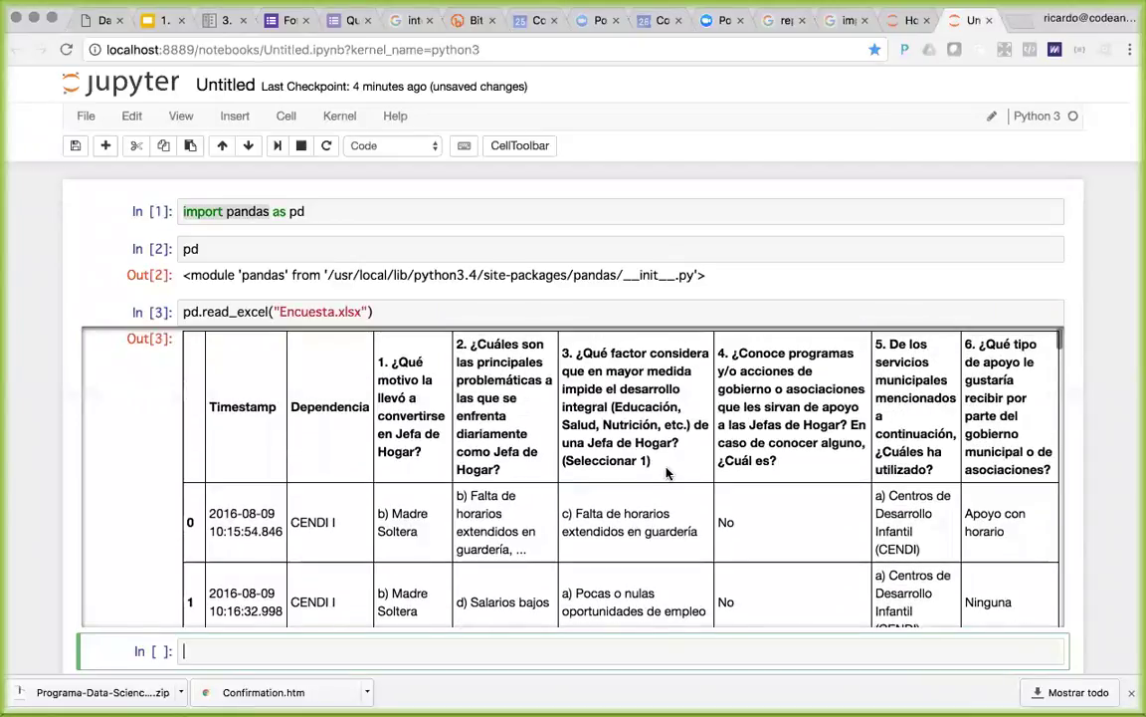
pyautogui.scroll(-10, 667, 474)
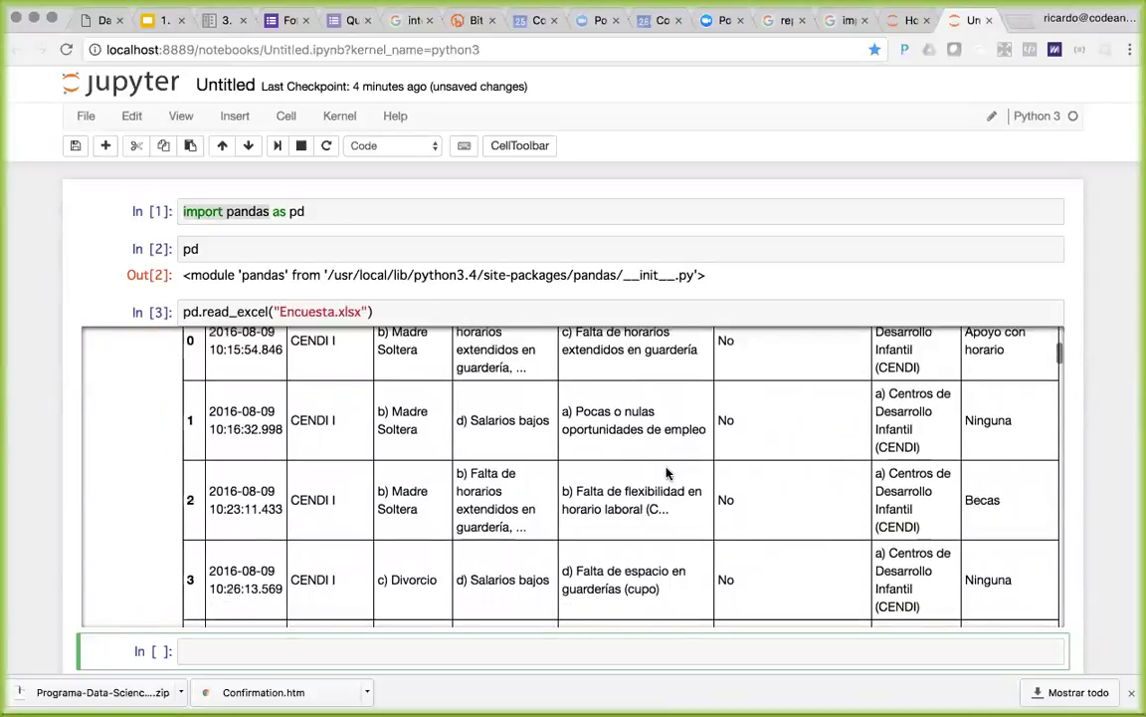
pyautogui.scroll(-10, 666, 474)
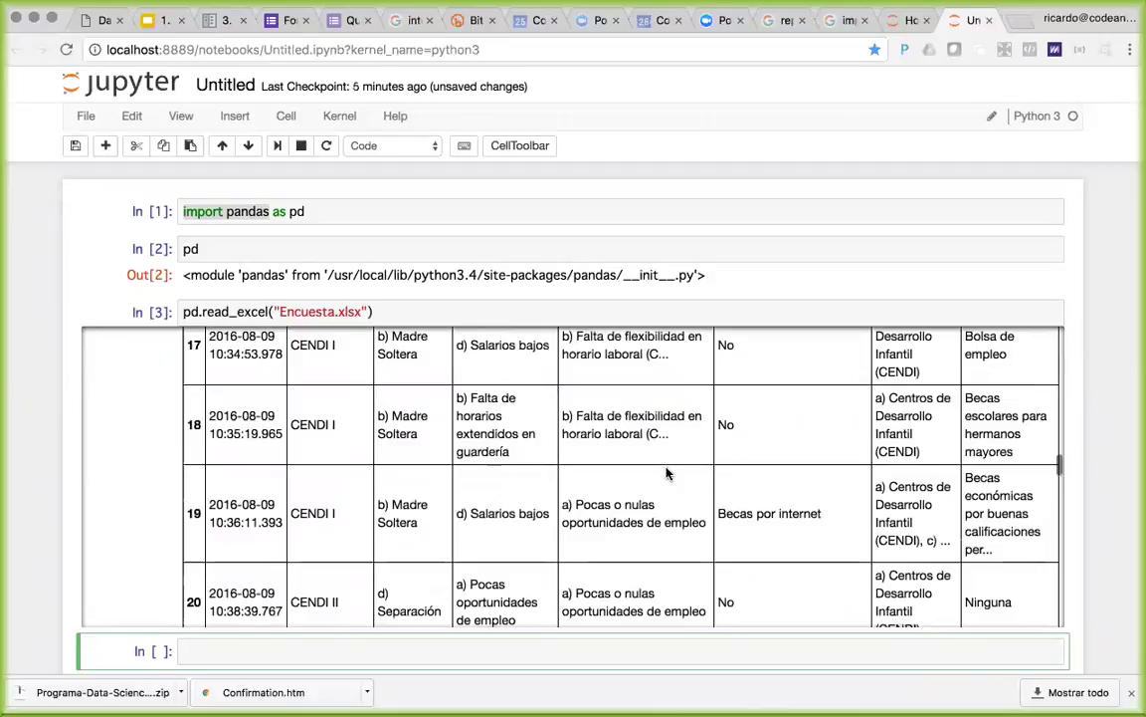
# Assign the pd.read_excel result to a variable named encuesta and rerun the cell
pyautogui.click(180, 314)
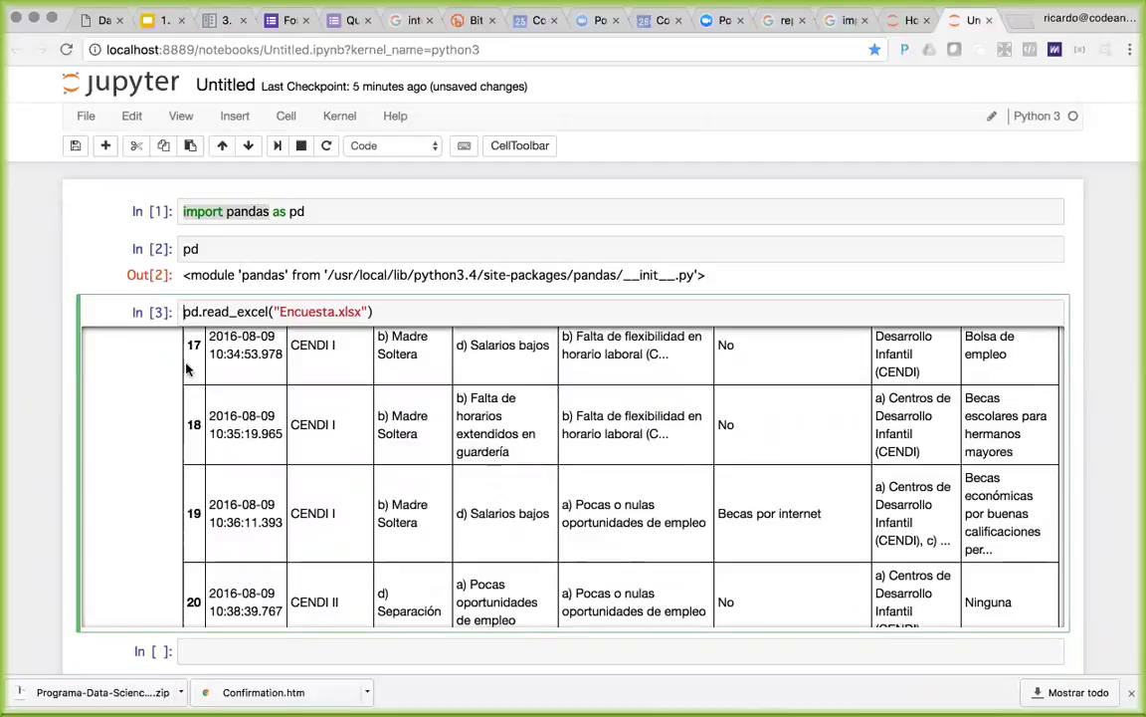
pyautogui.write('encuesta =')
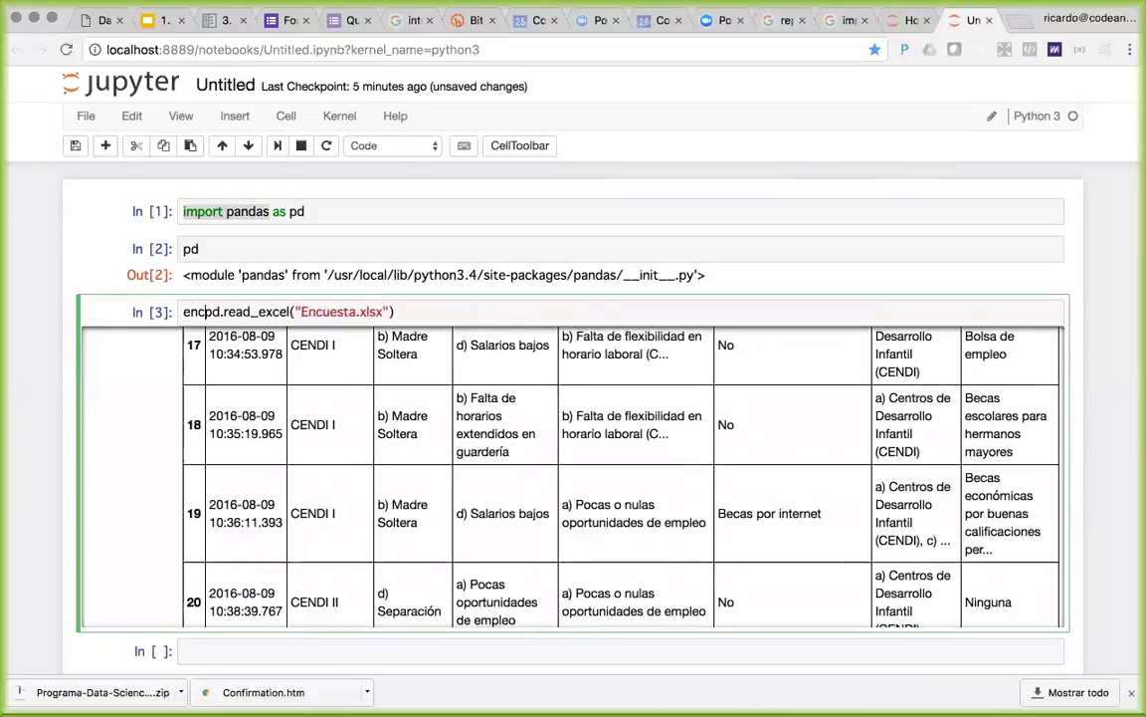
pyautogui.hotkey('shift', 'Return')
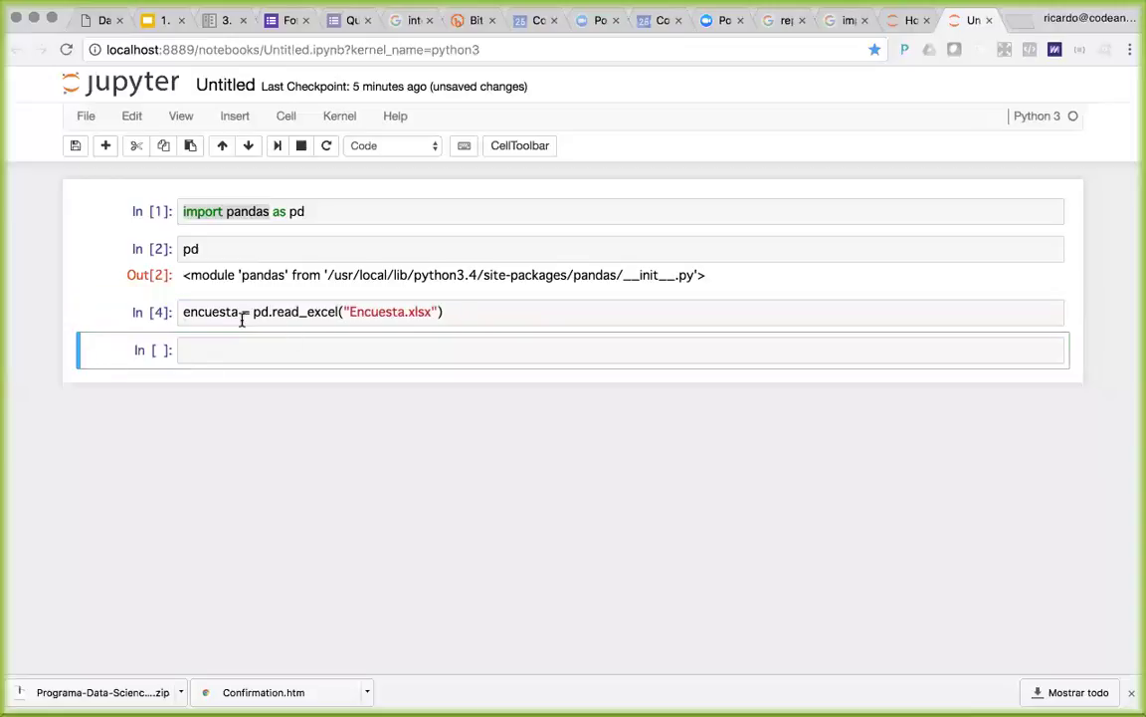
pyautogui.click(237, 313)
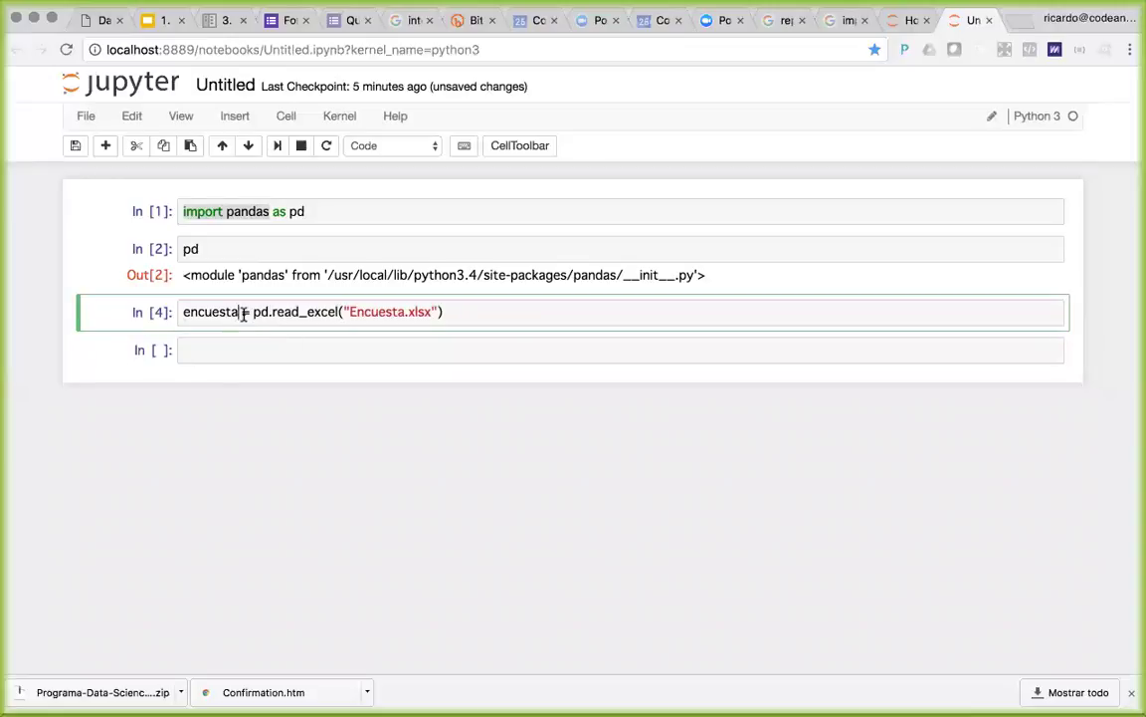
pyautogui.moveTo(243, 312); pyautogui.dragTo(312, 312)
pyautogui.click(234, 313)
pyautogui.press('Right')
pyautogui.hotkey('shift', 'Home')
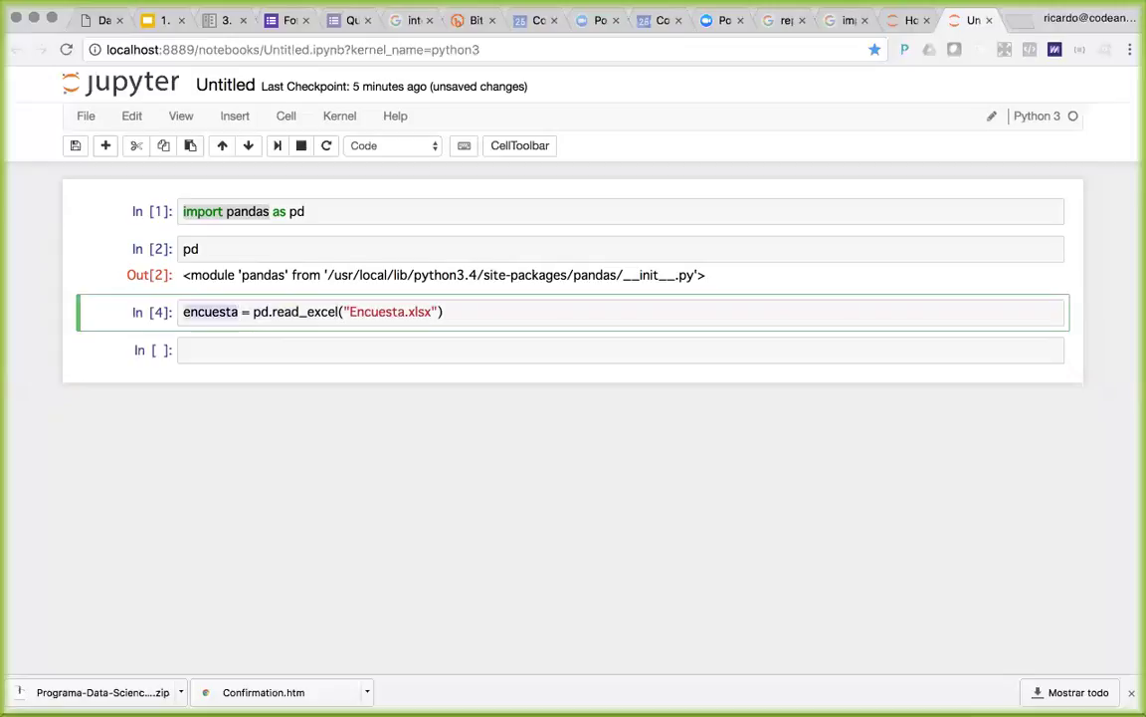
pyautogui.click(148, 315)
pyautogui.press('a')
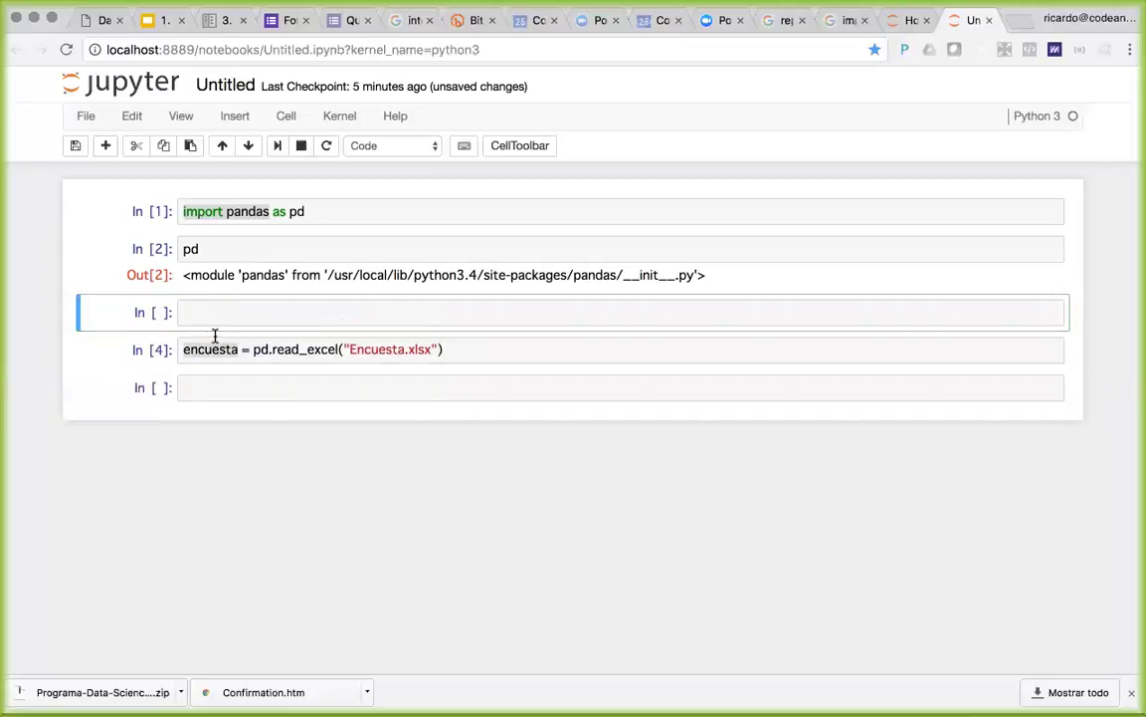
pyautogui.press('d')
pyautogui.press('d')
pyautogui.click(248, 315)
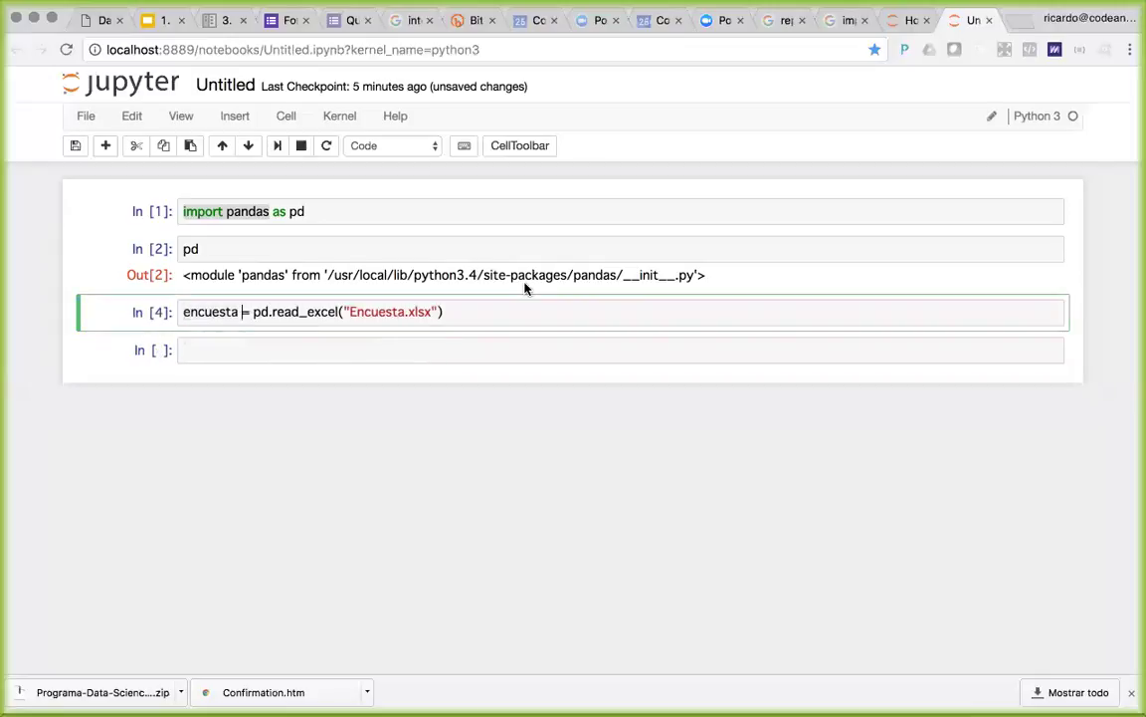
pyautogui.press('Down')
pyautogui.press('Up')
pyautogui.press('Up')
pyautogui.press('Up')
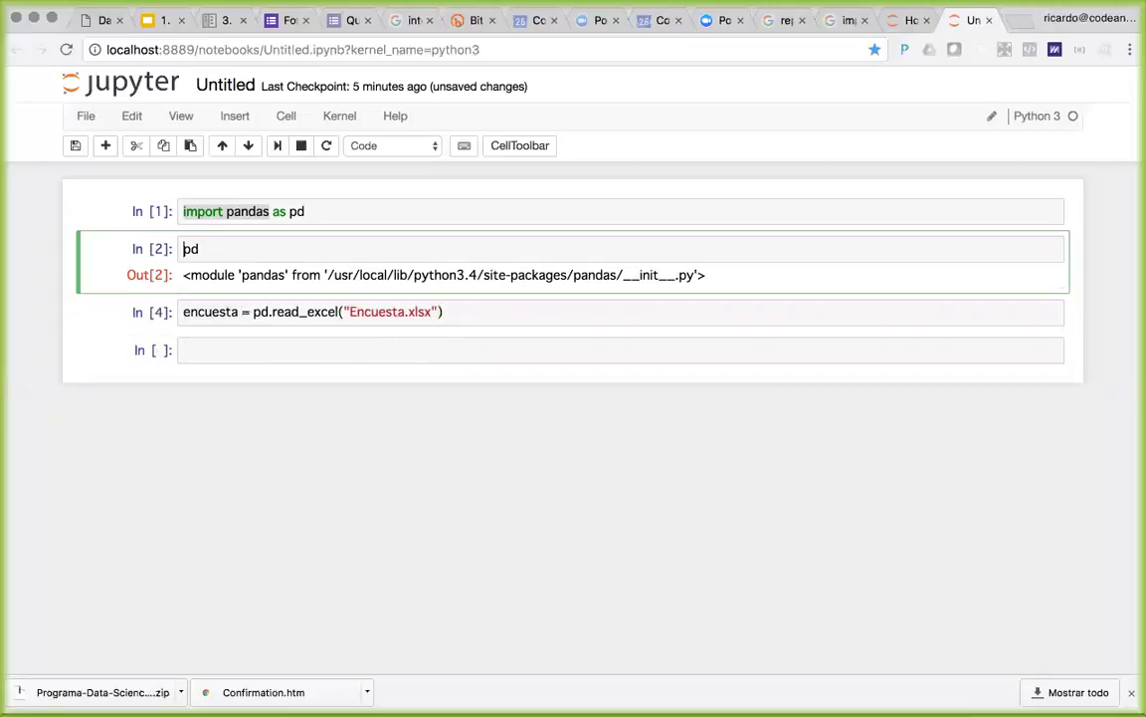
pyautogui.press('Down')
pyautogui.press('Down')
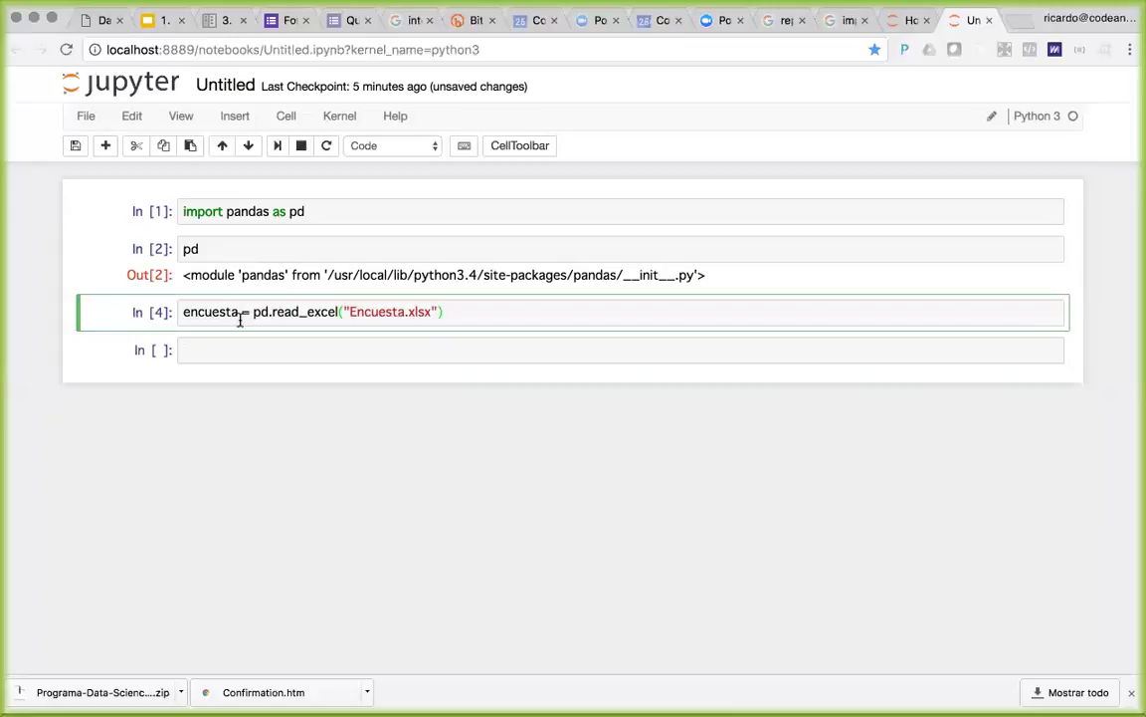
# Rename the variable that holds the pd.read_excel result to surveyData and rerun the cell
pyautogui.moveTo(238, 314); pyautogui.dragTo(183, 312)
pyautogui.press('BackSpace')
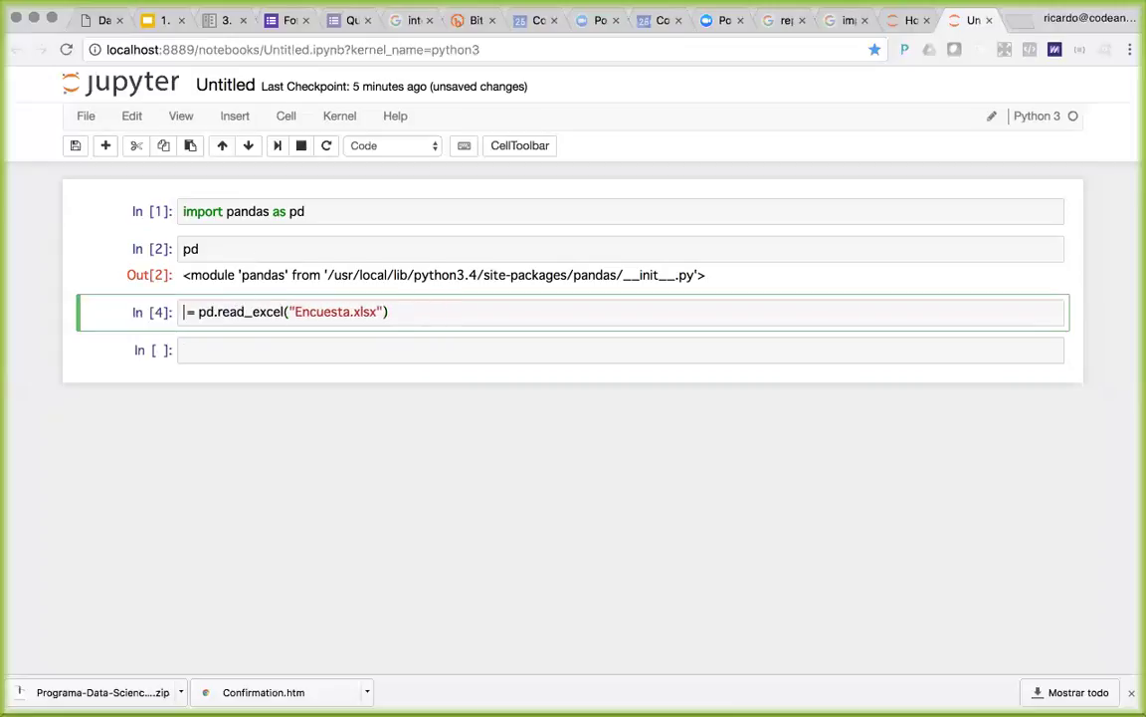
pyautogui.write('survery')
pyautogui.press('BackSpace')
pyautogui.press('BackSpace')
pyautogui.write('yData')
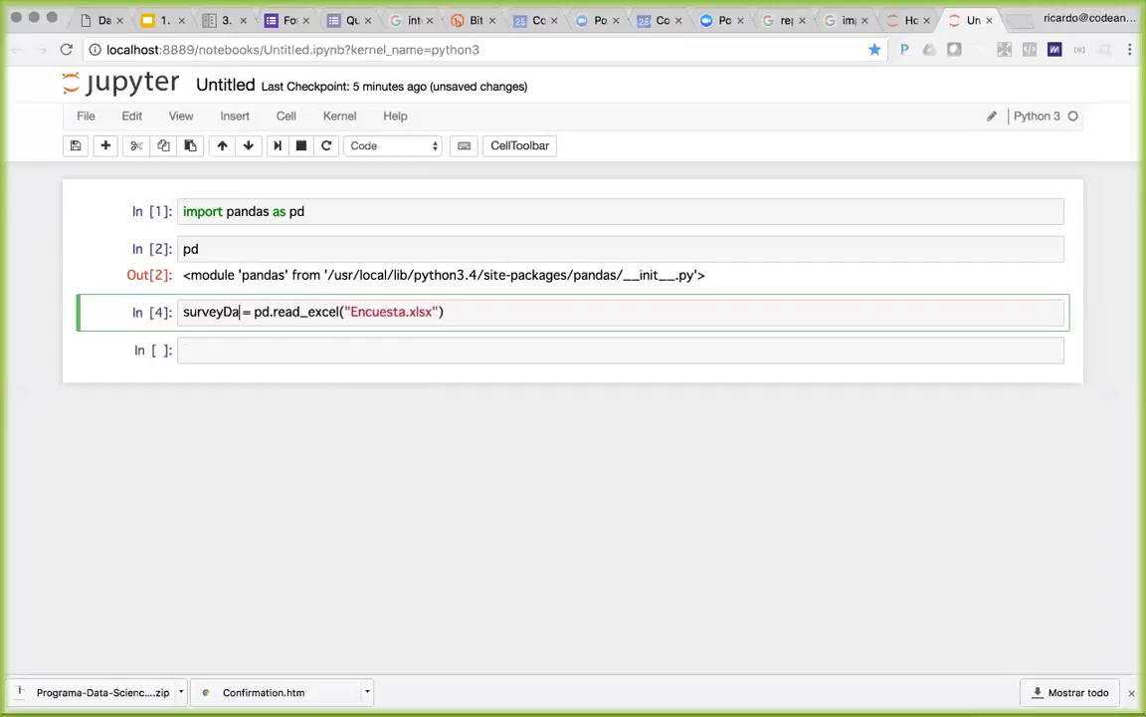
pyautogui.press('BackSpace')
pyautogui.press('BackSpace')
pyautogui.press('BackSpace')
pyautogui.press('BackSpace')
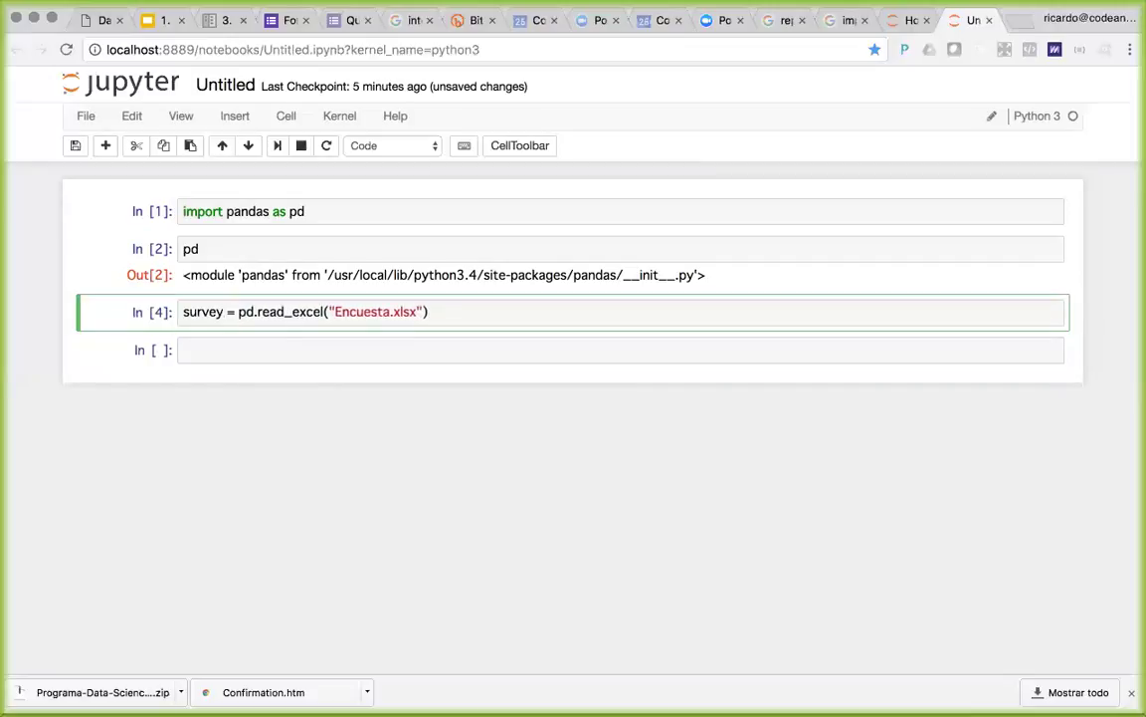
pyautogui.write('Data')
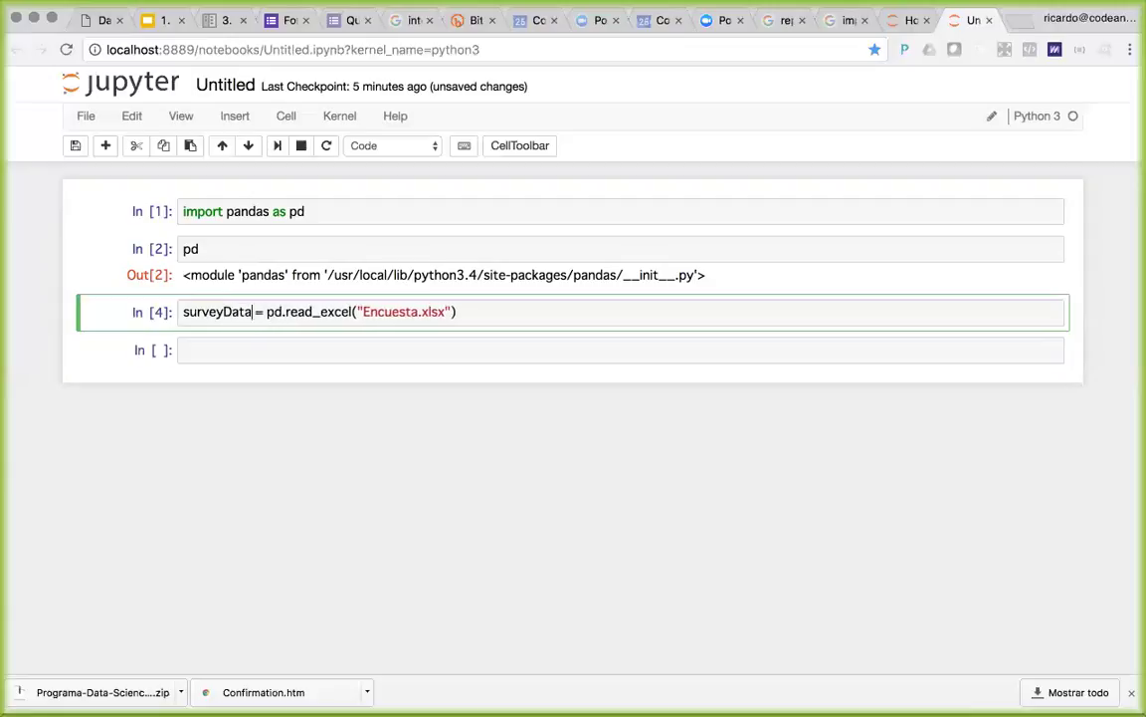
pyautogui.hotkey('shift', 'Return')
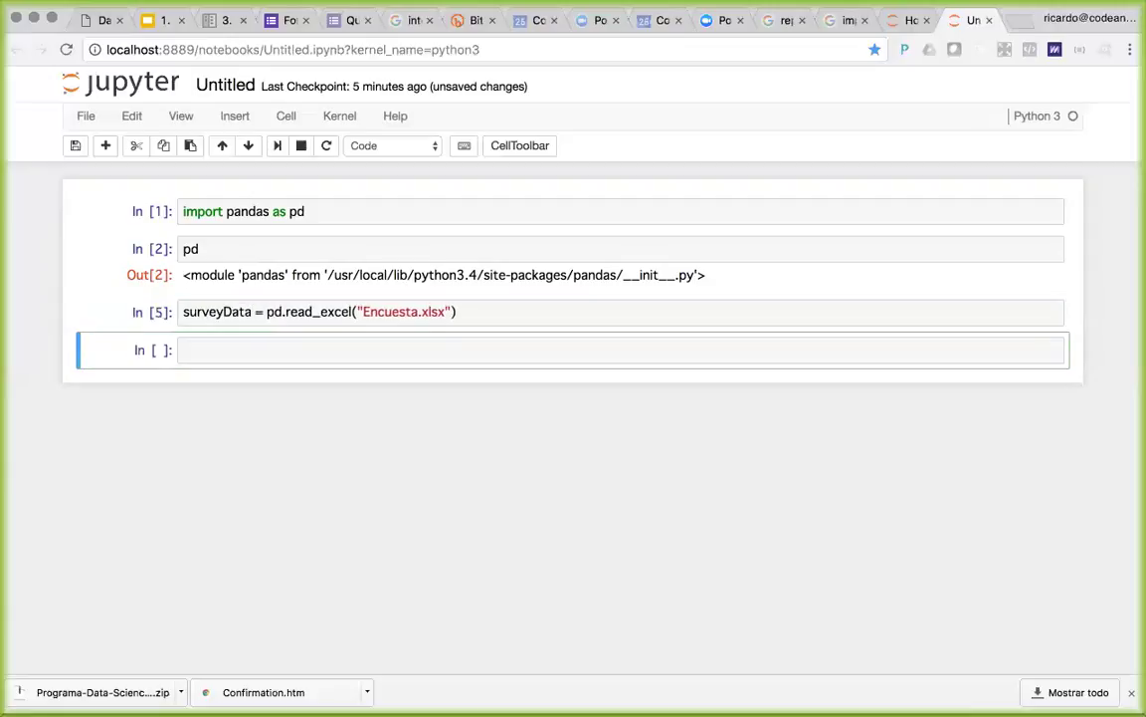
# Rename the variable assigned from pd.read_excel("Encuesta.xlsx") to df_encuesta and rerun the cell
pyautogui.doubleClick(215, 312)
pyautogui.write('esce')
pyautogui.press('BackSpace')
pyautogui.press('BackSpace')
pyautogui.press('BackSpace')
pyautogui.press('BackSpace')
pyautogui.write('da')
pyautogui.press('BackSpace')
pyautogui.write('f')
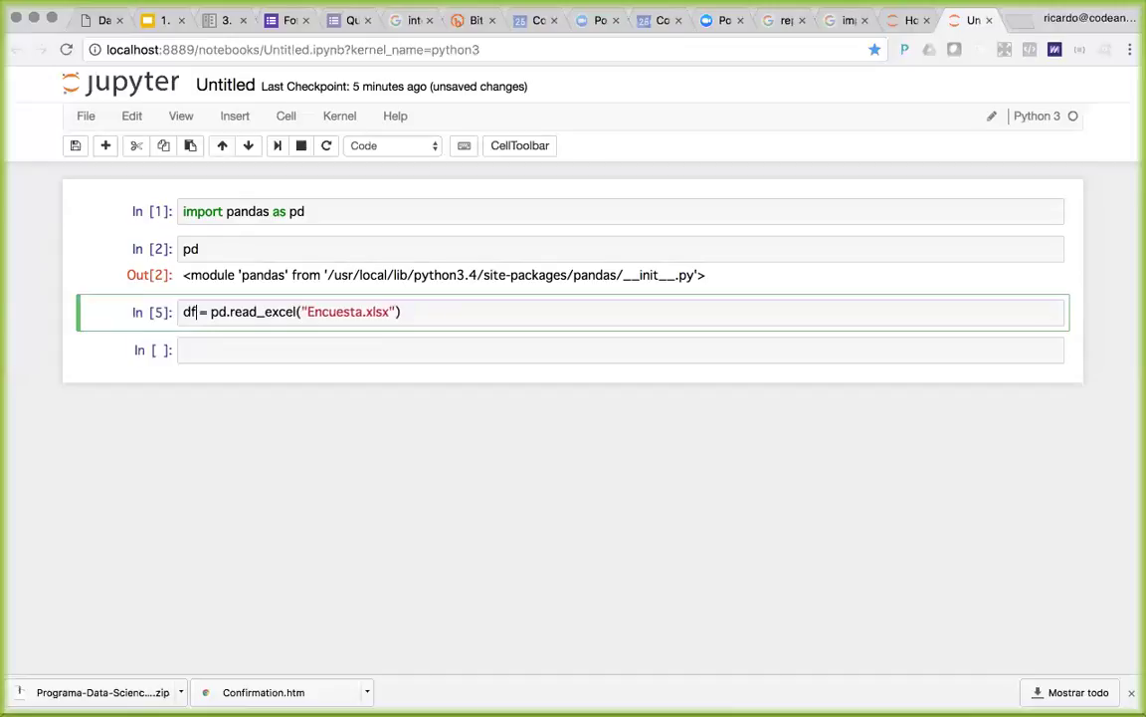
pyautogui.write('_encuesta')
pyautogui.hotkey('shift', 'Return')
# Start the empty cell below the read_excel line with "df_encuesta."
pyautogui.click(187, 345)
pyautogui.write('df_e')
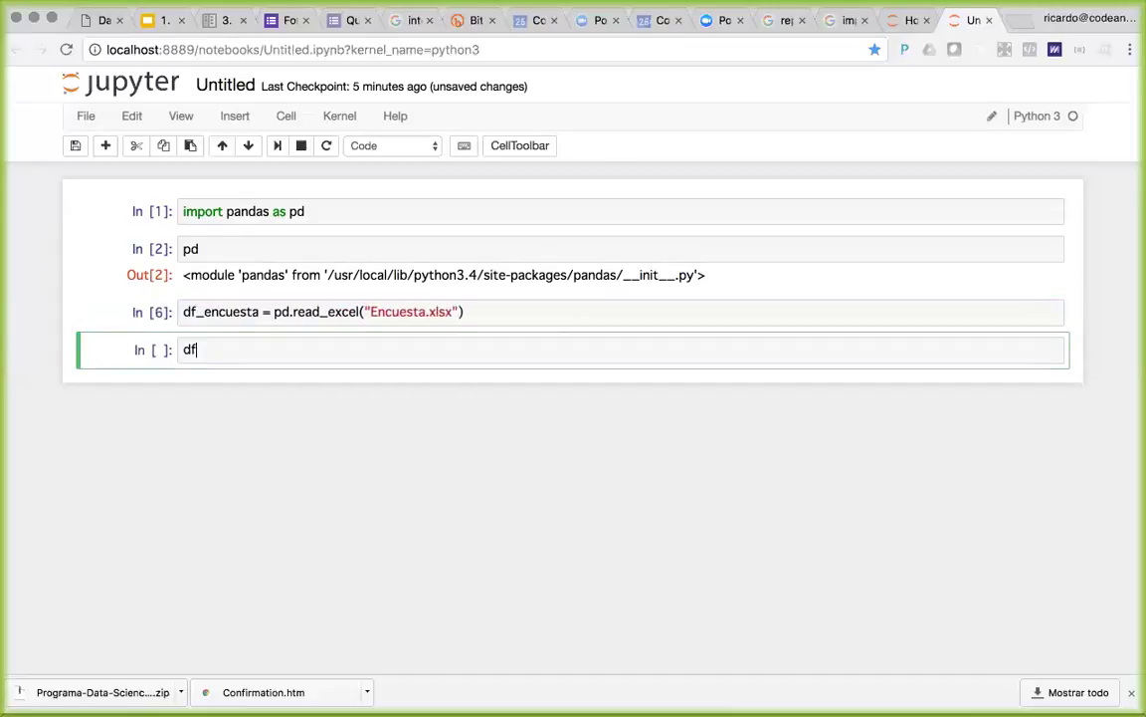
pyautogui.write('ncuesta')
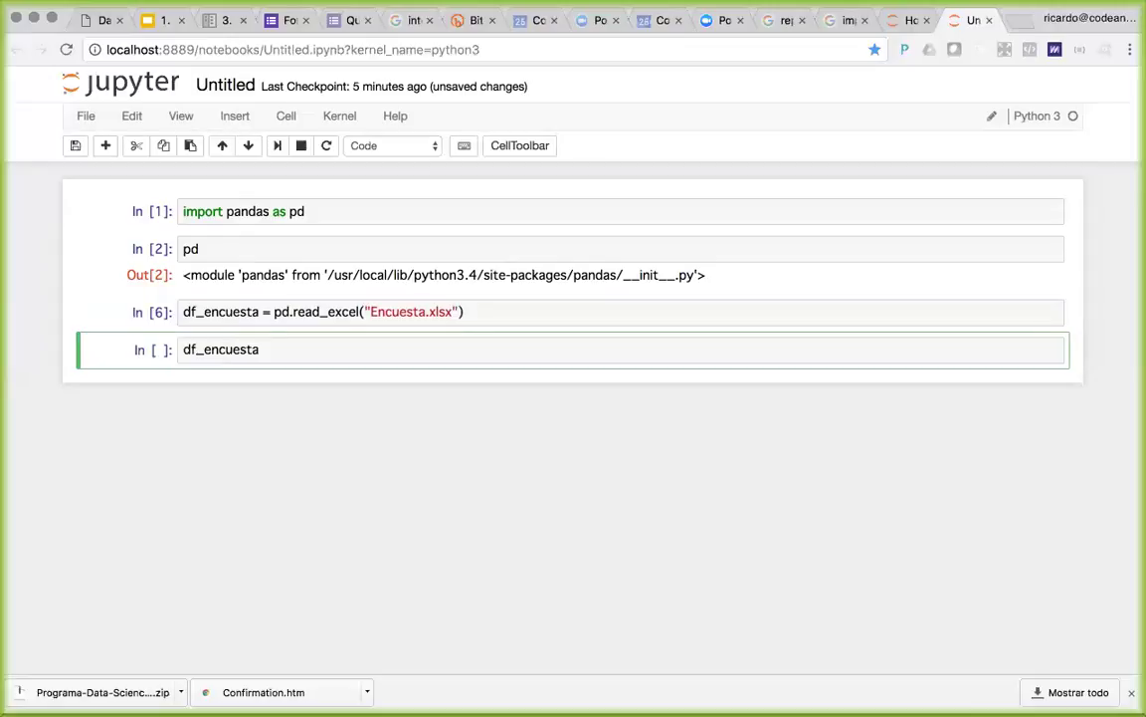
pyautogui.write('.')
# Browse the completion suggestions for df_encuesta to examine which methods and attributes the dataframe offers, and close the list
pyautogui.press('Tab')
pyautogui.press('Down')
pyautogui.press('Down')
pyautogui.press('Down')
pyautogui.press('Down')
pyautogui.press('Down')
pyautogui.press('Down')
pyautogui.press('Down')
pyautogui.press('Down')
pyautogui.press('Down')
pyautogui.press('Down')
pyautogui.press('Down')
pyautogui.press('Down')
pyautogui.press('Down')
pyautogui.press('Down')
pyautogui.press('Down')
pyautogui.press('Down')
pyautogui.press('Down')
pyautogui.press('Down')
pyautogui.press('Down')
pyautogui.press('Down')
pyautogui.press('Down')
pyautogui.press('Down')
pyautogui.press('Down')
pyautogui.press('Down')
pyautogui.press('Down')
pyautogui.press('Down')
pyautogui.press('Down')
pyautogui.press('Down')
pyautogui.press('Down')
pyautogui.press('Down')
pyautogui.press('Down')
pyautogui.press('Down')
pyautogui.press('Down')
pyautogui.press('Down')
pyautogui.press('Down')
pyautogui.press('Down')
pyautogui.press('Down')
pyautogui.press('Down')
pyautogui.press('Down')
pyautogui.press('Down')
pyautogui.press('Down')
pyautogui.press('Down')
pyautogui.press('Down')
pyautogui.press('Down')
pyautogui.press('Down')
pyautogui.press('Down')
pyautogui.press('Down')
pyautogui.press('Down')
pyautogui.press('Down')
pyautogui.press('Down')
pyautogui.press('Down')
pyautogui.press('Down')
pyautogui.press('Down')
pyautogui.press('Down')
pyautogui.press('Down')
pyautogui.press('Down')
pyautogui.press('Down')
pyautogui.press('Down')
pyautogui.press('Down')
pyautogui.press('Down')
pyautogui.press('Down')
pyautogui.press('Down')
pyautogui.press('Down')
pyautogui.press('Down')
pyautogui.press('Down')
pyautogui.press('Down')
pyautogui.press('Down')
pyautogui.press('Down')
pyautogui.press('Down')
pyautogui.press('Down')
pyautogui.press('Down')
pyautogui.press('Down')
pyautogui.press('Down')
pyautogui.press('Down')
pyautogui.press('Down')
pyautogui.press('Down')
pyautogui.press('Down')
pyautogui.press('Down')
pyautogui.press('Down')
pyautogui.press('Down')
pyautogui.press('Down')
pyautogui.press('Down')
pyautogui.press('Down')
pyautogui.press('Down')
pyautogui.press('Down')
pyautogui.press('Down')
pyautogui.press('Down')
pyautogui.press('Down')
pyautogui.press('Down')
pyautogui.press('Down')
pyautogui.press('Down')
pyautogui.press('Down')
pyautogui.press('Down')
pyautogui.press('Down')
pyautogui.press('Down')
pyautogui.press('Down')
pyautogui.press('Down')
pyautogui.press('Down')
pyautogui.press('Down')
pyautogui.press('Down')
pyautogui.press('Down')
pyautogui.press('Down')
pyautogui.press('Down')
pyautogui.press('Down')
pyautogui.press('Down')
pyautogui.press('Down')
pyautogui.press('Down')
pyautogui.press('Down')
pyautogui.press('Down')
pyautogui.press('Down')
pyautogui.press('Down')
pyautogui.press('Down')
pyautogui.press('Down')
pyautogui.press('Down')
pyautogui.press('Down')
pyautogui.press('Down')
pyautogui.press('Down')
pyautogui.press('Down')
pyautogui.press('Down')
pyautogui.press('Down')
pyautogui.press('Down')
pyautogui.press('Down')
pyautogui.press('Down')
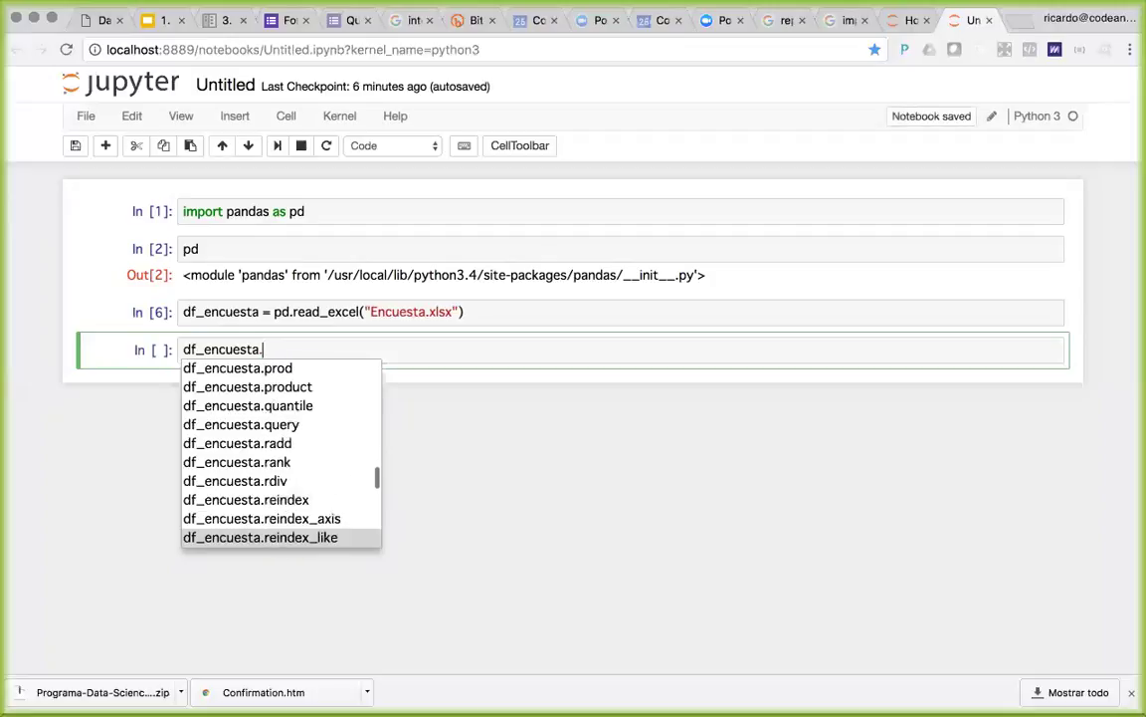
pyautogui.press('Down')
pyautogui.press('Down')
pyautogui.press('Down')
pyautogui.press('Down')
pyautogui.press('Down')
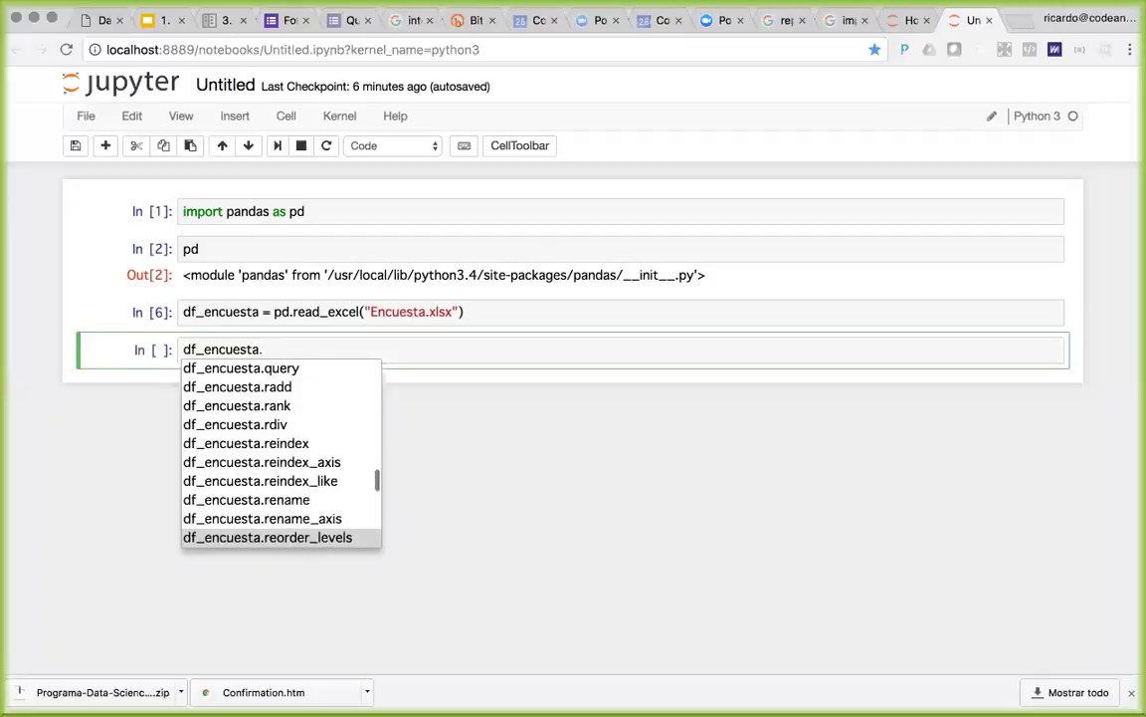
pyautogui.press('Escape')
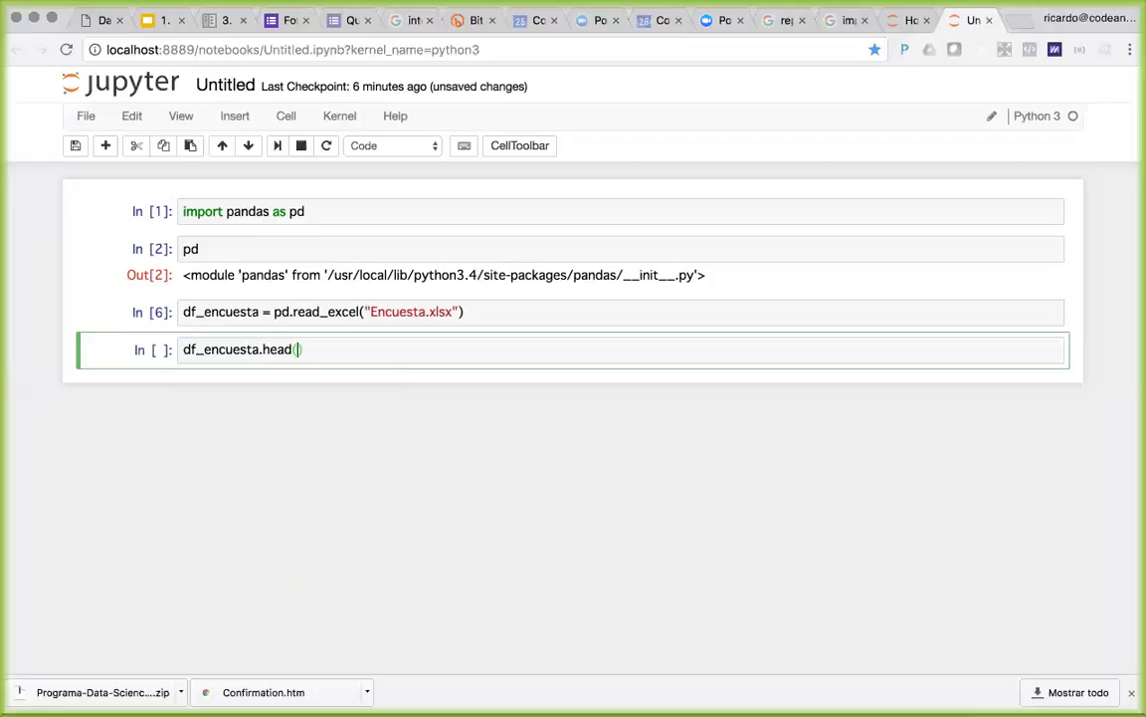
# Complete the cell as df_encuesta.head(5), run it, and look through the first five survey rows
pyautogui.hotkey('shift', 'Return')
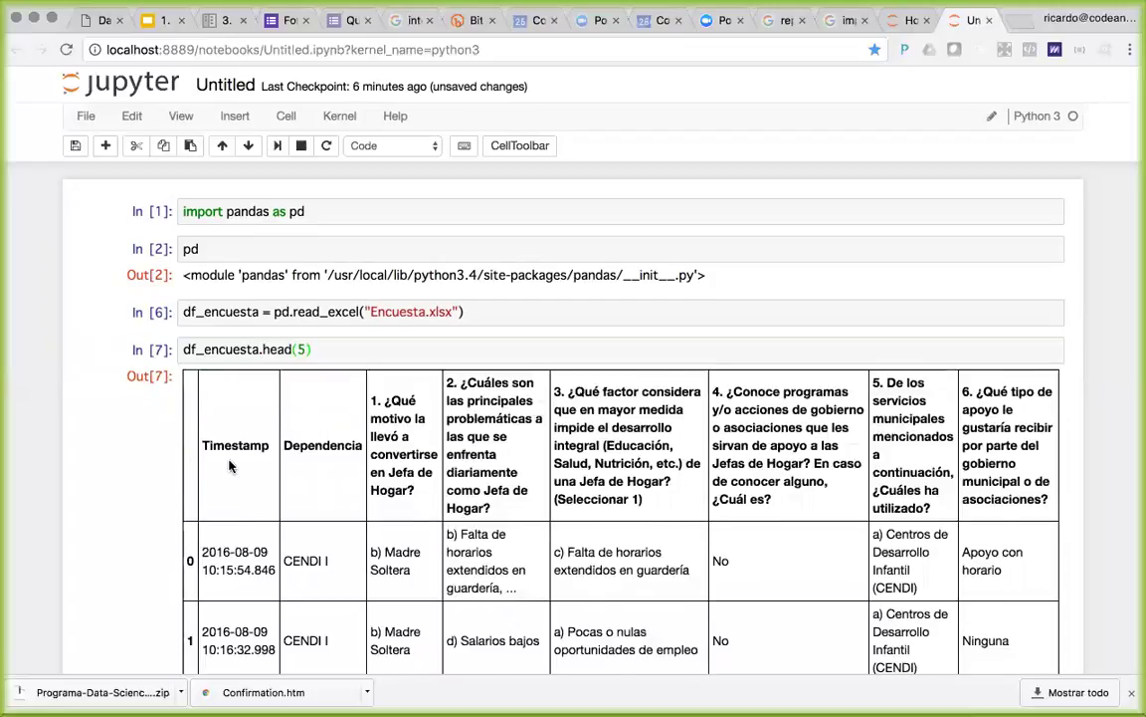
pyautogui.scroll(-3, 229, 466)
pyautogui.scroll(-3, 229, 466)
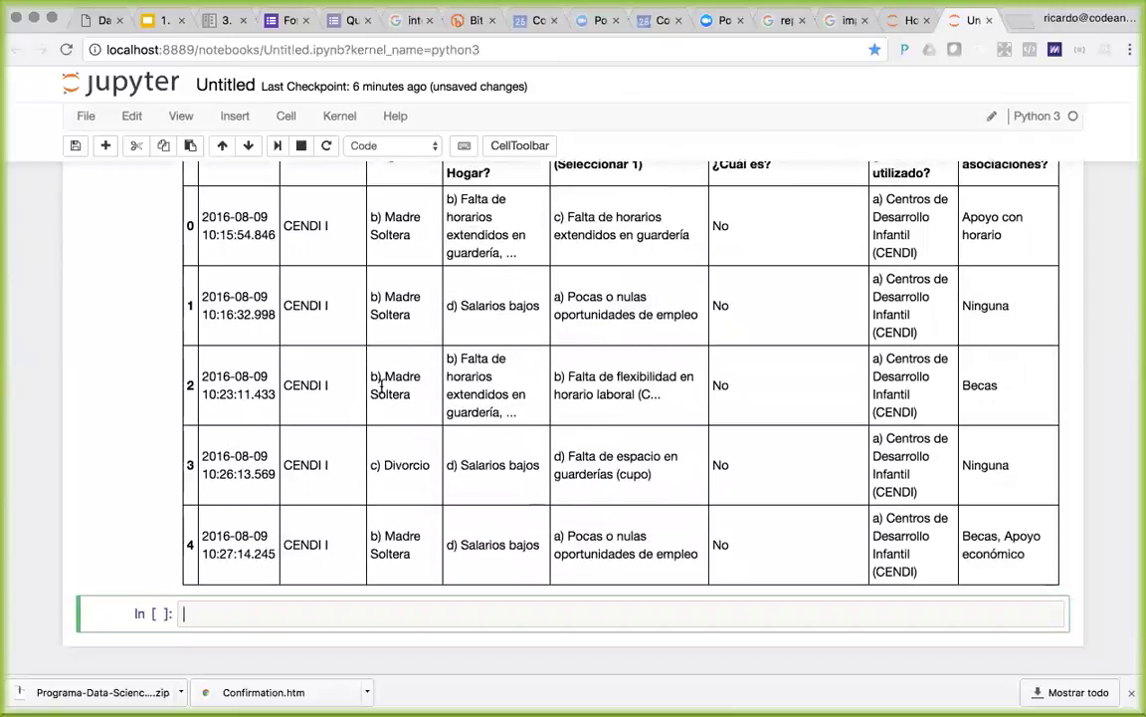
# Copy the line df_encuesta.head(5) into the empty cell below its output
pyautogui.press('Up')
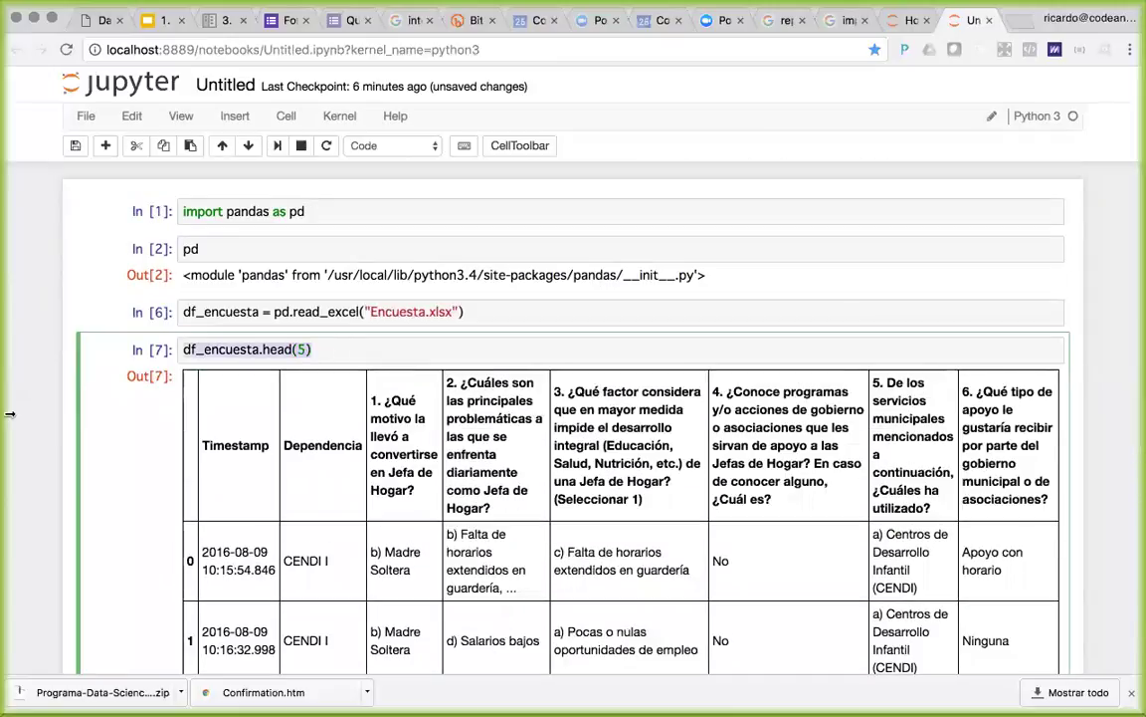
pyautogui.scroll(-5, 243, 512)
pyautogui.click(300, 550)
pyautogui.write('df_encuesta.head(5)')
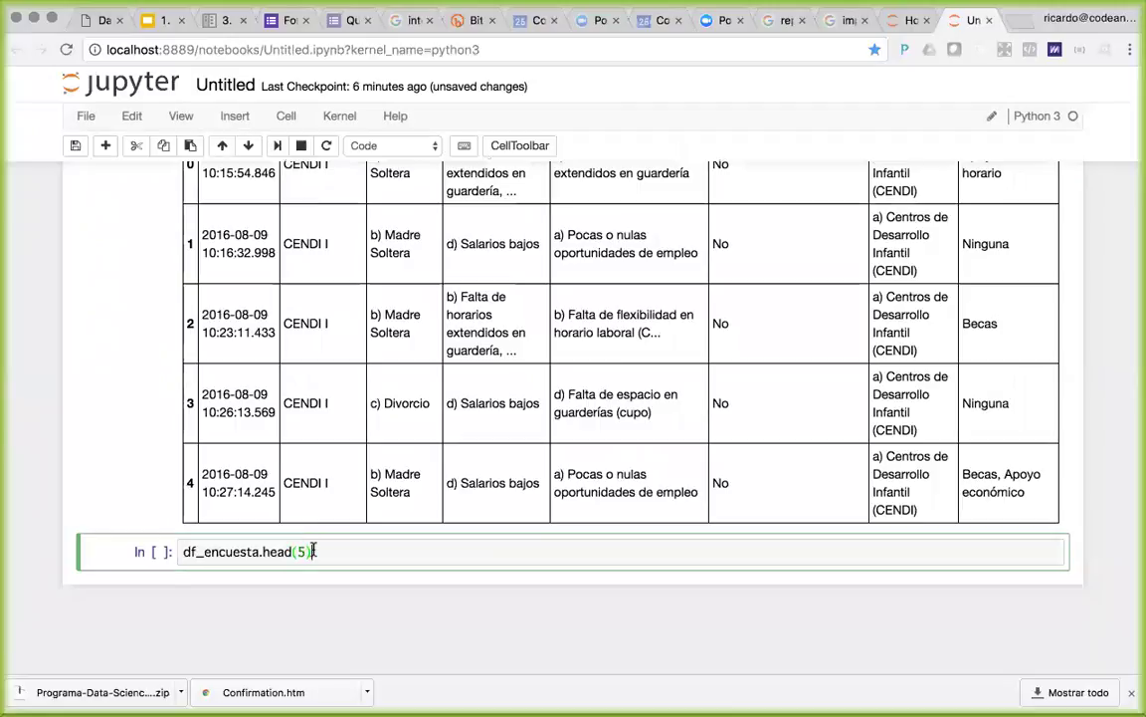
# Change the copied line to df_encuesta.tail(5), run it, and look through the last survey rows
pyautogui.press('Left')
pyautogui.press('Left')
pyautogui.press('Left')
pyautogui.press('BackSpace')
pyautogui.press('BackSpace')
pyautogui.press('BackSpace')
pyautogui.press('BackSpace')
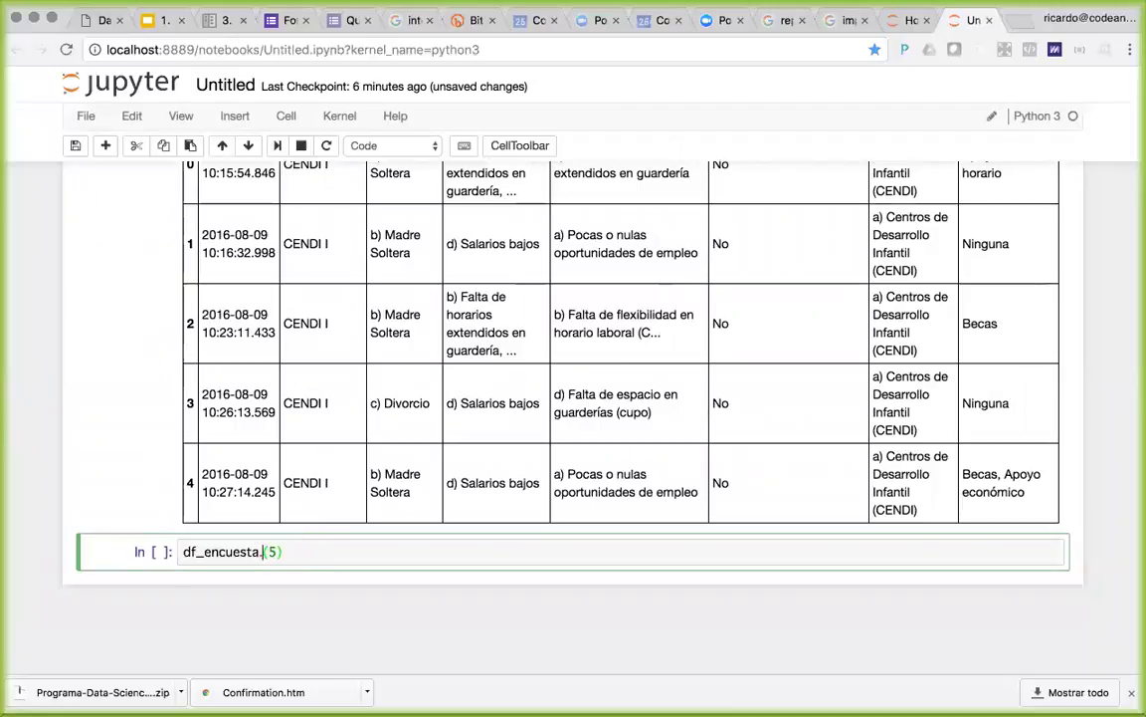
pyautogui.write('tail')
pyautogui.hotkey('shift', 'Return')
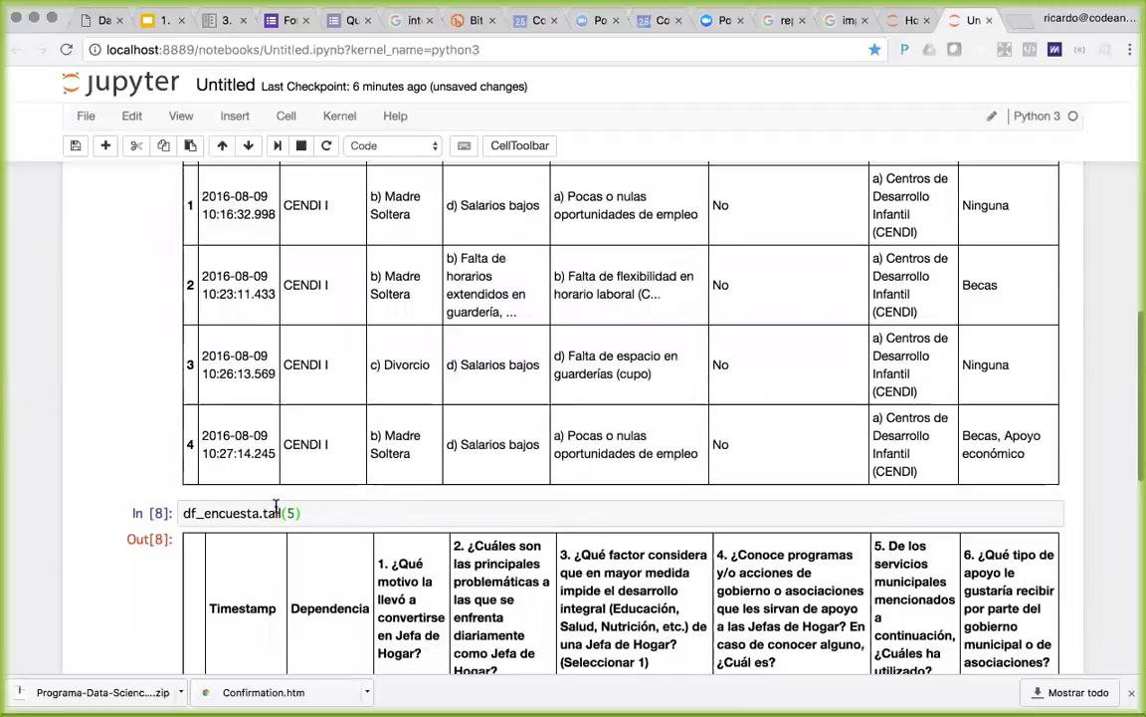
pyautogui.scroll(-4, 114, 564)
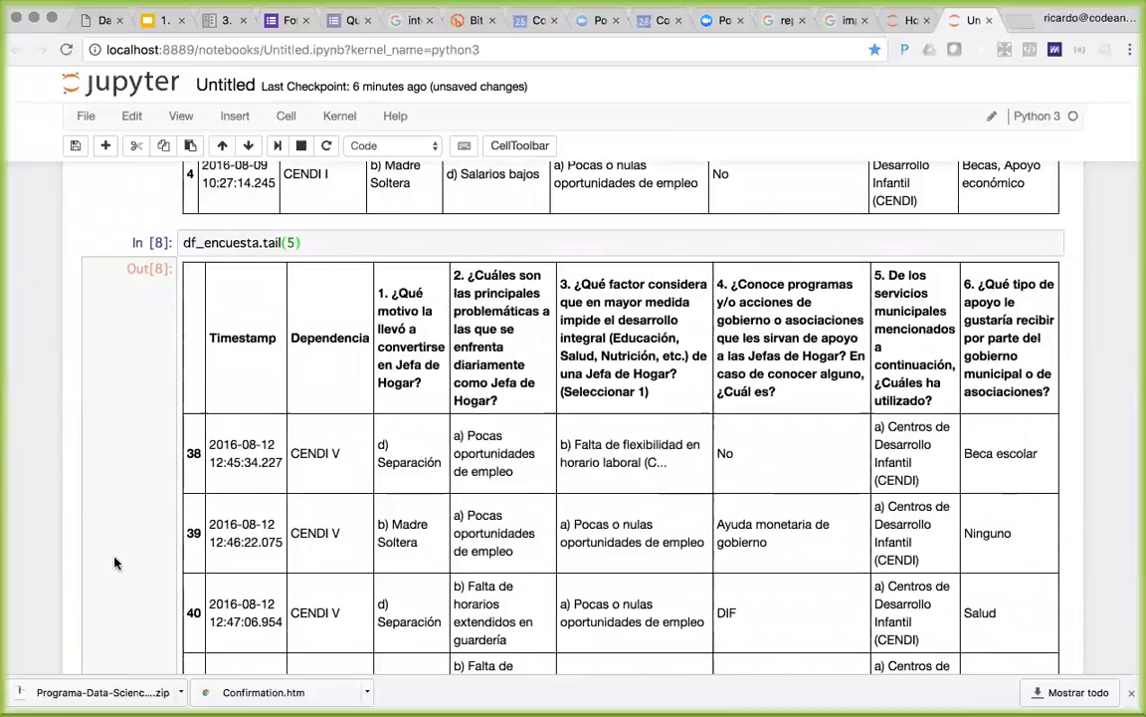
pyautogui.moveTo(382, 697)
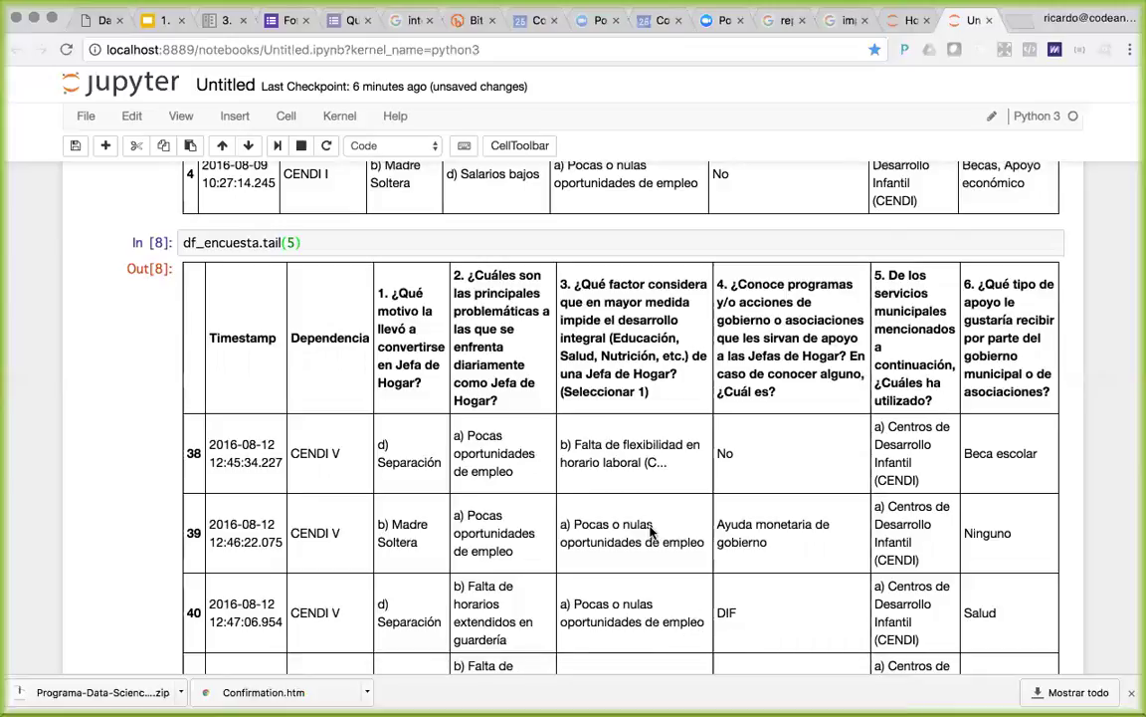
# Reduce the cell to df_encuesta alone, restore .tail(5), and rerun it to view the last rows again
pyautogui.doubleClick(272, 242)
pyautogui.press('BackSpace')
pyautogui.press('BackSpace')
pyautogui.press('Delete')
pyautogui.press('Delete')
pyautogui.press('Delete')
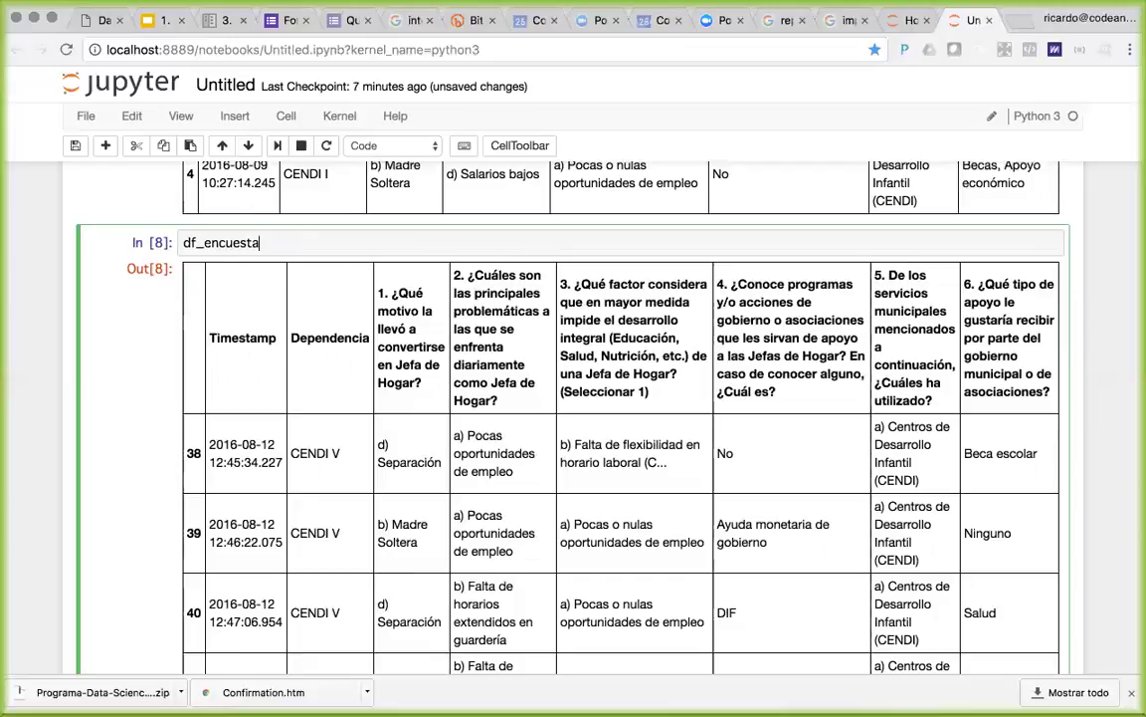
pyautogui.write('.tail(5)')
pyautogui.hotkey('shift', 'Return')
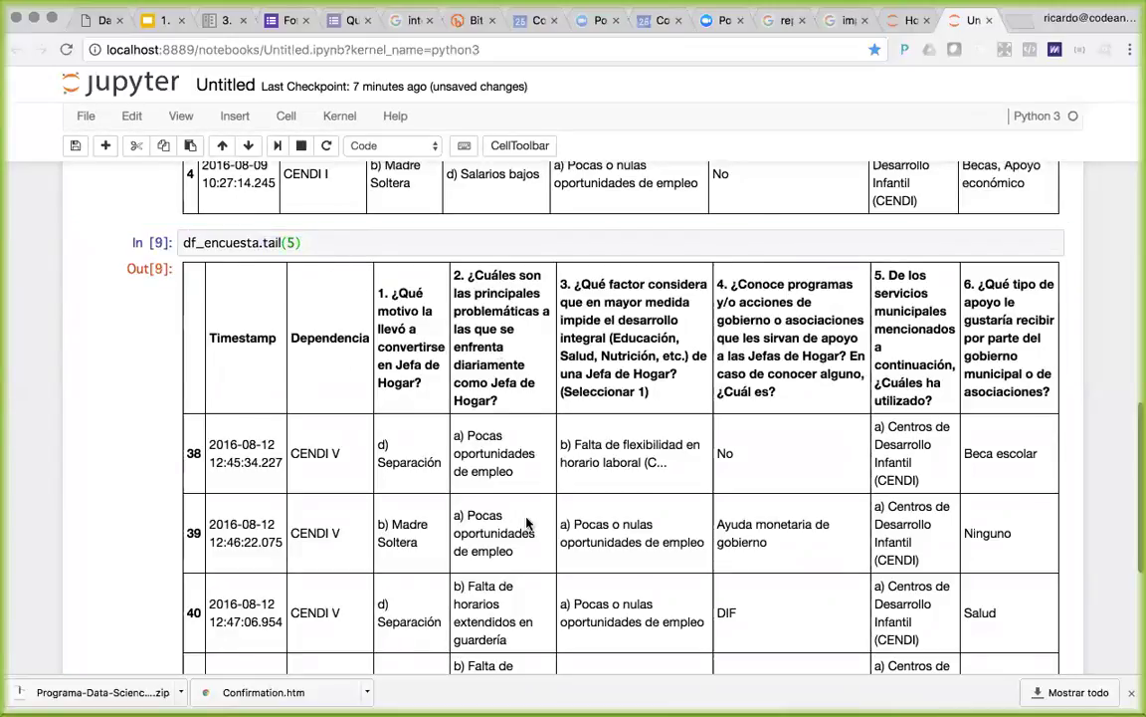
pyautogui.scroll(-1, 428, 585)
pyautogui.scroll(-5, 428, 585)
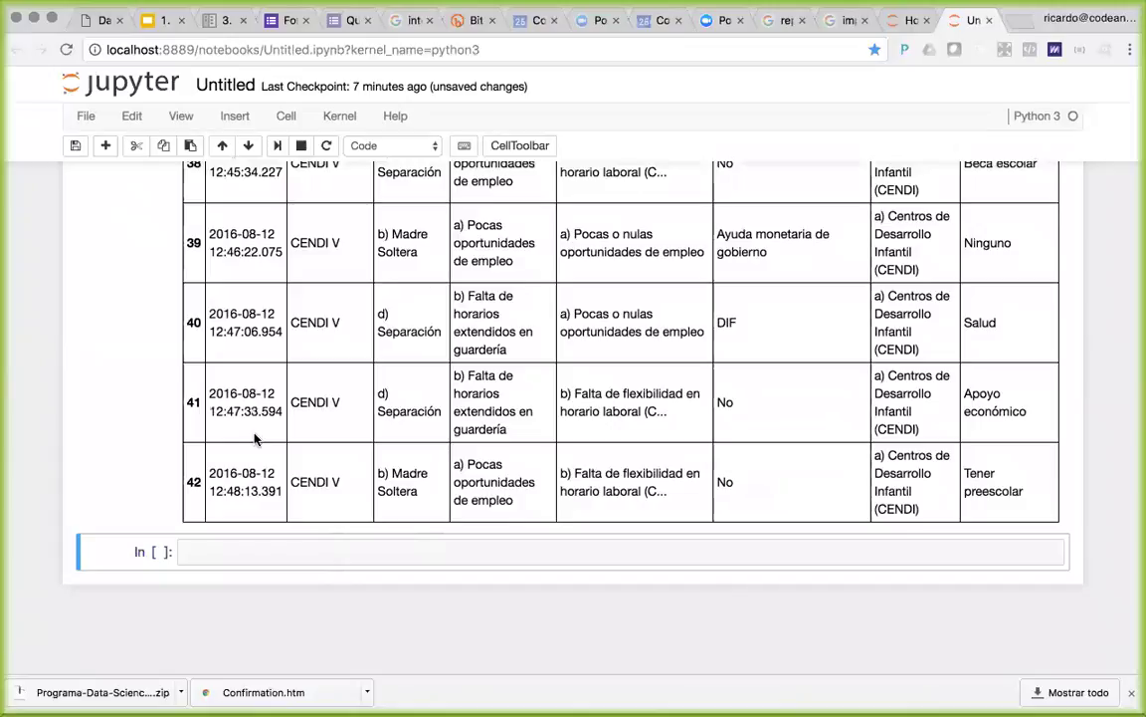
# Copy the name df_encuesta from the tail(5) cell and look over the column headings in its output
pyautogui.click(247, 555)
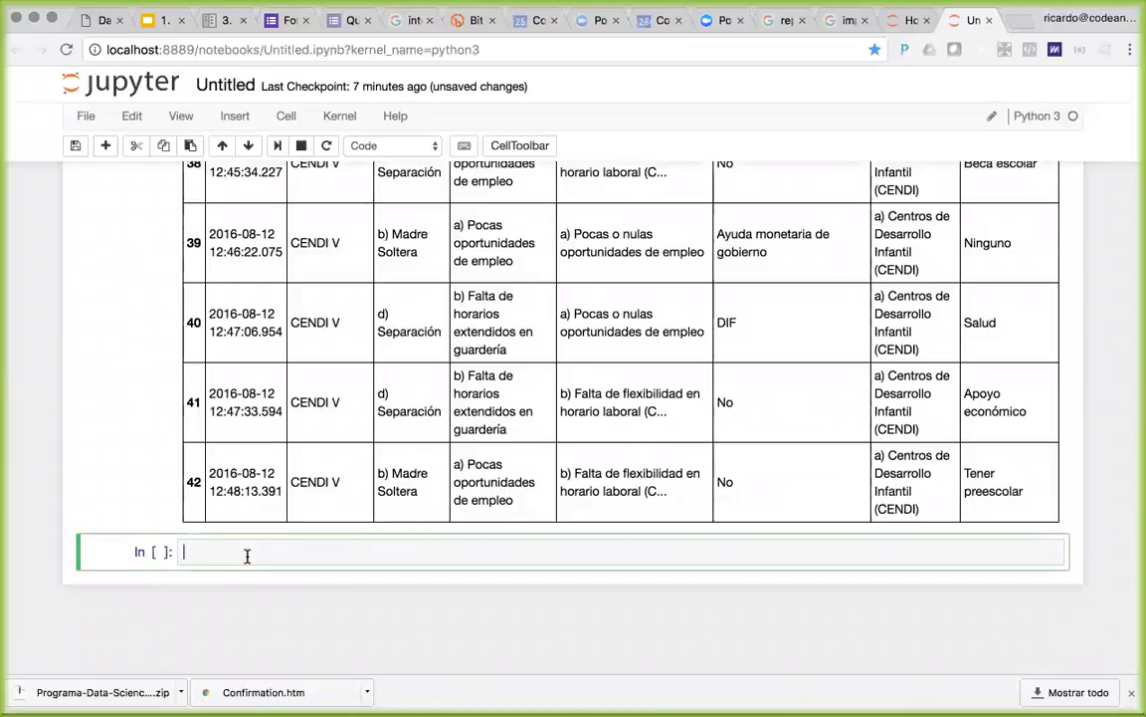
pyautogui.scroll(5, 148, 486)
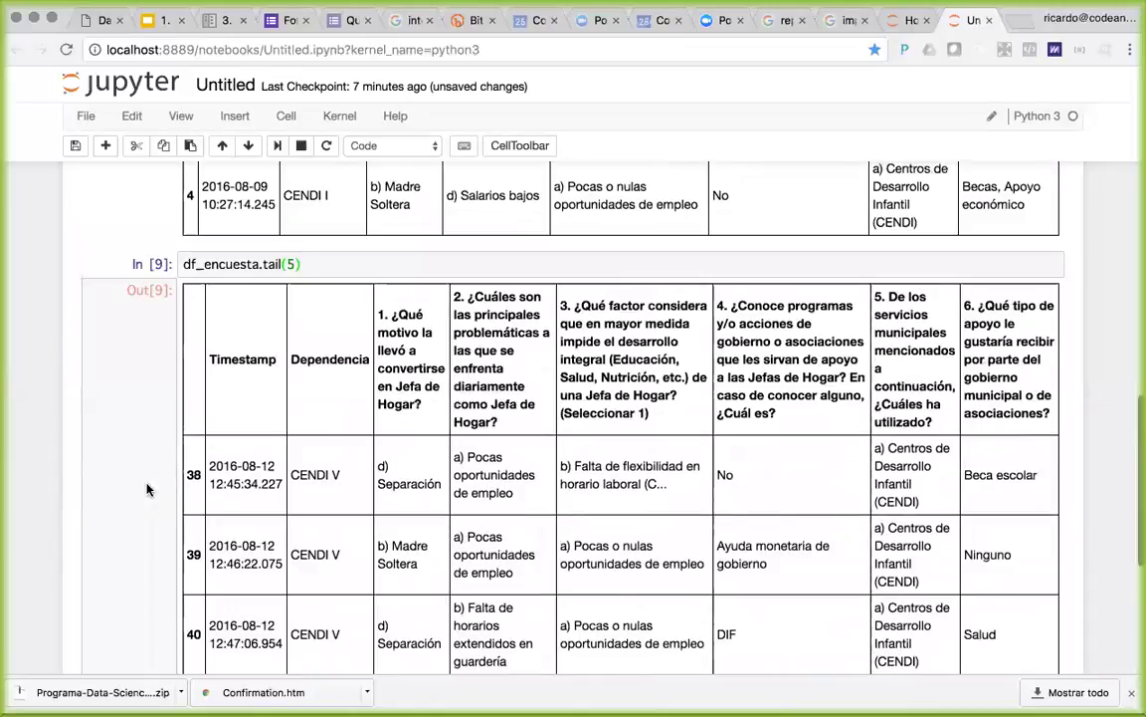
pyautogui.click(279, 264)
pyautogui.doubleClick(204, 264)
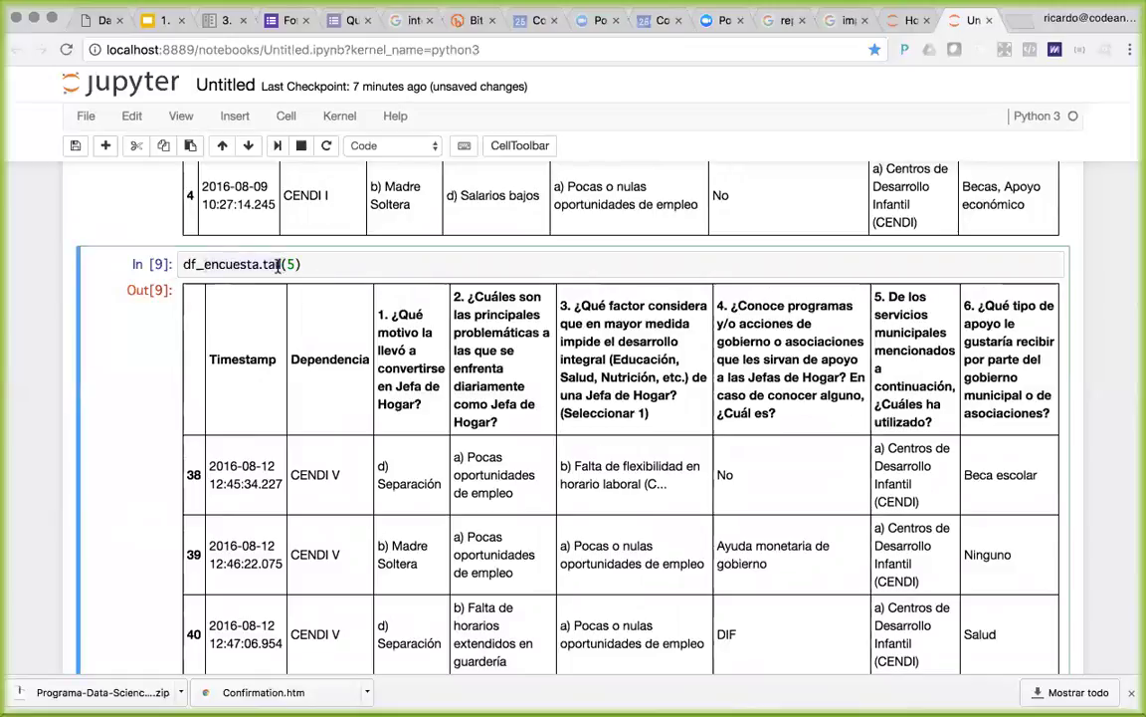
pyautogui.moveTo(259, 264); pyautogui.dragTo(137, 271)
pyautogui.hotkey('shift', 'Return')
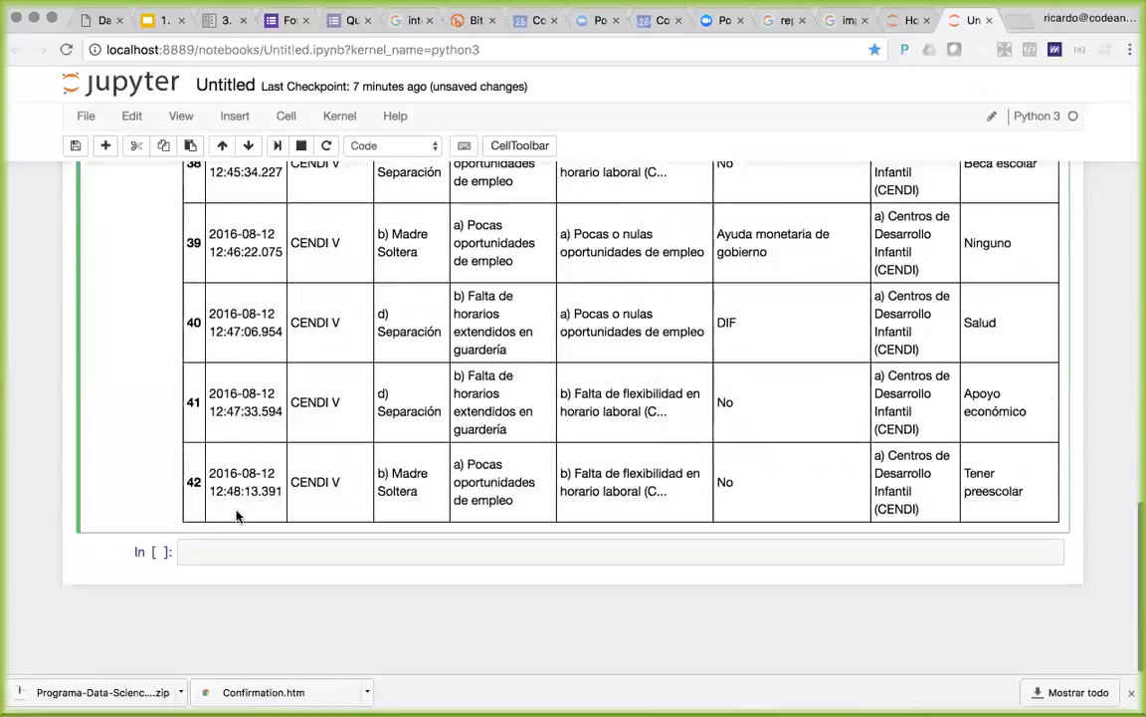
pyautogui.scroll(5, 379, 297)
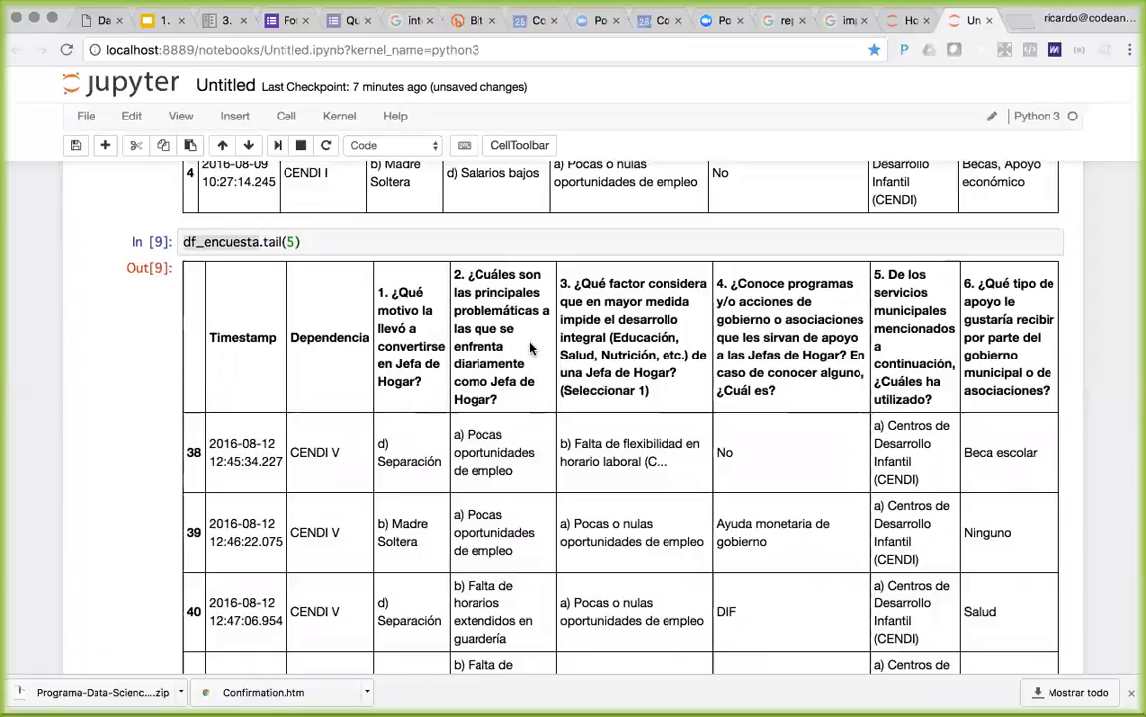
pyautogui.click(450, 393)
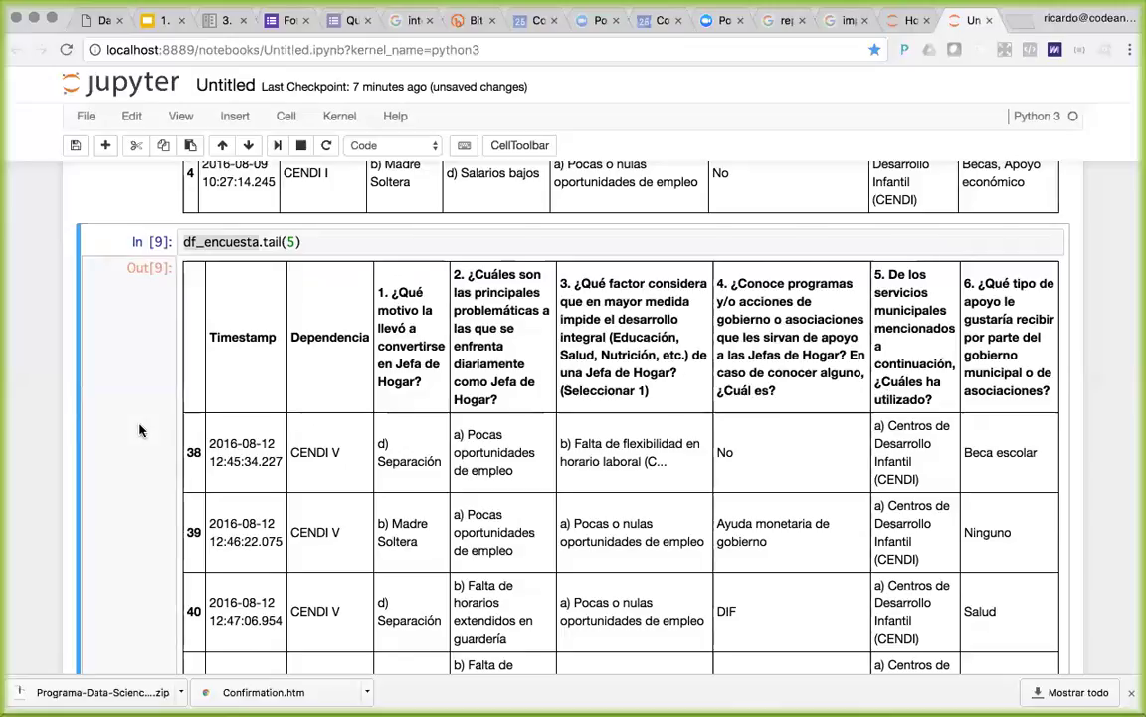
pyautogui.scroll(-5, 137, 433)
pyautogui.scroll(7, 144, 464)
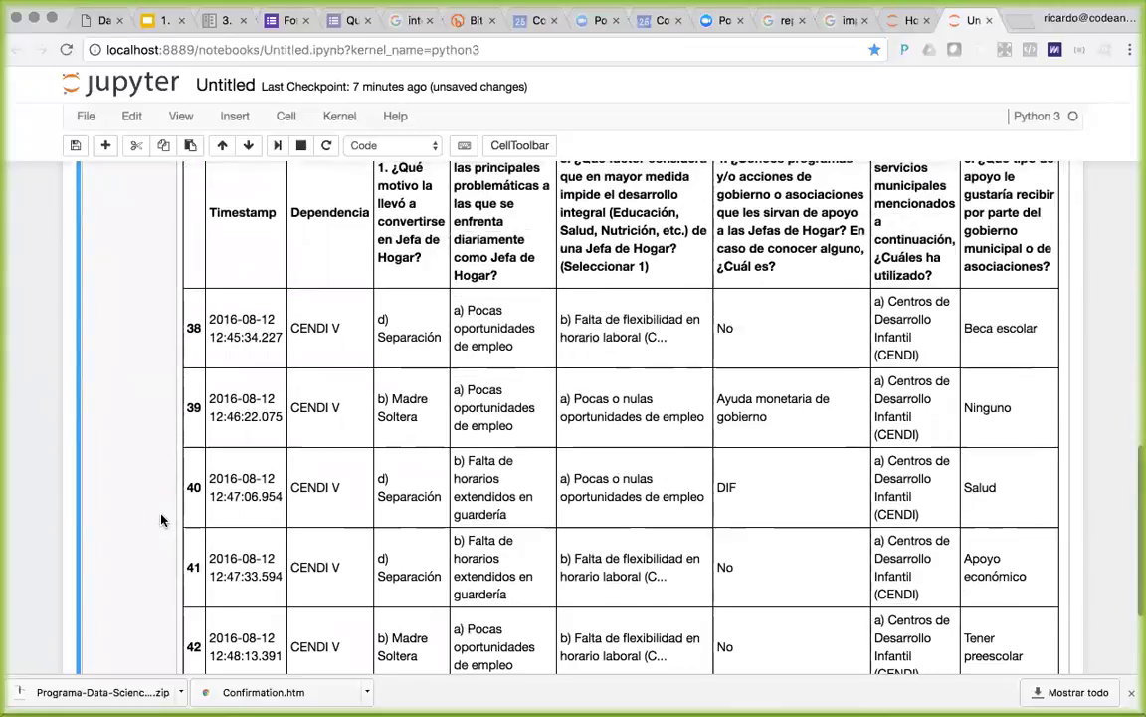
pyautogui.click(206, 346)
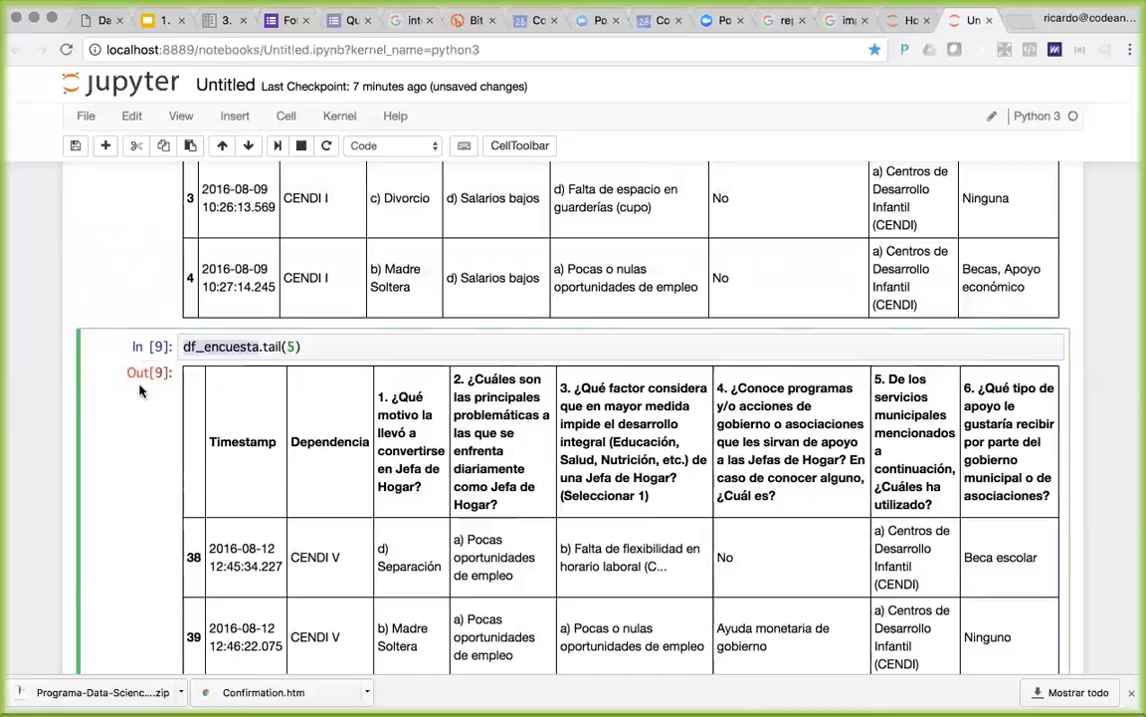
# Enter df_encuesta.columns in the empty last cell and run it
pyautogui.scroll(-7, 283, 533)
pyautogui.click(281, 549)
pyautogui.write('df_encuesta.')
pyautogui.press('Tab')
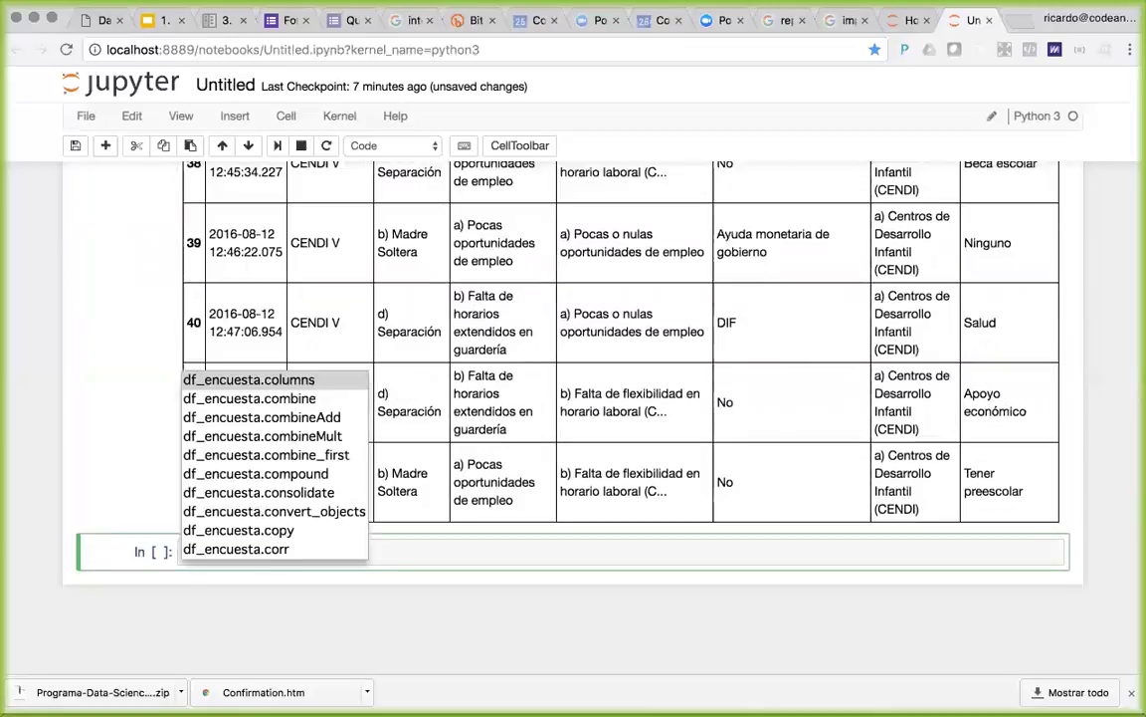
pyautogui.write('columns')
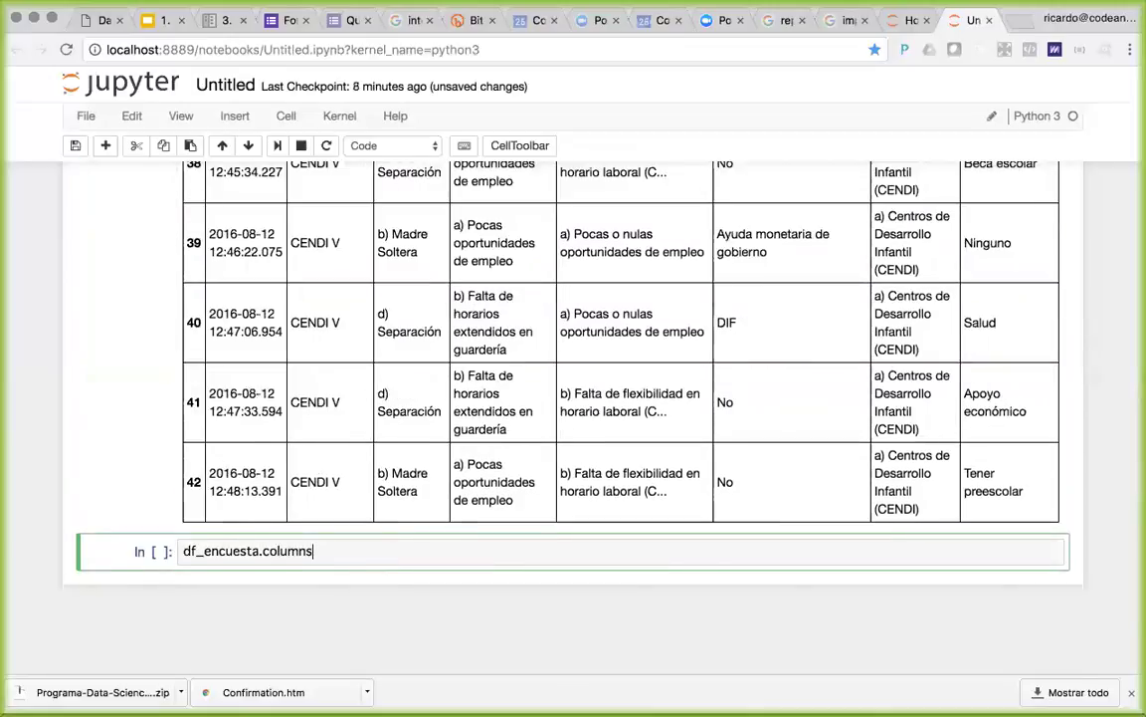
pyautogui.hotkey('shift', 'Return')
# Extend the expression to df_encuesta.columns.name and run the cell
pyautogui.click(310, 512)
pyautogui.write('.')
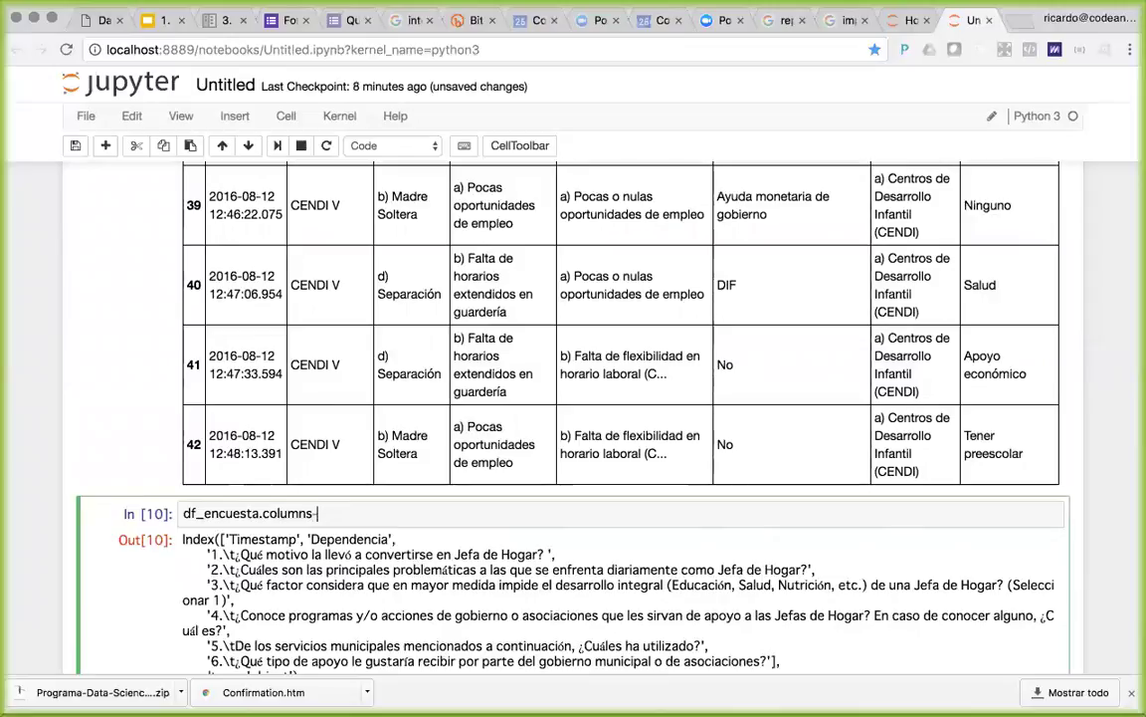
pyautogui.write('names')
pyautogui.press('BackSpace')
pyautogui.hotkey('shift', 'Return')
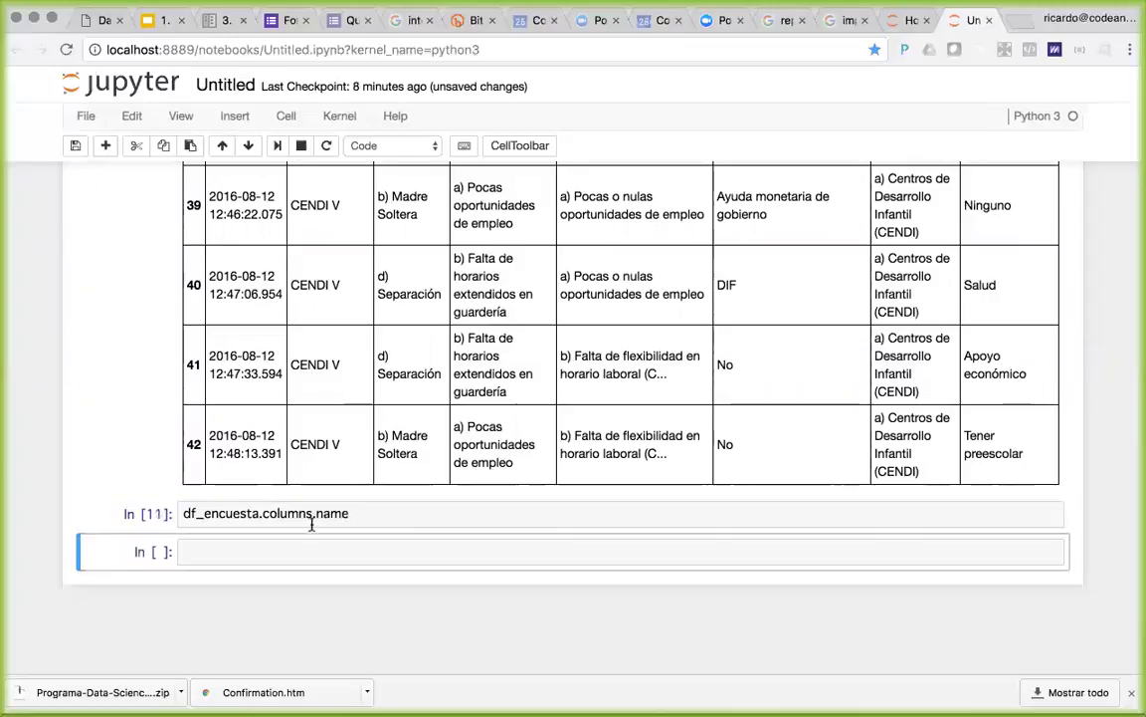
# Wrap the column expression in print() and rerun the cell
pyautogui.click(184, 513)
pyautogui.write('print(')
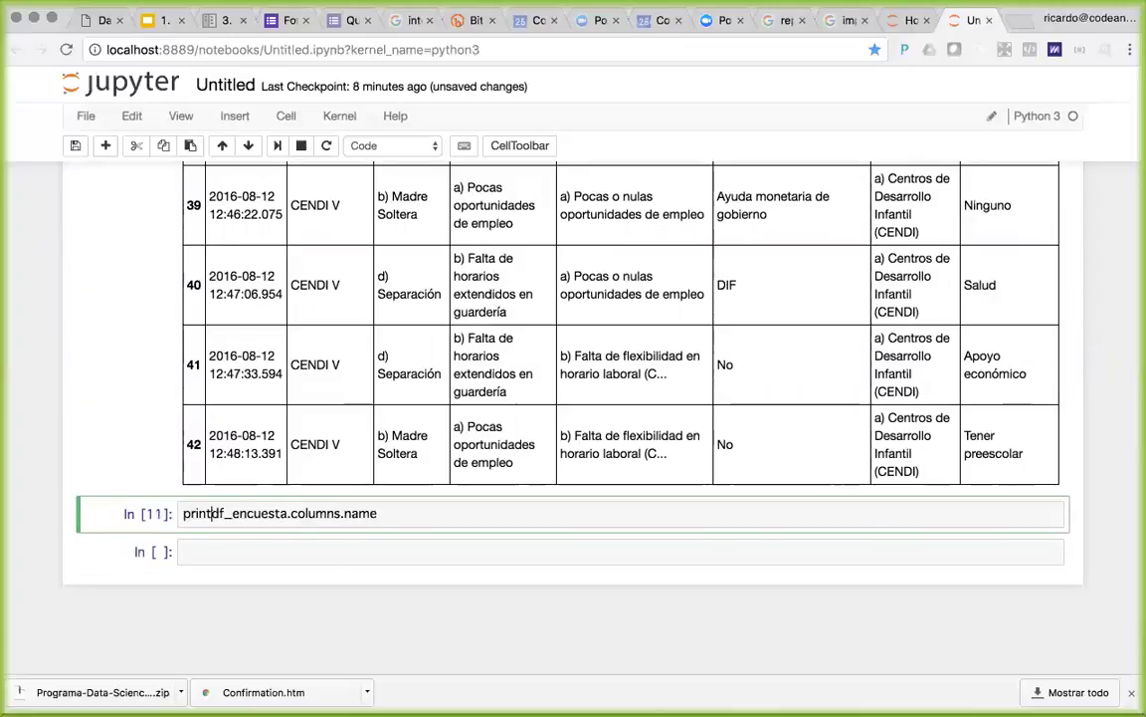
pyautogui.press('End')
pyautogui.write(')')
pyautogui.hotkey('shift', 'Return')
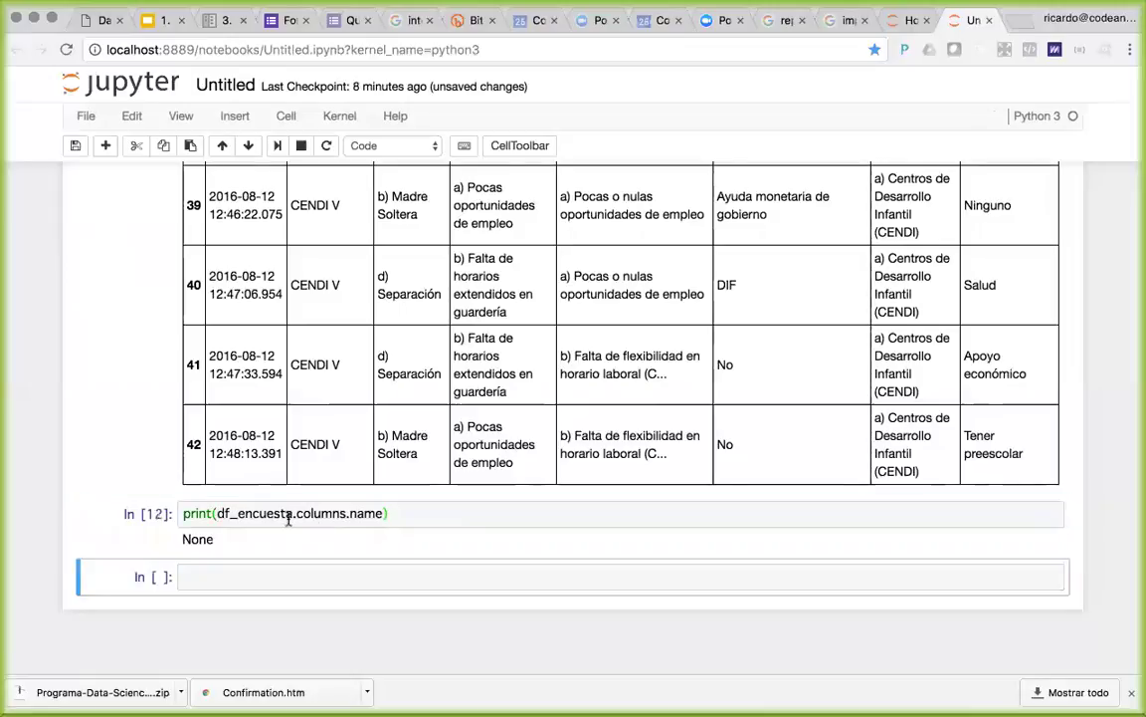
# Try names as the attribute inside the print call, run it, and cut the expression back to df_encuesta.columns
pyautogui.click(382, 513)
pyautogui.write('s')
pyautogui.hotkey('shift', 'Return')
pyautogui.click(391, 513)
pyautogui.press('BackSpace')
pyautogui.press('BackSpace')
pyautogui.press('BackSpace')
pyautogui.press('BackSpace')
pyautogui.press('BackSpace')
pyautogui.press('BackSpace')
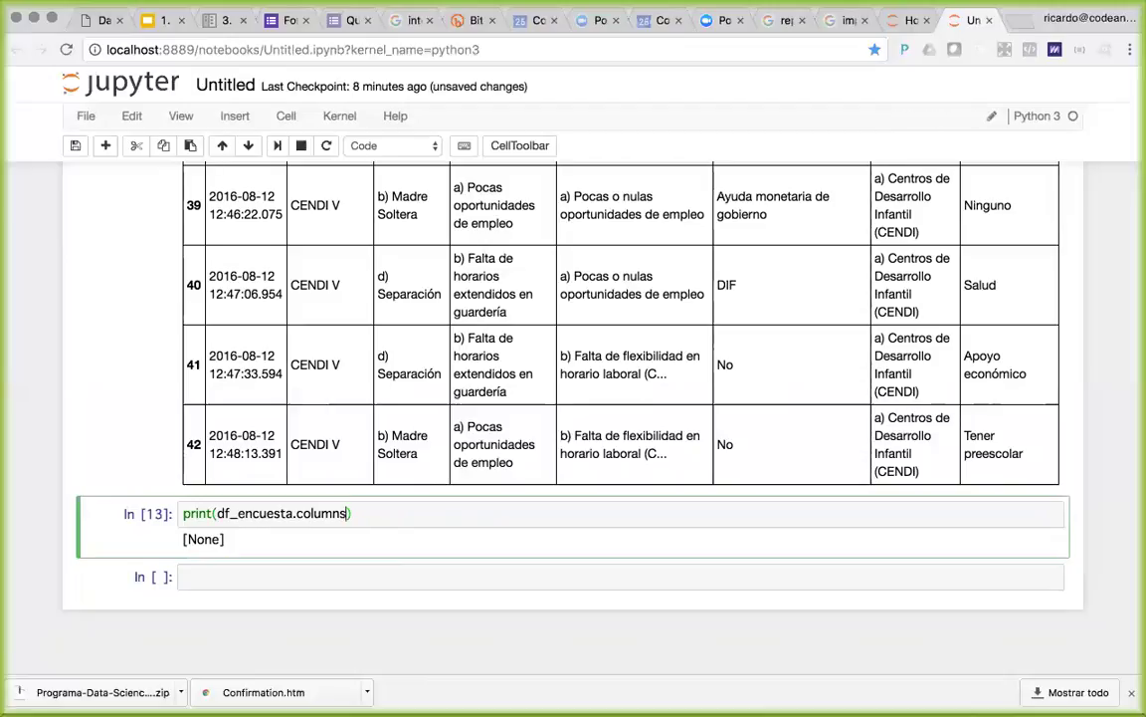
# Browse the completion suggestions after df_encuesta.columns. to examine which attributes and methods the column index offers
pyautogui.write('.')
pyautogui.press('Tab')
pyautogui.press('Down')
pyautogui.press('Down')
pyautogui.press('Down')
pyautogui.press('Down')
pyautogui.press('Down')
pyautogui.press('Down')
pyautogui.press('Down')
pyautogui.press('Down')
pyautogui.press('Down')
pyautogui.press('Down')
pyautogui.press('Down')
pyautogui.press('Down')
pyautogui.press('Down')
pyautogui.press('Down')
pyautogui.press('Down')
pyautogui.press('Down')
pyautogui.press('Down')
pyautogui.press('Down')
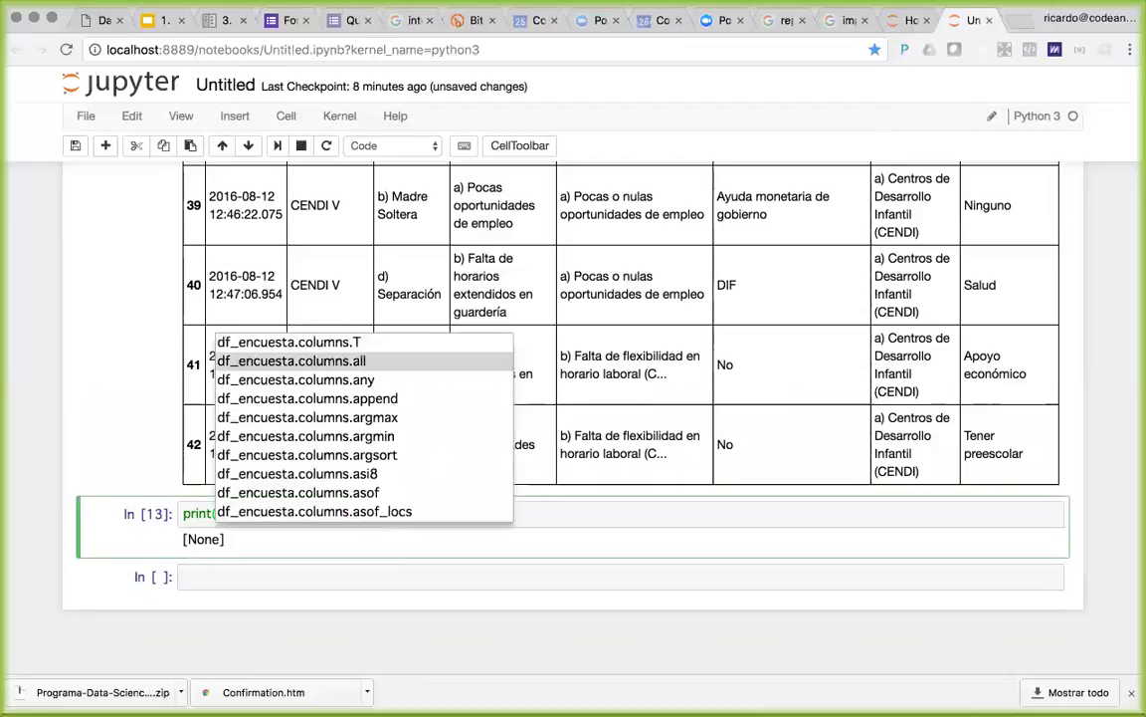
pyautogui.press('Down')
pyautogui.press('Down')
pyautogui.press('Down')
pyautogui.press('Down')
pyautogui.press('Down')
pyautogui.press('Down')
pyautogui.press('Down')
pyautogui.press('Down')
pyautogui.press('Down')
pyautogui.press('Down')
pyautogui.press('Down')
pyautogui.press('Down')
pyautogui.press('Down')
pyautogui.press('Down')
pyautogui.press('Down')
pyautogui.press('Down')
pyautogui.press('Down')
pyautogui.press('Down')
pyautogui.press('Down')
pyautogui.press('Down')
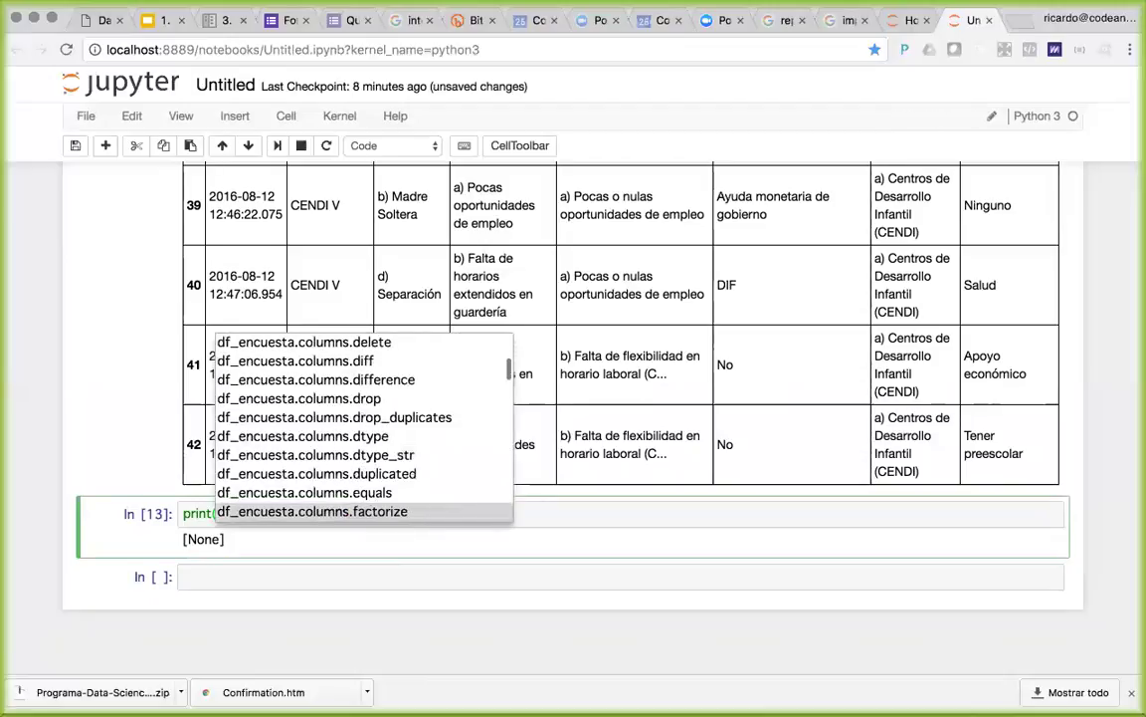
pyautogui.press('Down')
pyautogui.press('Down')
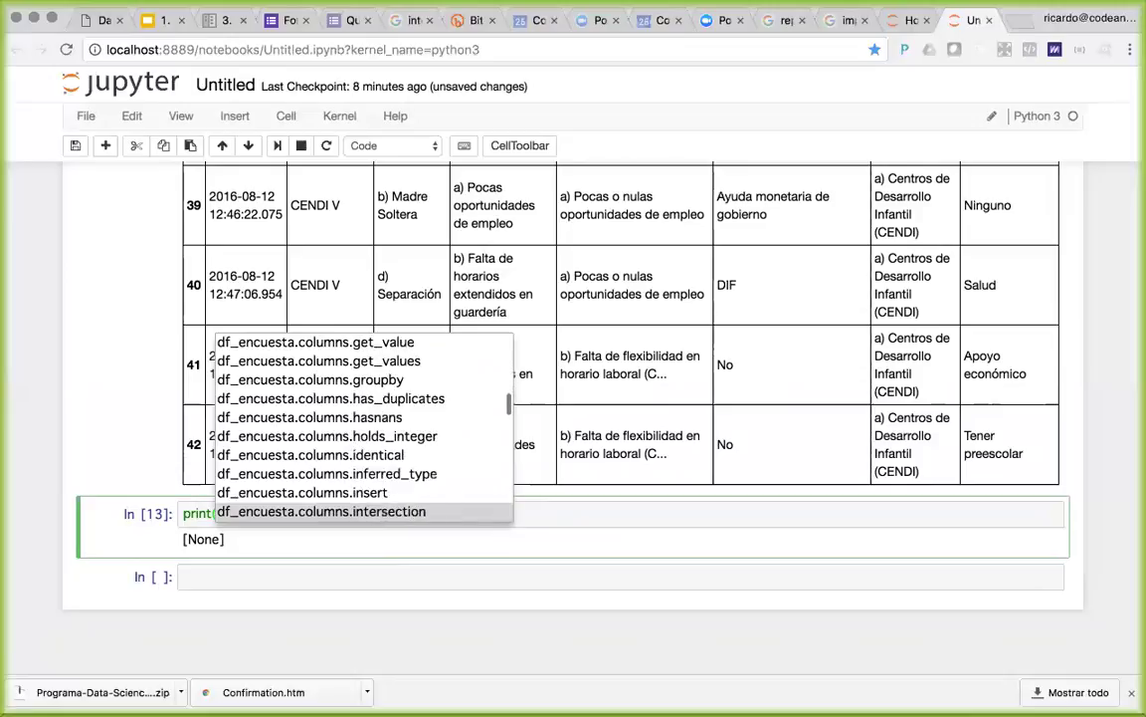
# Close the suggestions, complete the cell as print(df_encuesta.columns.values), and run it
pyautogui.press('Escape')
pyautogui.write('values')
pyautogui.hotkey('ctrl', 'Return')
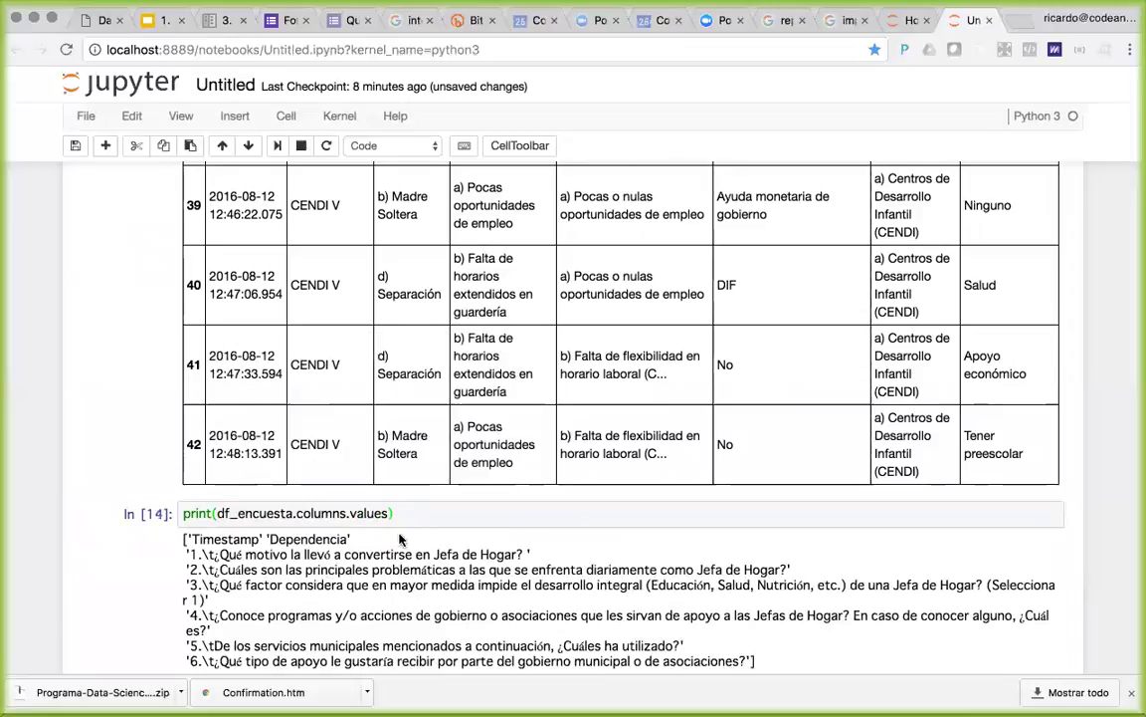
# Try calling values() inside the print call, then restore print(df_encuesta.columns.values) and rerun the cell
pyautogui.press('Right')
pyautogui.press('Left')
pyautogui.write('(')
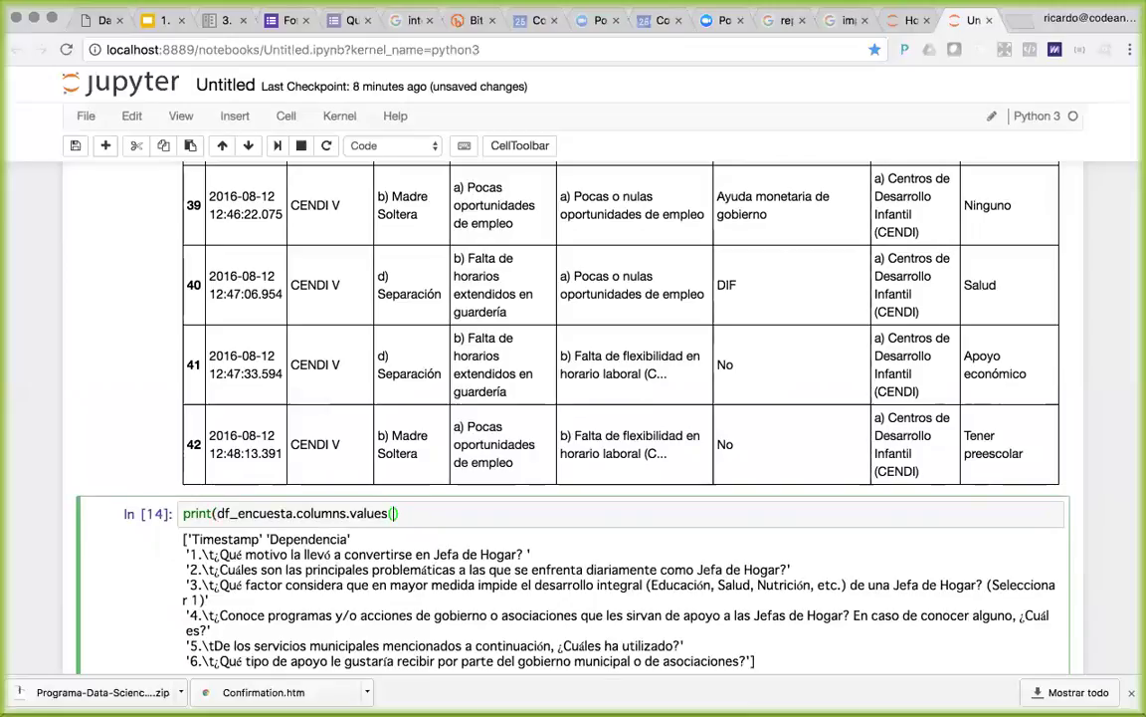
pyautogui.hotkey('shift', 'Return')
pyautogui.click(403, 512)
pyautogui.press('BackSpace')
pyautogui.press('BackSpace')
pyautogui.press('BackSpace')
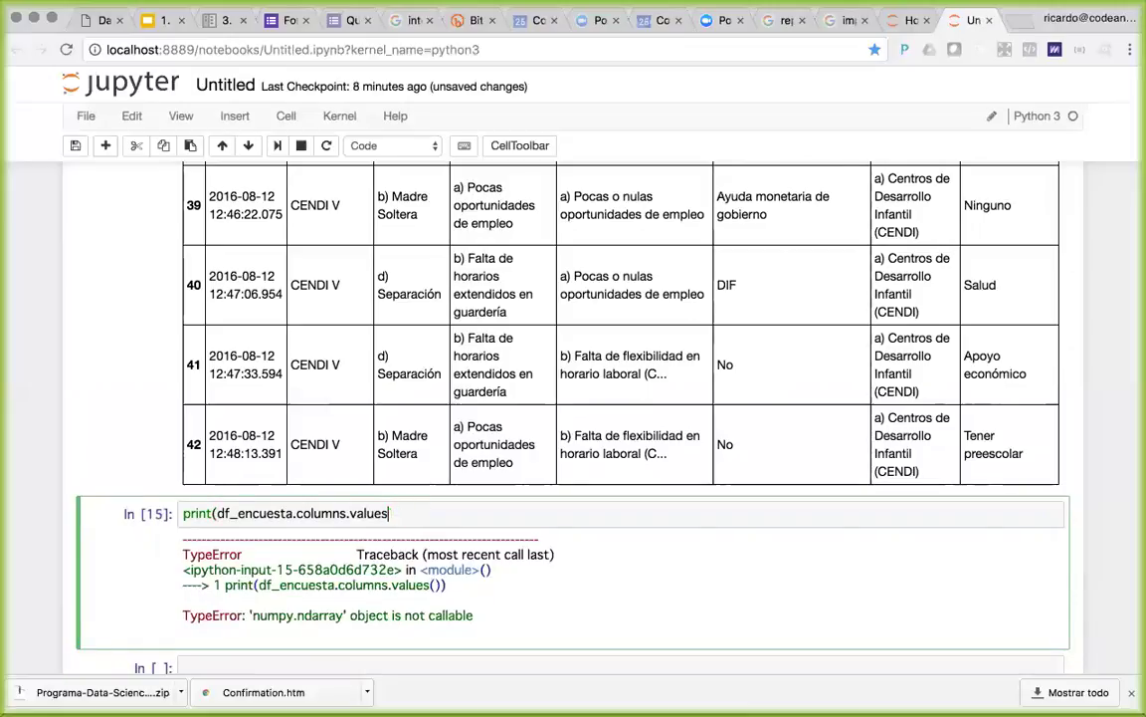
pyautogui.hotkey('shift', 'Return')
pyautogui.click(430, 517)
pyautogui.write(')')
pyautogui.hotkey('shift', 'Return')
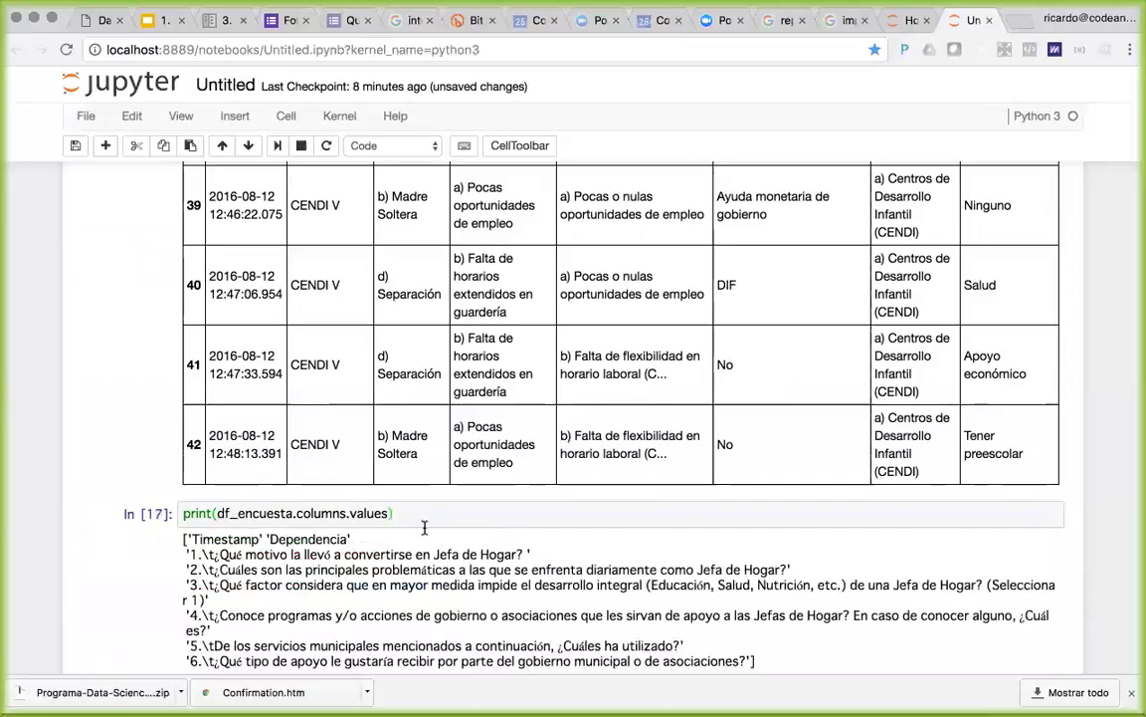
# Copy the column name "2.\t¿Cuáles son las principales problemáticas a las que se enfrenta diariamente como Jefa de Hogar?" from the printed list
pyautogui.scroll(-3, 424, 528)
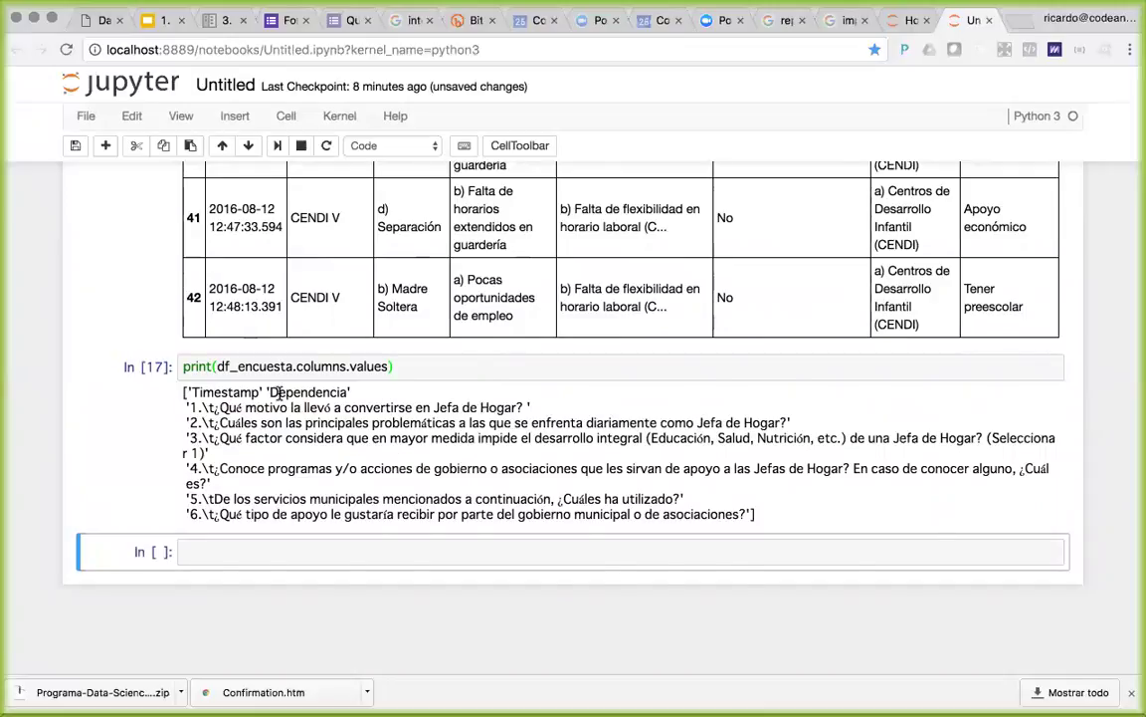
pyautogui.scroll(10, 277, 393)
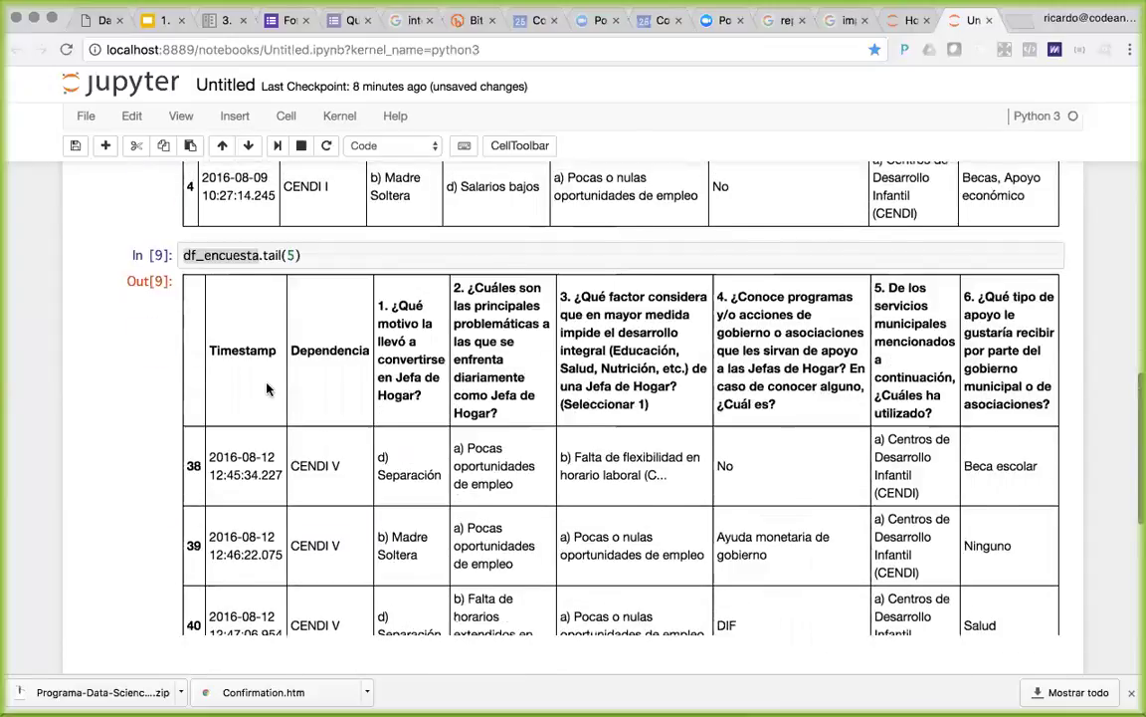
pyautogui.scroll(-10, 267, 388)
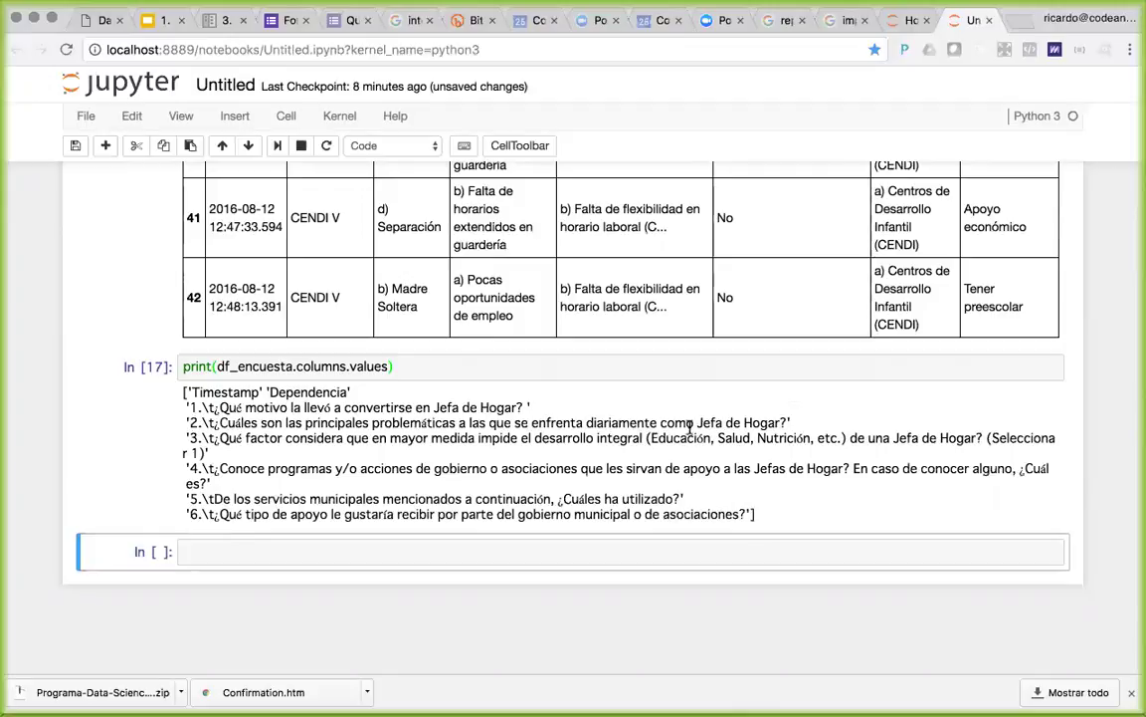
pyautogui.moveTo(791, 422); pyautogui.dragTo(188, 421)
pyautogui.hotkey('ctrl', 'c')
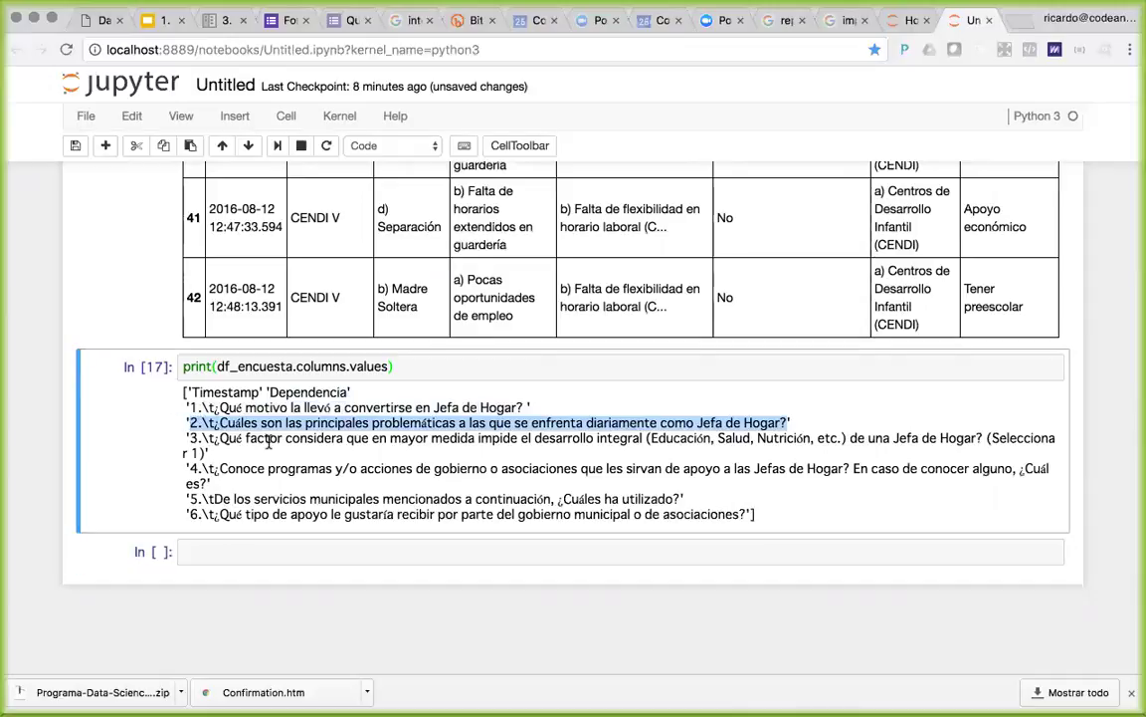
# Display the df_encuesta column "2.\t¿Cuáles son las principales problemáticas a las que se enfrenta diariamente como Jefa de Hogar?" by running it in the empty cell
pyautogui.click(262, 549)
pyautogui.write('df')
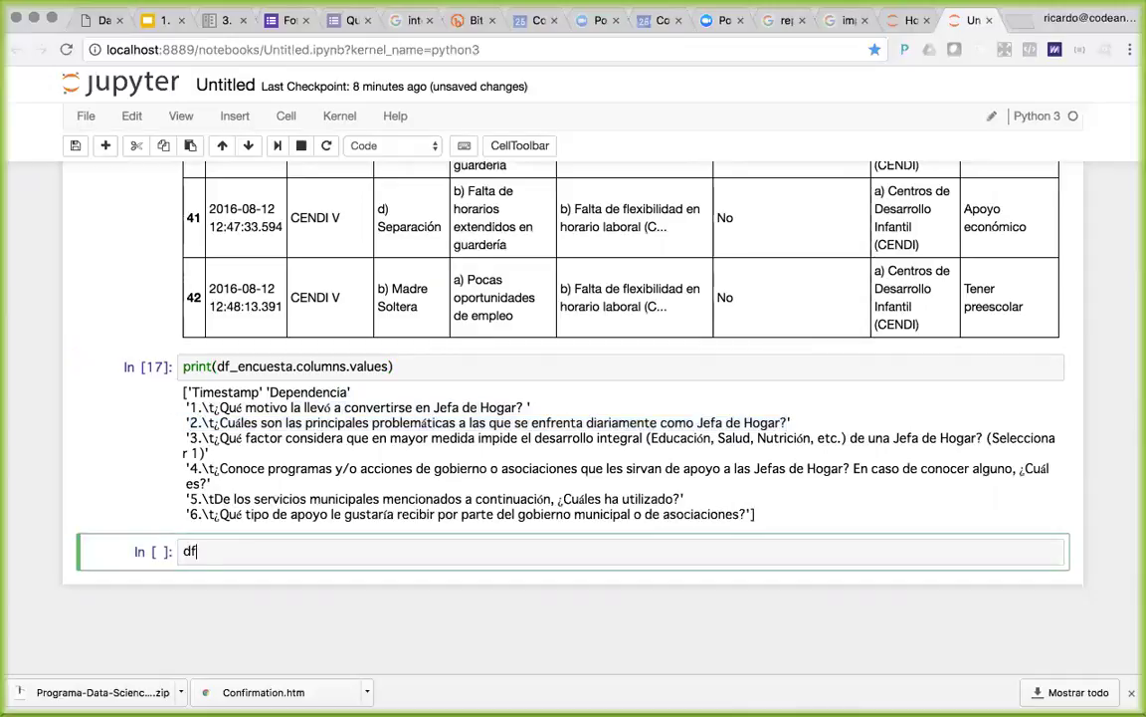
pyautogui.write('_encuesta["')
pyautogui.hotkey('ctrl', 'v')
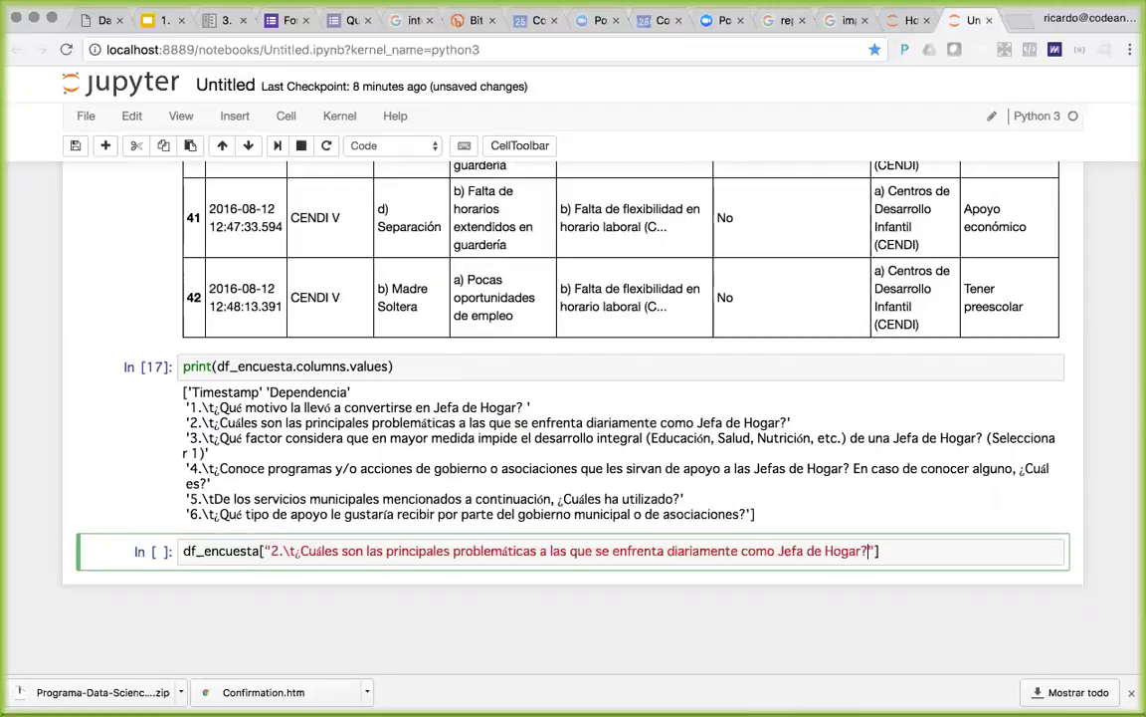
pyautogui.hotkey('shift', 'Return')
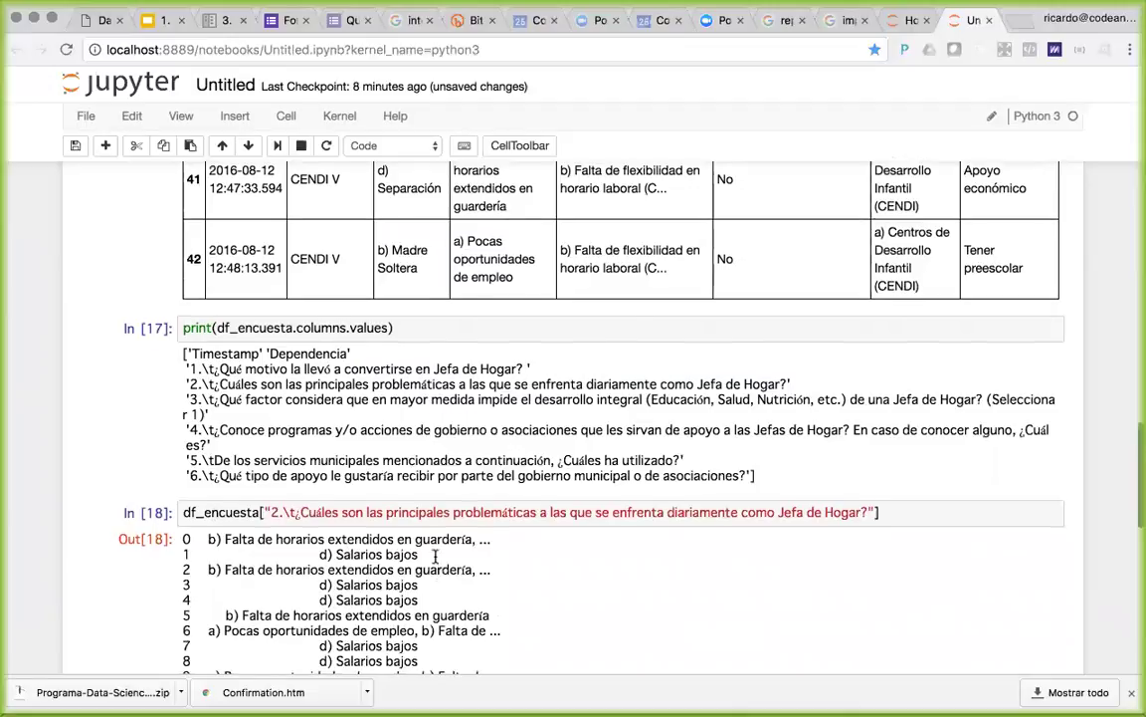
# Examine the column name inside the brackets of the question 2 selection and read through the listed answers
pyautogui.scroll(-3, 435, 557)
pyautogui.click(557, 343)
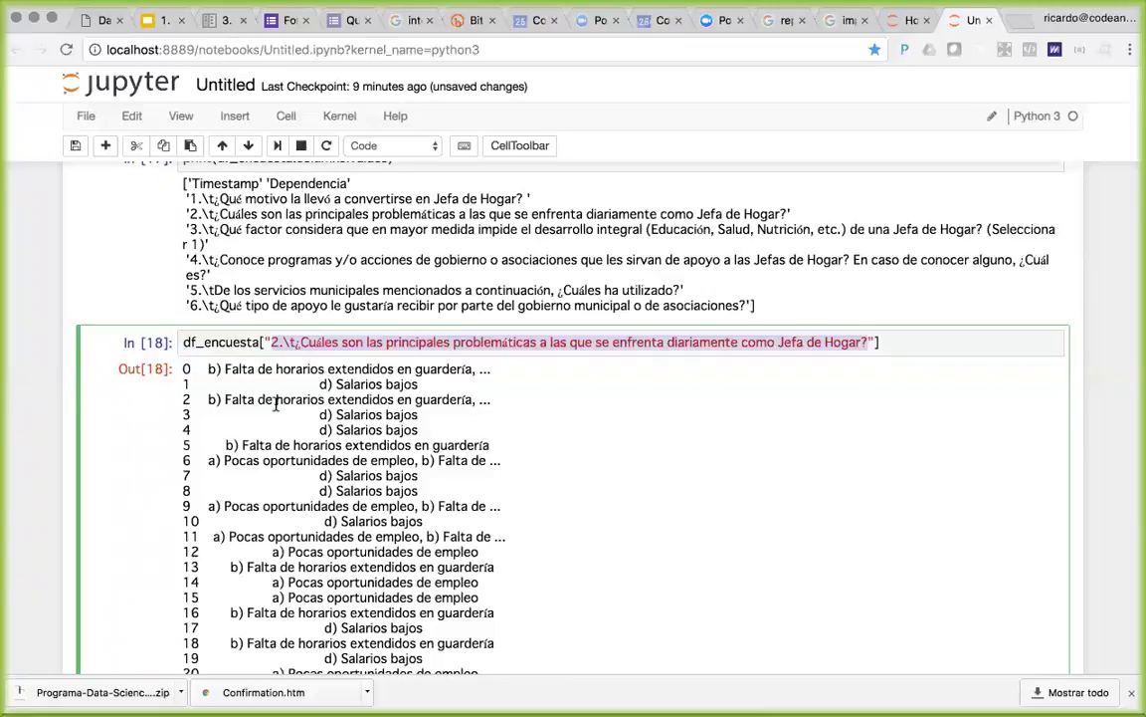
pyautogui.click(912, 347)
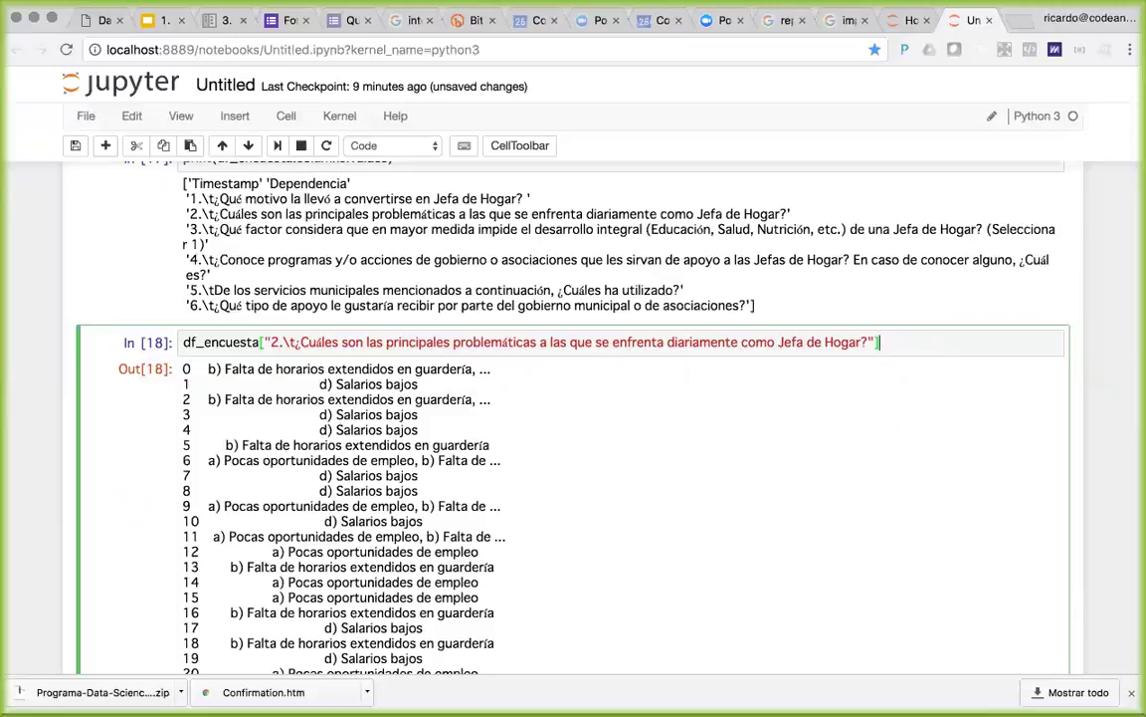
pyautogui.moveTo(262, 347); pyautogui.dragTo(876, 342)
pyautogui.click(877, 342)
pyautogui.click(869, 342)
pyautogui.scroll(-3, 351, 414)
pyautogui.scroll(5, 319, 428)
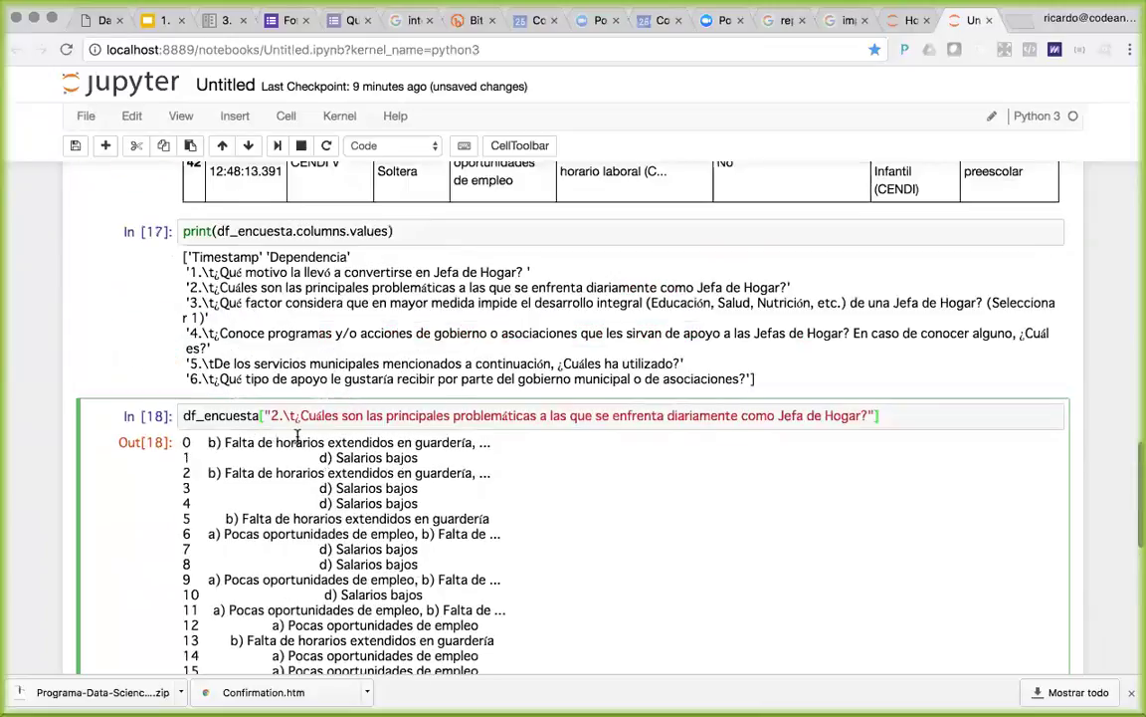
pyautogui.scroll(-8, 295, 439)
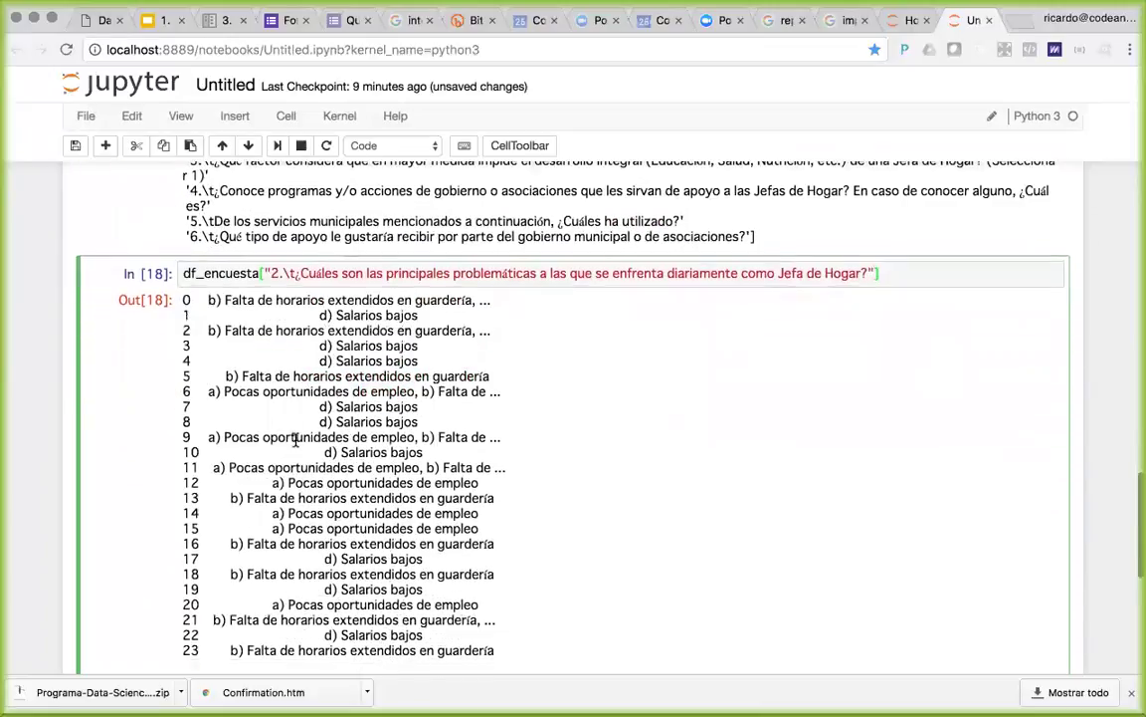
pyautogui.scroll(-5, 295, 438)
# Add an empty cell below the listed answers, assign the question 2 column selection to columna_problematicas, and rerun that cell
pyautogui.hotkey('alt', 'Return')
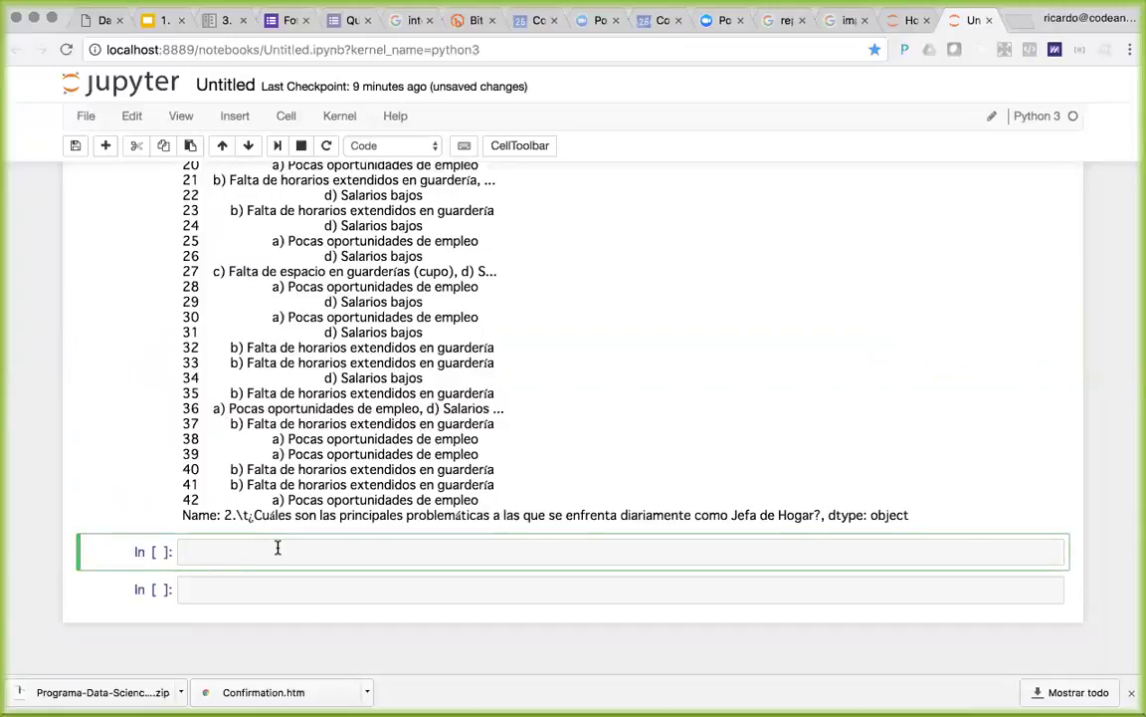
pyautogui.scroll(10, 376, 398)
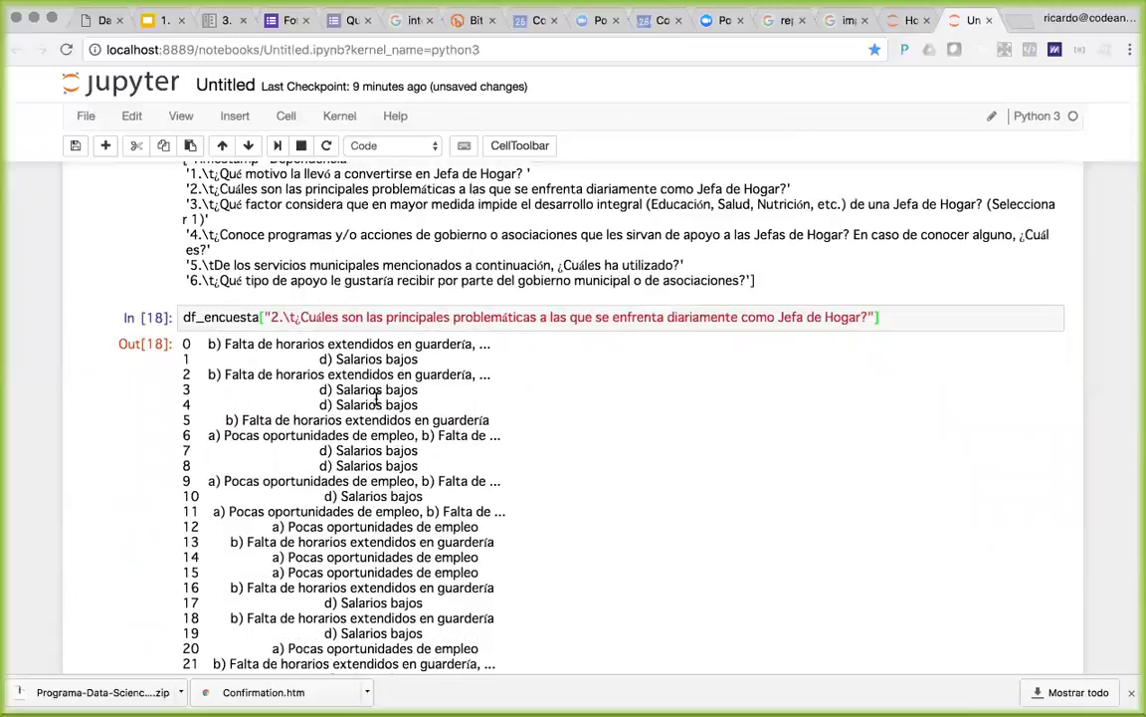
pyautogui.scroll(-3, 376, 398)
pyautogui.scroll(4, 839, 391)
pyautogui.click(892, 370)
pyautogui.press('super+Left')
pyautogui.write('columna_probl')
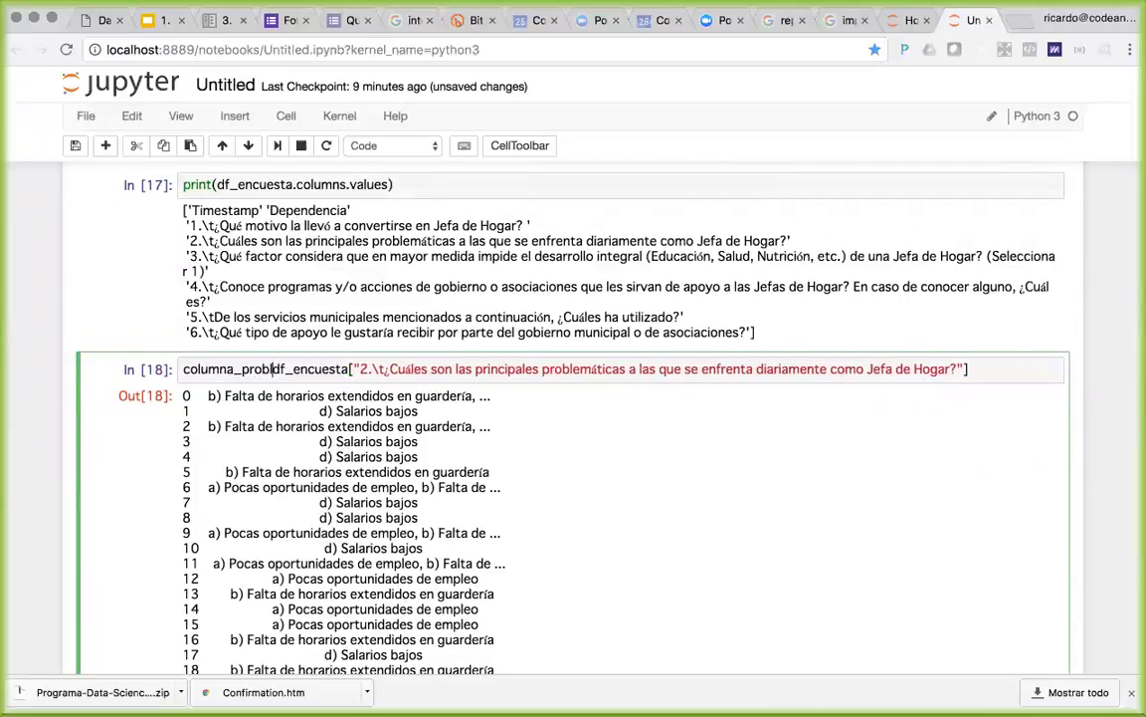
pyautogui.write('ematicas =')
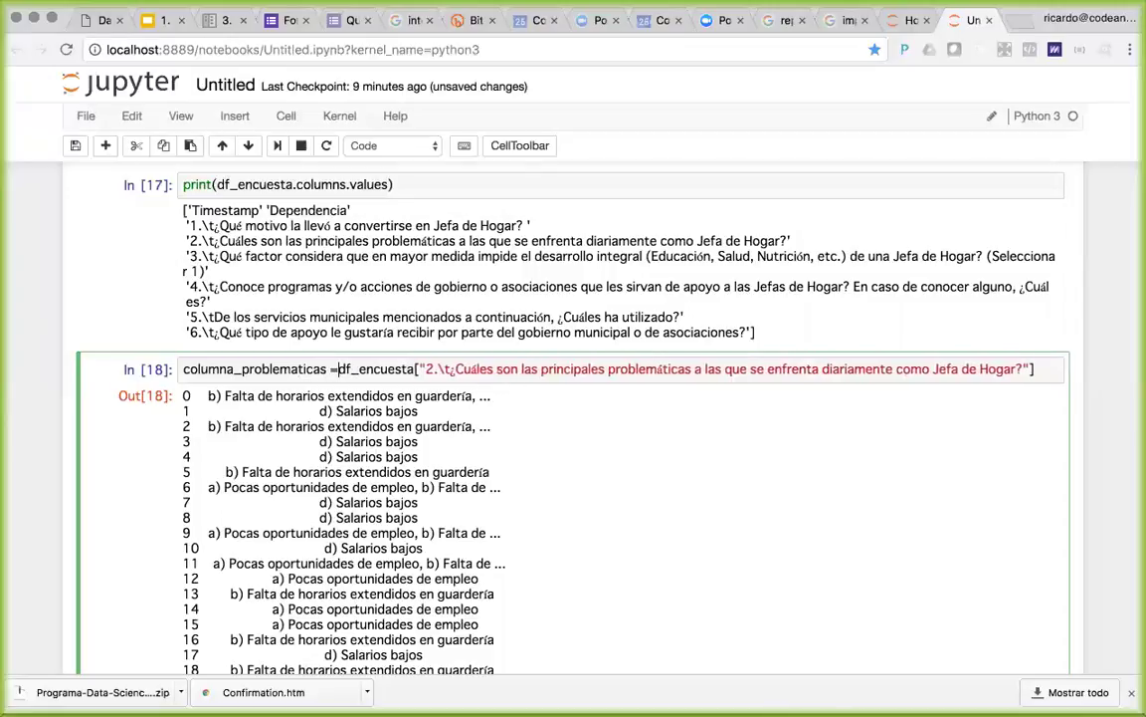
pyautogui.hotkey('shift', 'Return')
# Enter %matplotlib inline in the empty cell below the columna_problematicas assignment
pyautogui.write('$')
pyautogui.press('BackSpace')
pyautogui.write('%matplotlib')
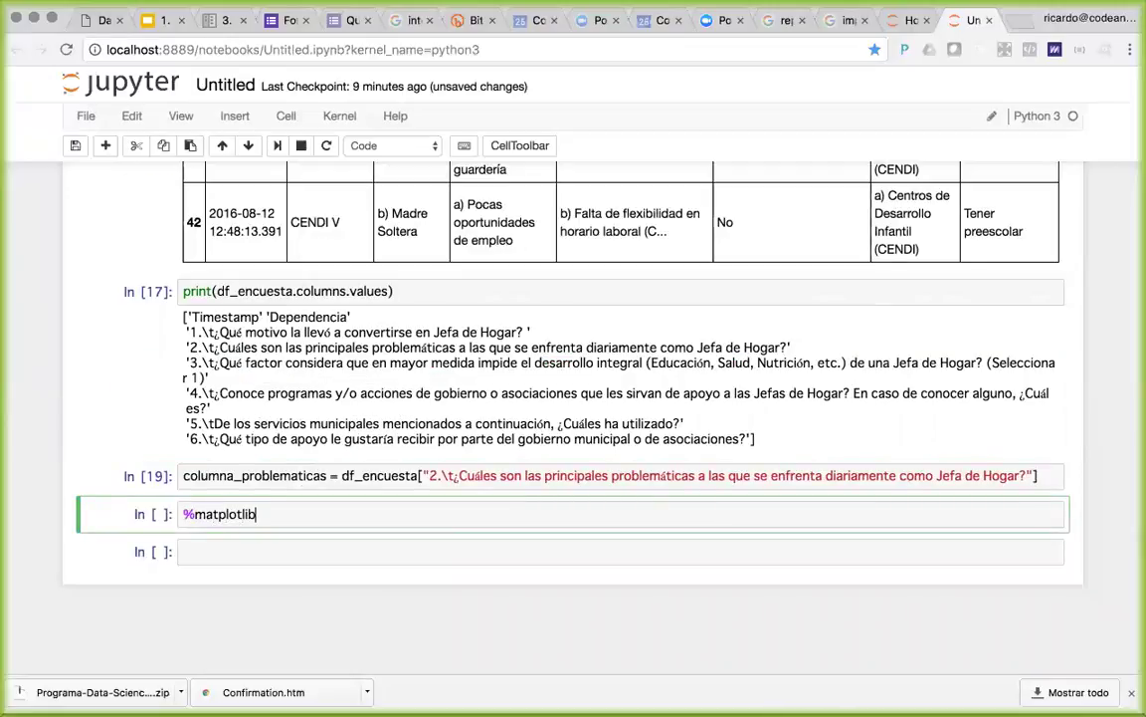
pyautogui.write(' inline')
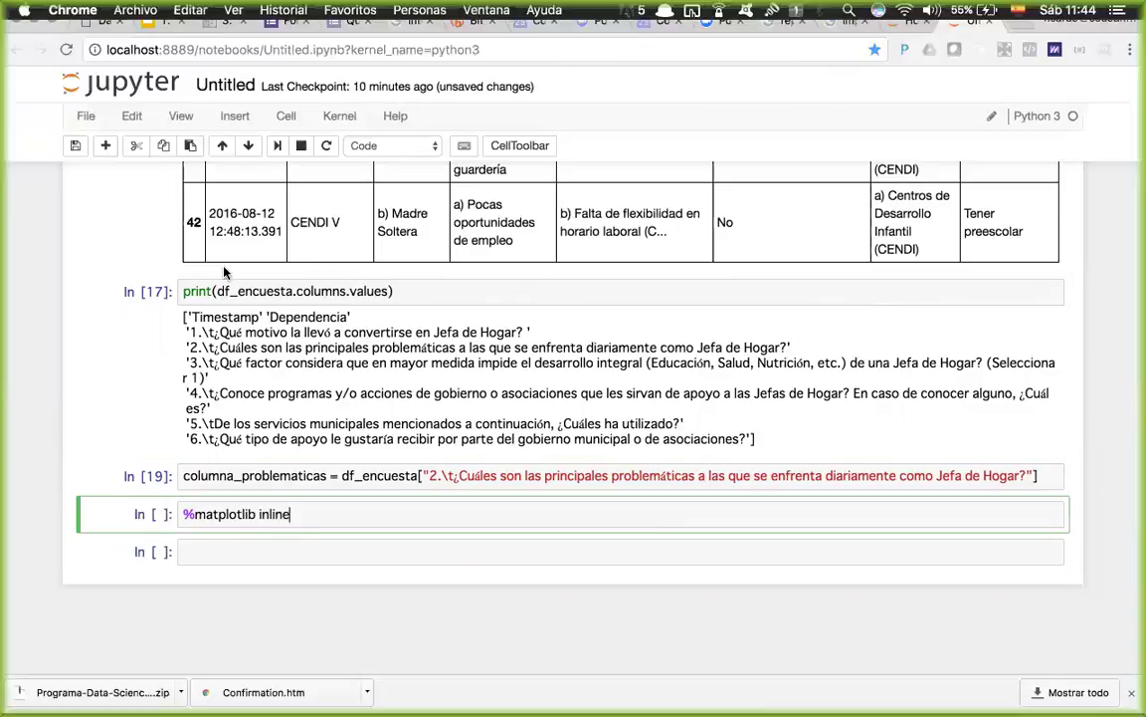
# Insert an empty cell between the print(df_encuesta.columns.values) output and the columna_problematicas assignment, and review the notebook's earlier cells
pyautogui.click(272, 395)
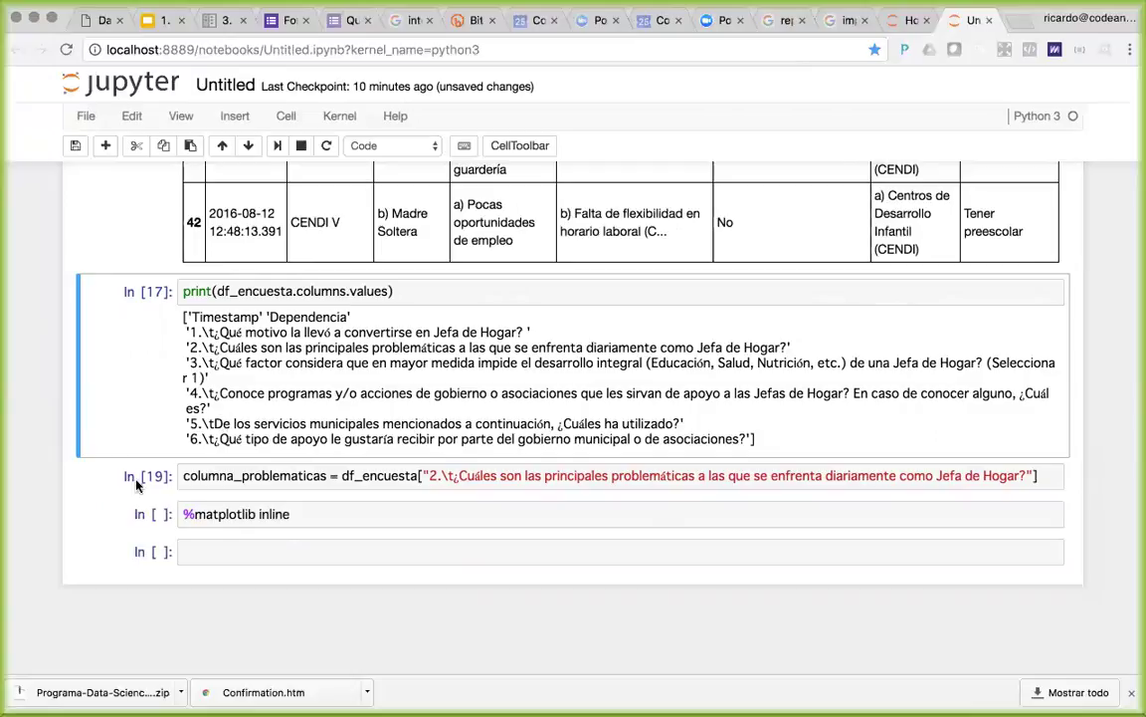
pyautogui.press('b')
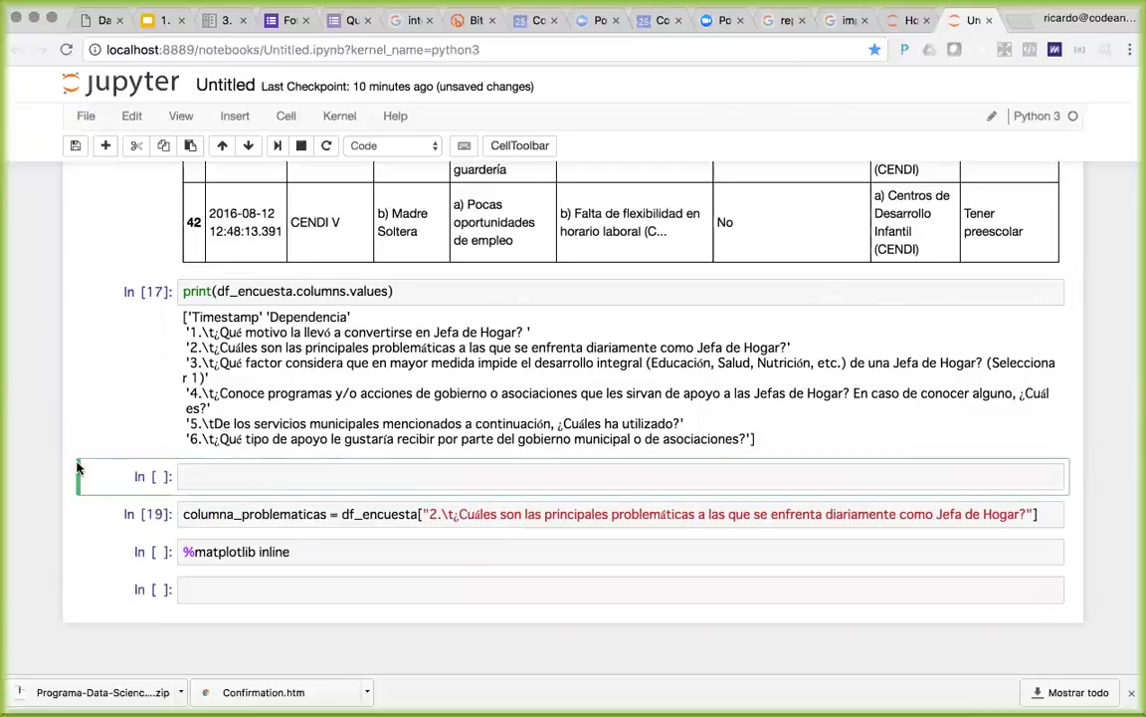
pyautogui.scroll(5, 78, 468)
pyautogui.scroll(4, 78, 467)
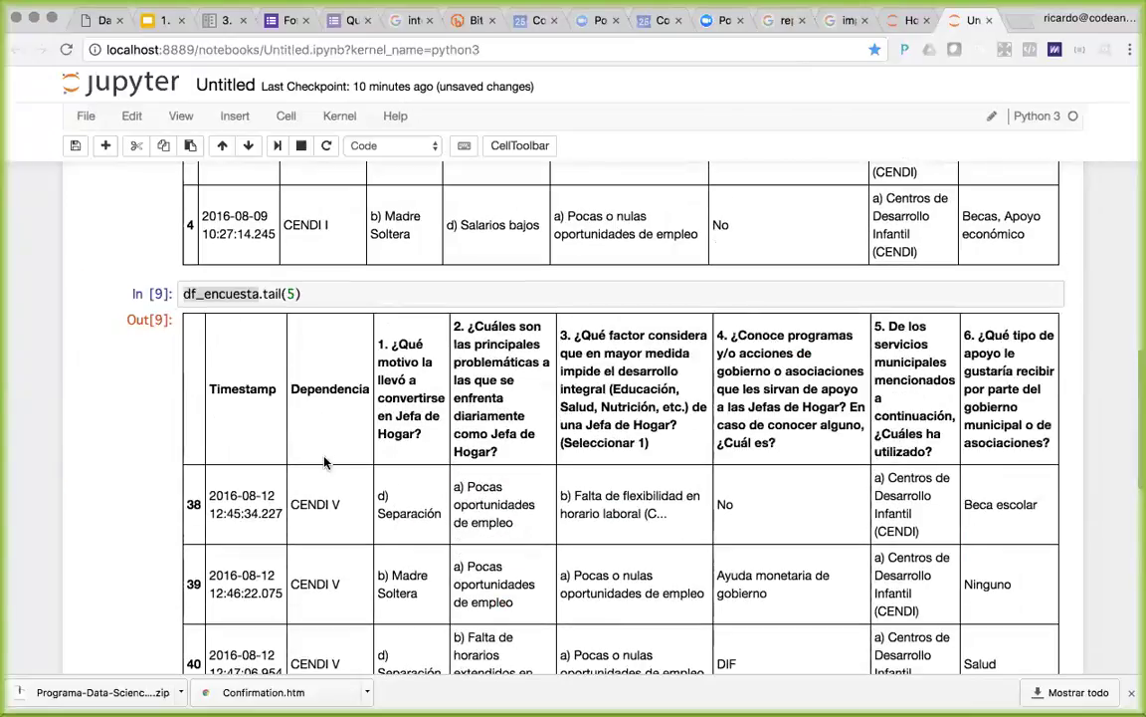
pyautogui.scroll(-10, 297, 451)
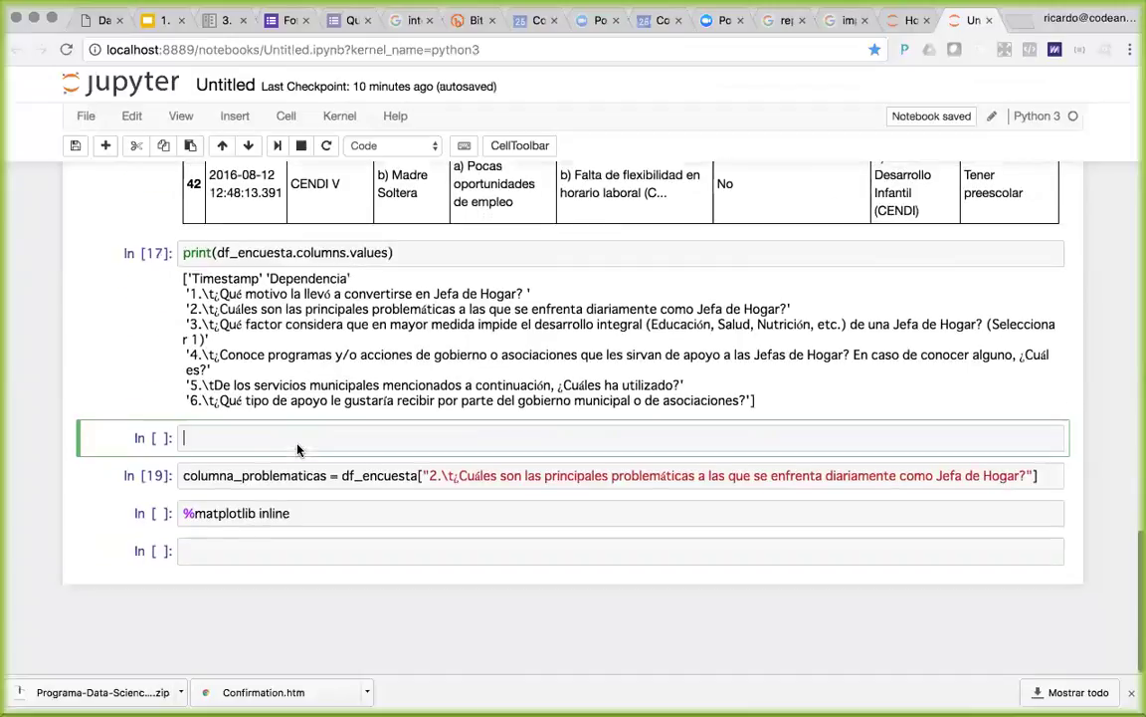
pyautogui.press('Return')
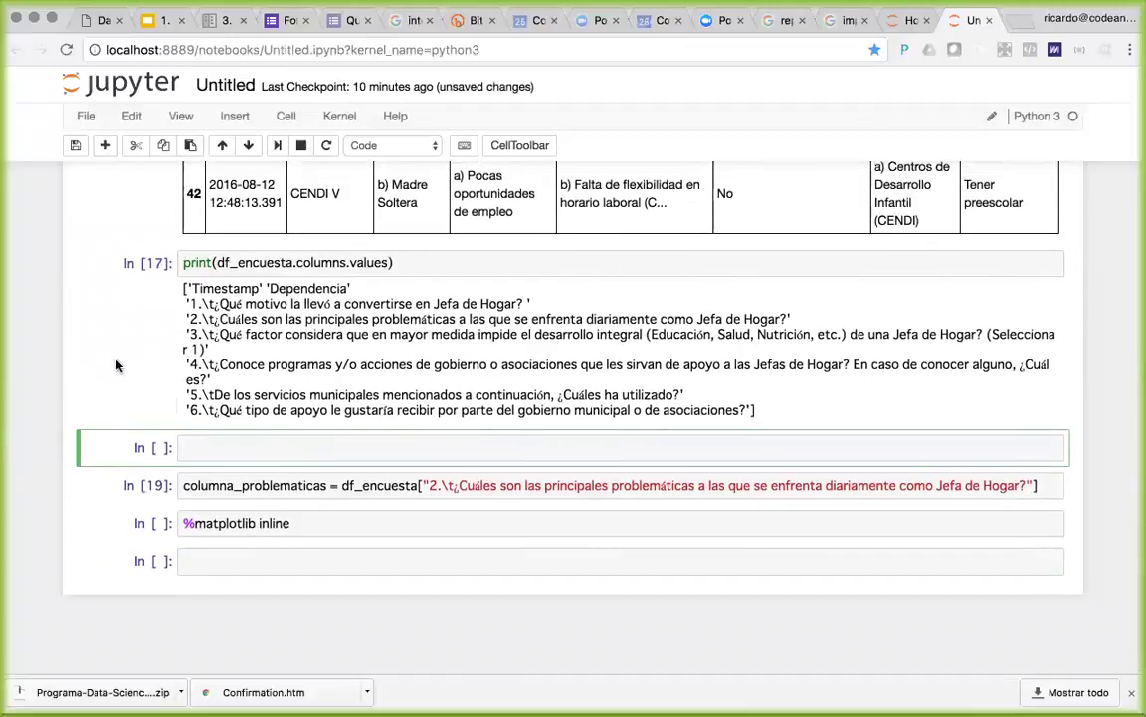
pyautogui.scroll(8, 115, 362)
pyautogui.scroll(10, 117, 362)
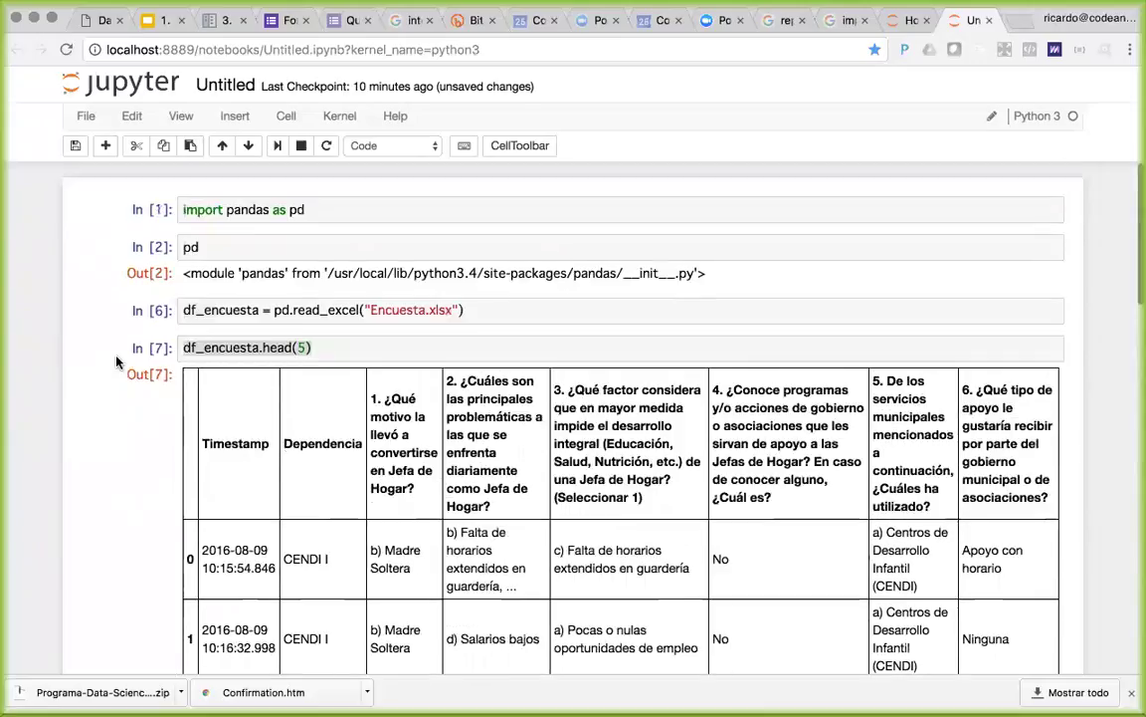